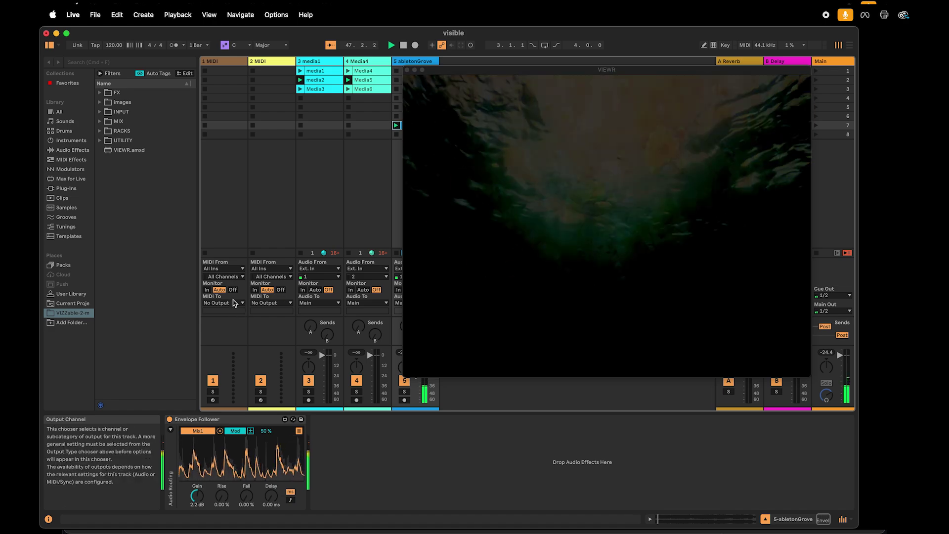
- Reveal track 1's 4mixr, brcosr+ and VIEWR devices and nudge the Live window left
left_click(228, 222)
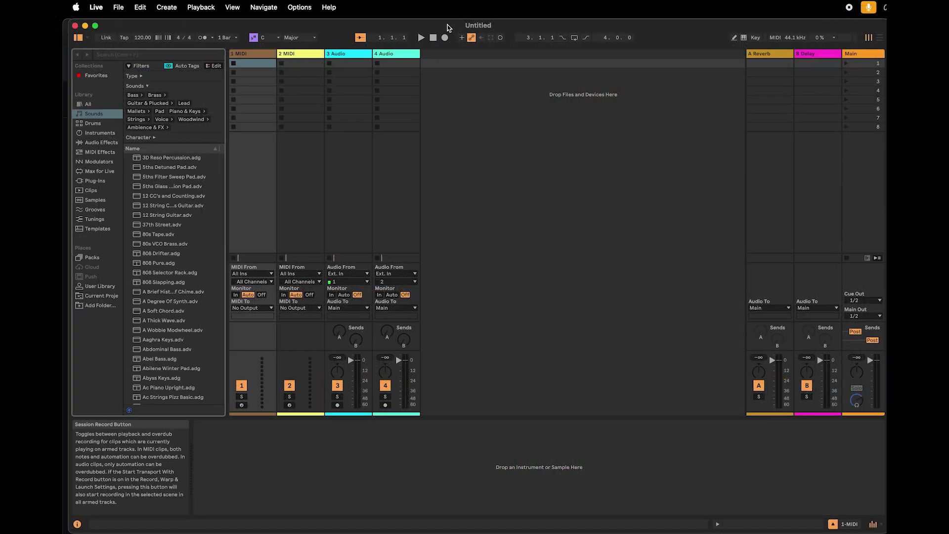
left_click_drag(447, 27, 437, 25)
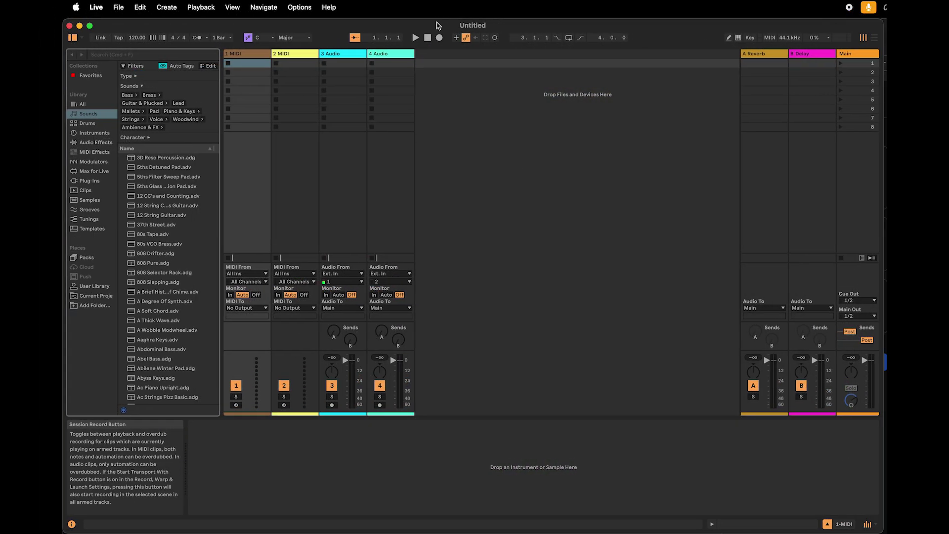
- In Safari, open the VIZZable-2 GitHub repository, view its Download ZIP option, then close the window
key("super+Tab")
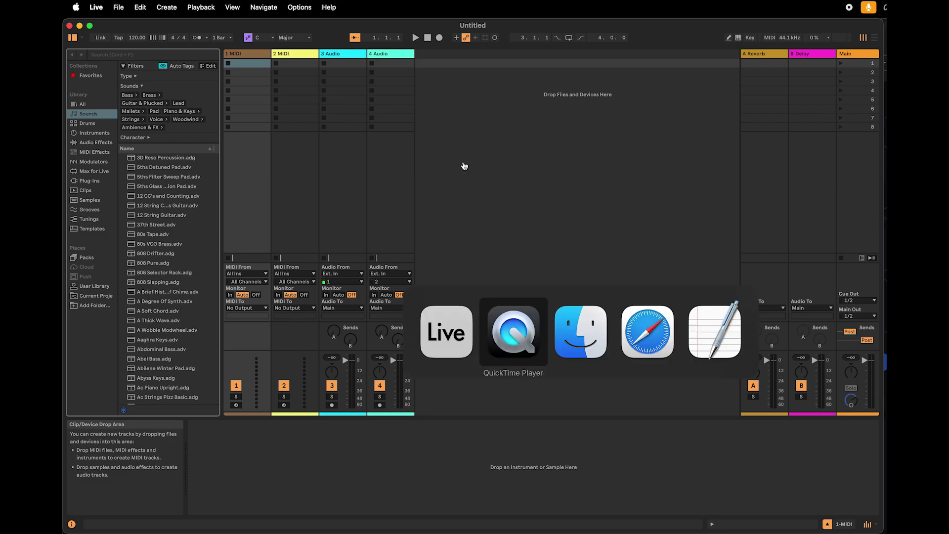
key("super+Tab")
key("super+Tab")
left_click(428, 32)
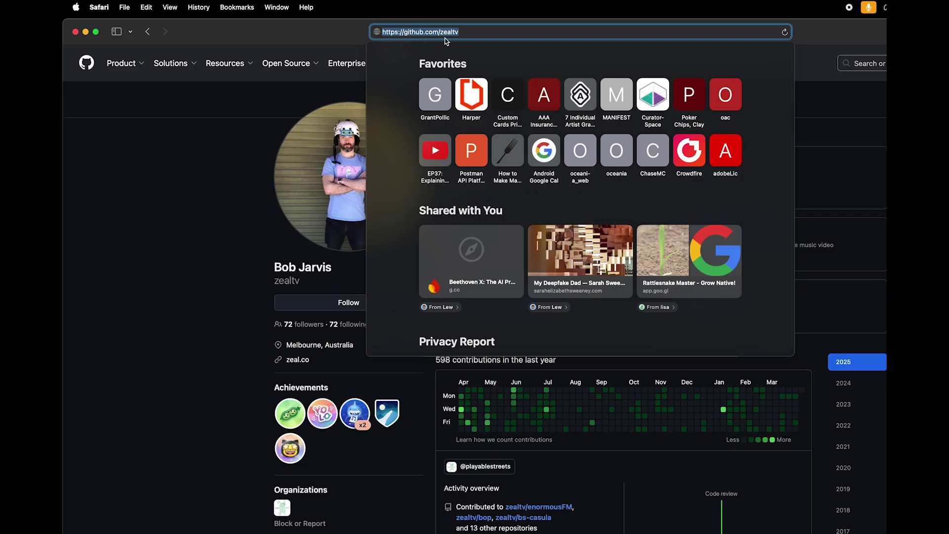
left_click(79, 286)
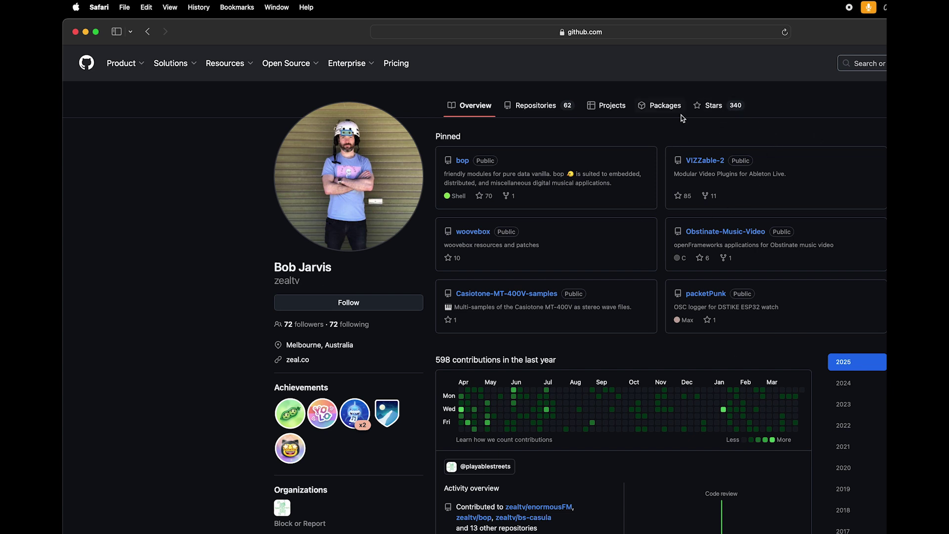
left_click(707, 164)
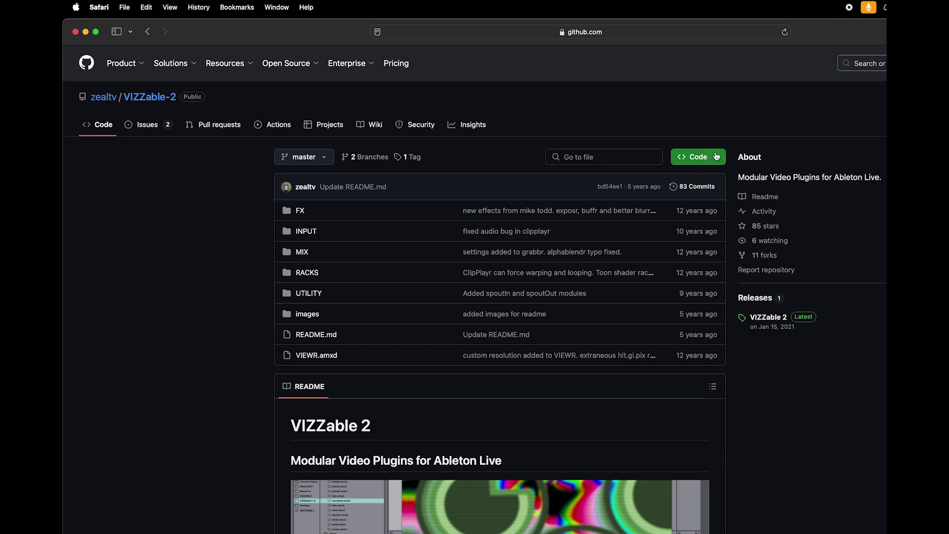
left_click(717, 158)
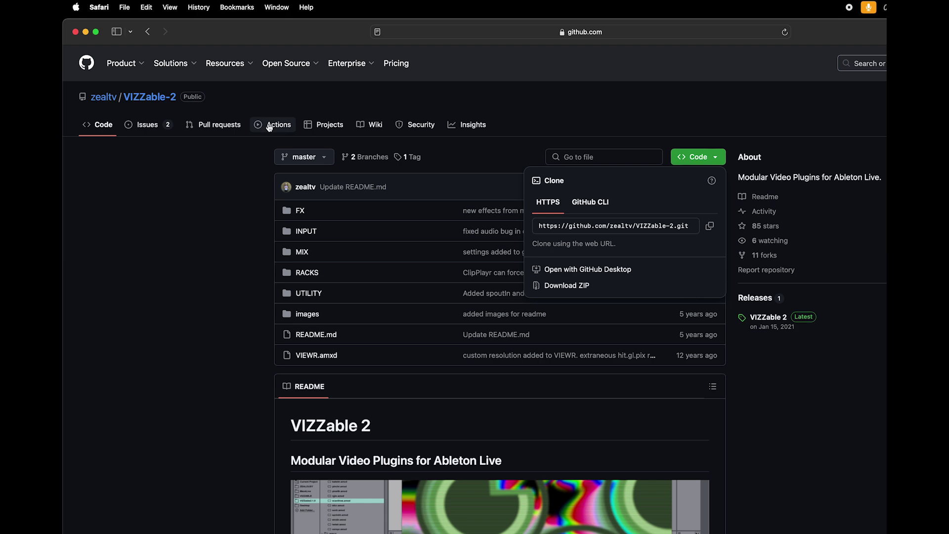
key("super+w")
- Switch to Finder and open a Desktop window positioned up and left
key("super+Tab")
key("super+Tab")
key("super+Tab")
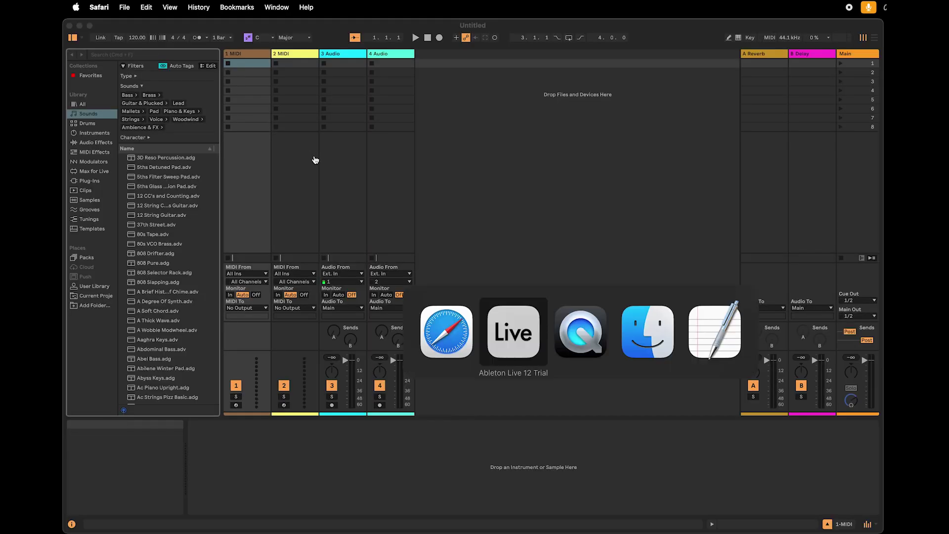
key("super+n")
key("super+shift+d")
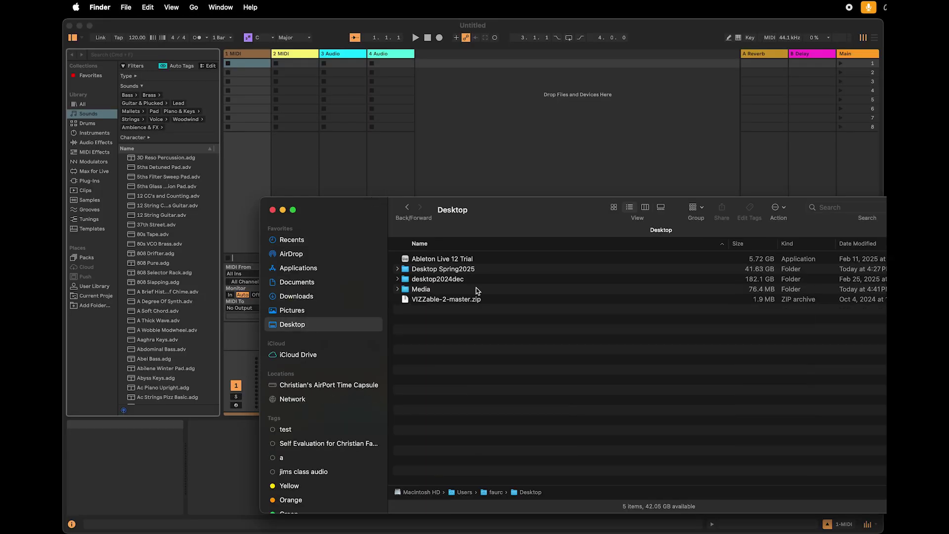
left_click_drag(524, 227, 417, 145)
- Extract VIZZable-2-master.zip, check the new folder's contents, and return to Live
left_click(338, 232)
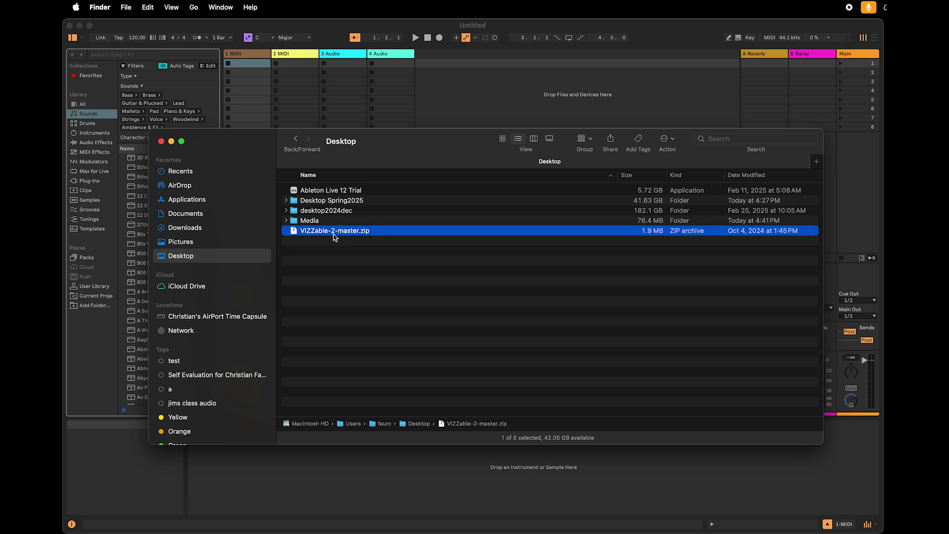
double_click(322, 233)
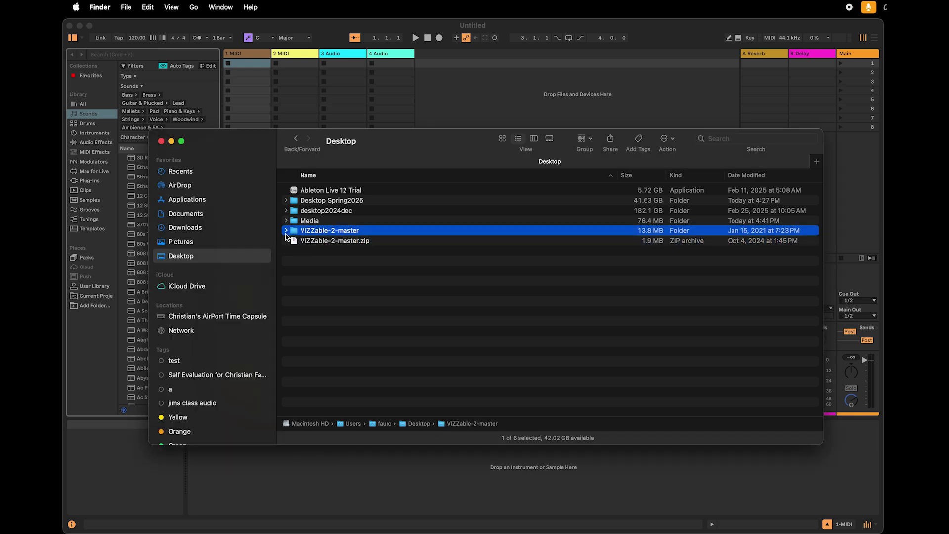
left_click(286, 231)
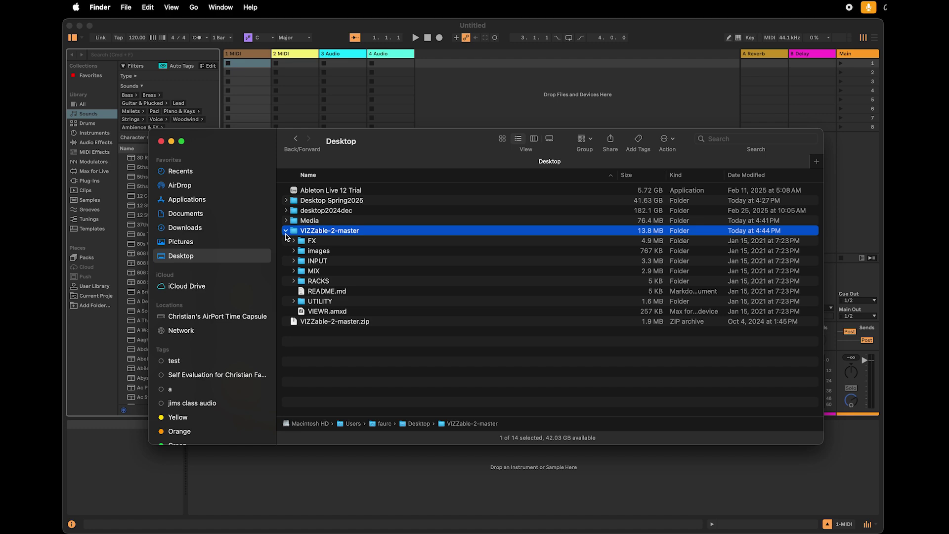
left_click(285, 231)
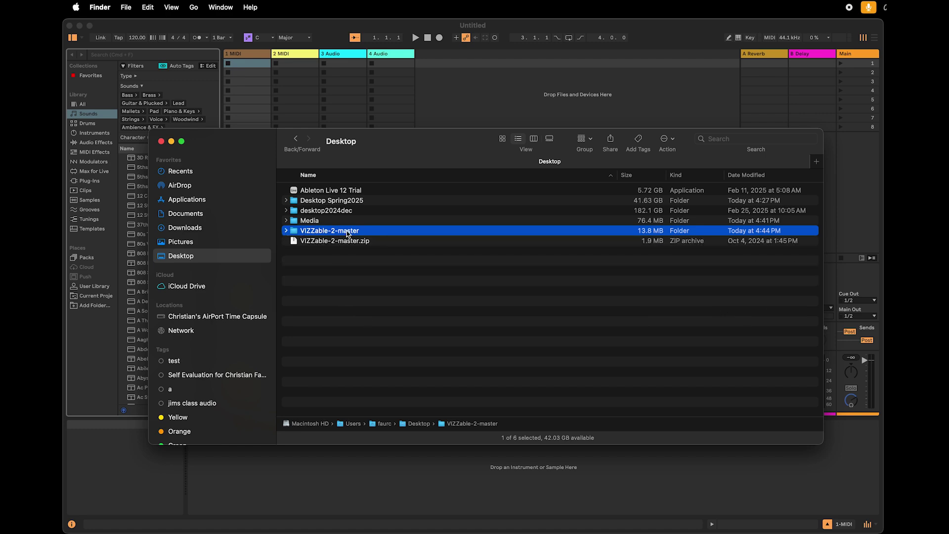
left_click_drag(257, 148, 313, 148)
left_click(190, 483)
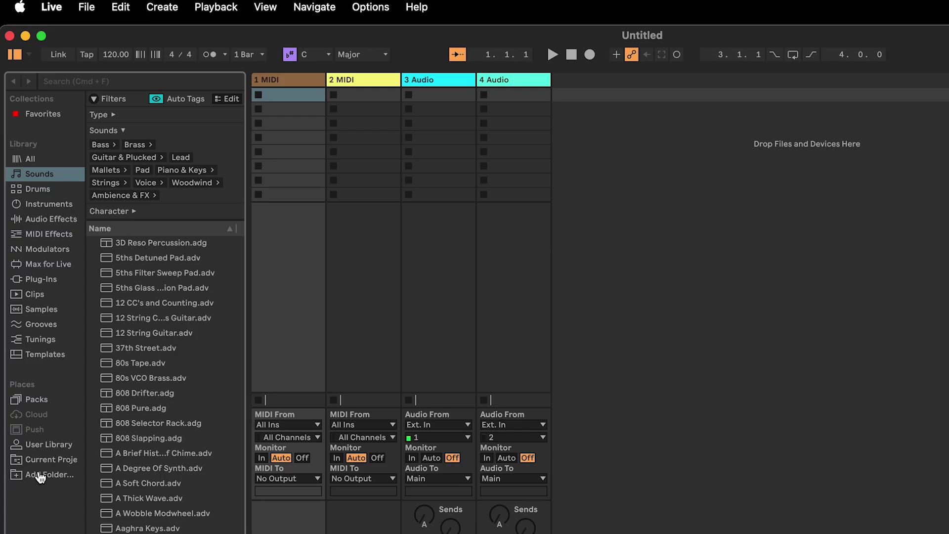
- Add the Desktop's VIZZable-2-master folder to Places and list its contents, selecting VIEWR.amxd
left_click(49, 475)
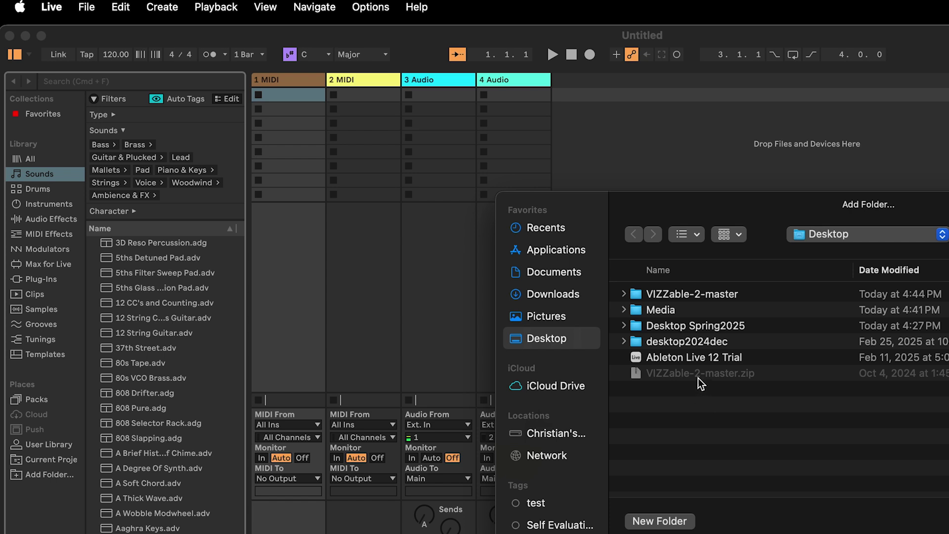
left_click(678, 297)
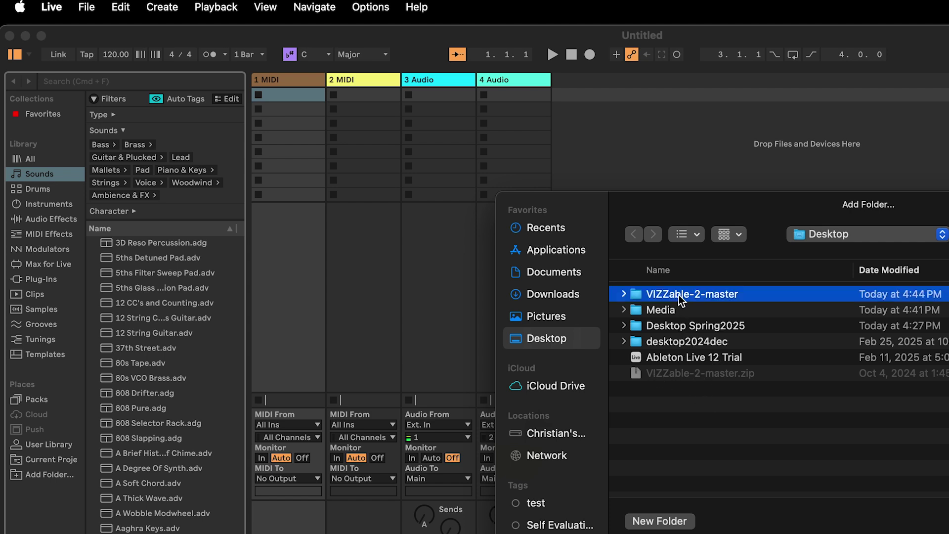
key("Return")
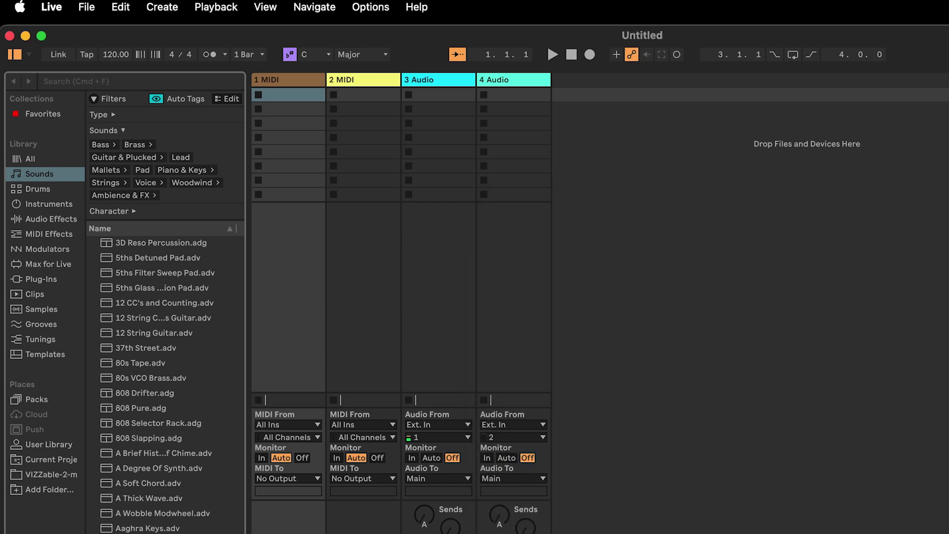
left_click(36, 494)
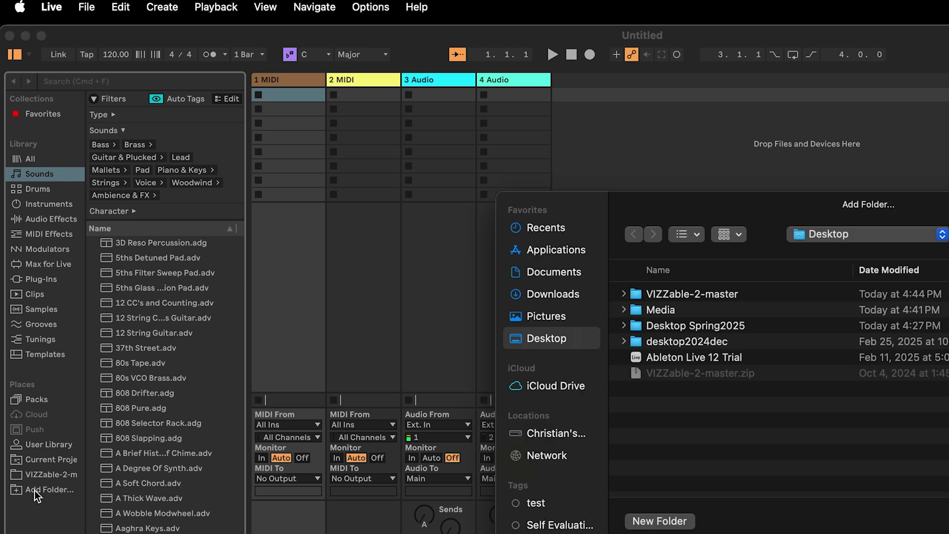
key("Escape")
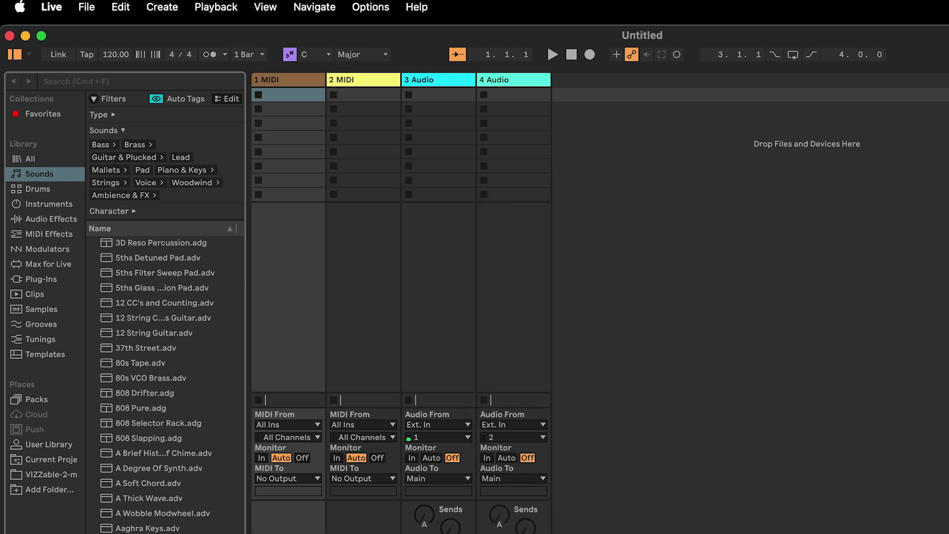
left_click(47, 474)
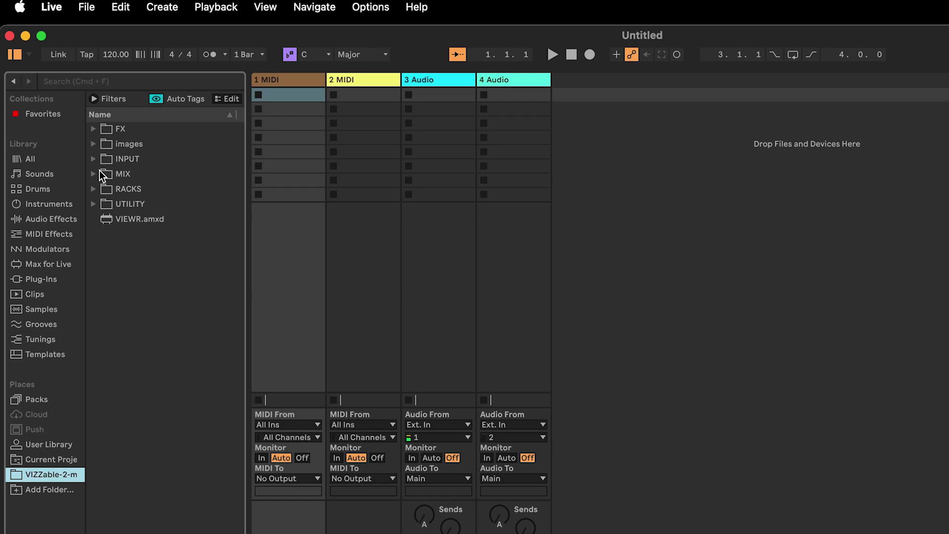
left_click(140, 223)
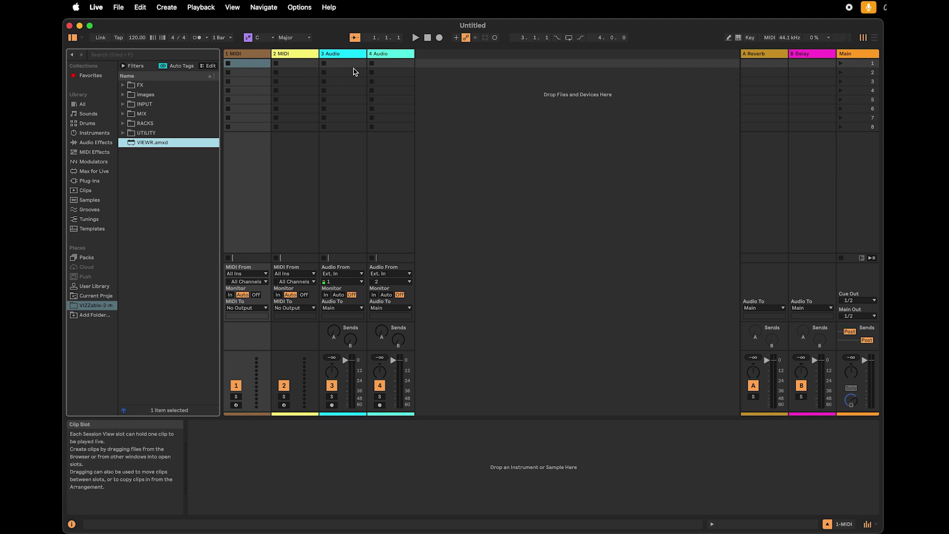
- Drop VIEWR.amxd from the browser onto the 1 MIDI track
left_click(255, 140)
left_click_drag(142, 144, 243, 171)
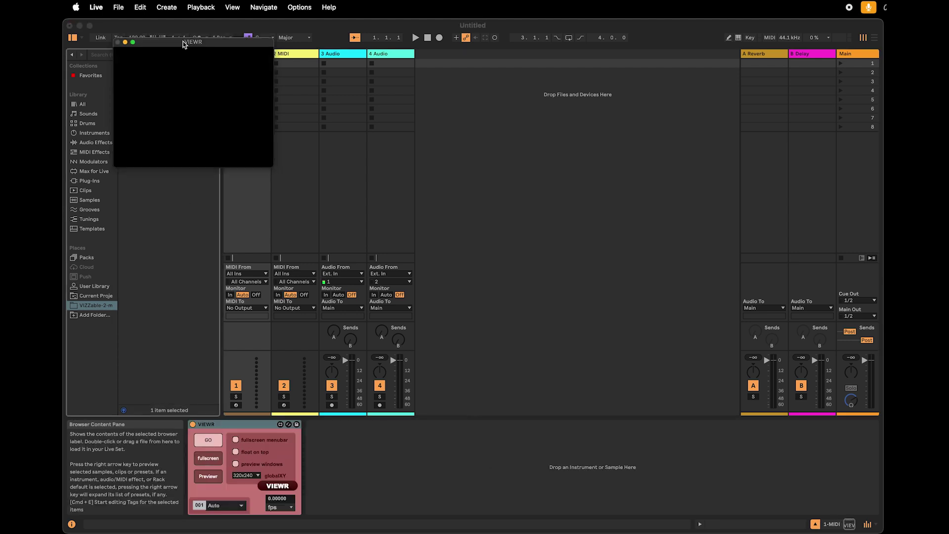
- Try VIEWR at 720x480 output resolution and preview it fullscreen
left_click_drag(173, 44, 739, 102)
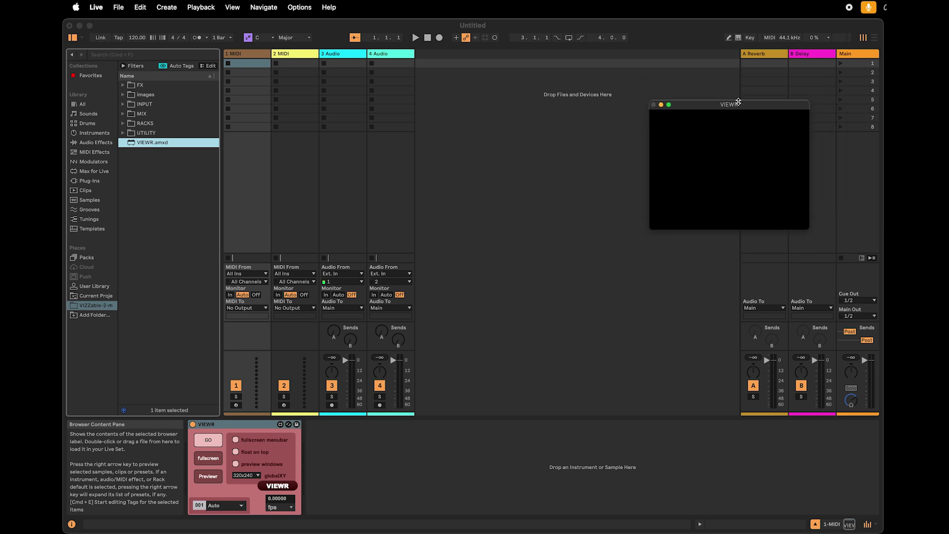
left_click(253, 476)
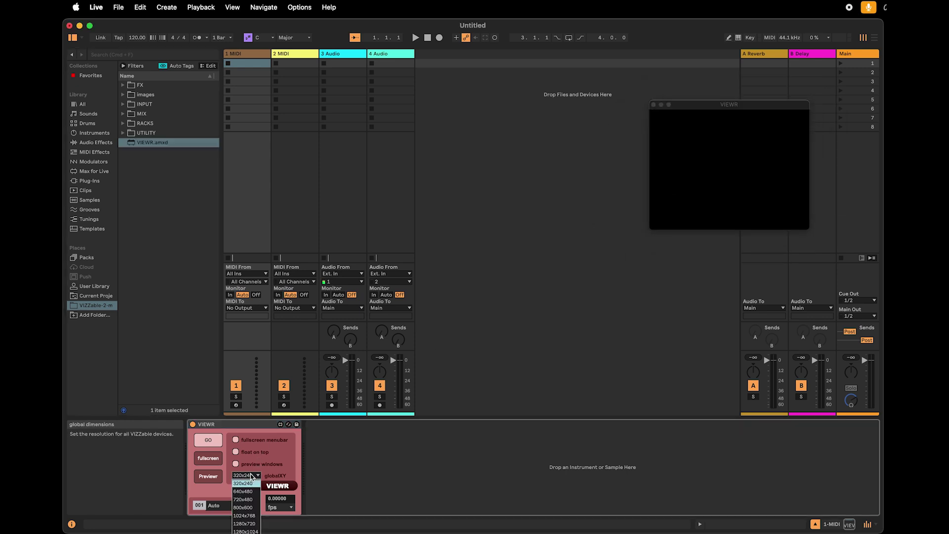
left_click(250, 500)
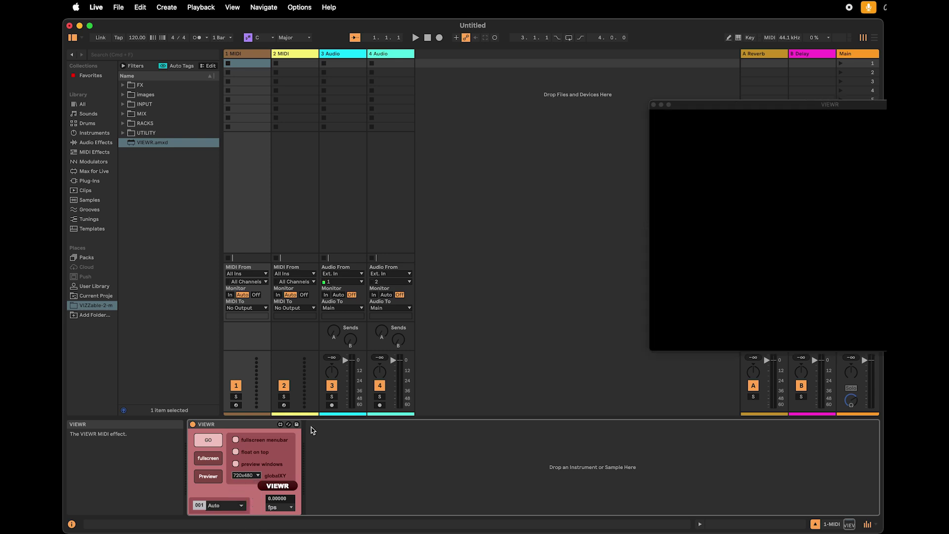
left_click_drag(749, 104, 604, 140)
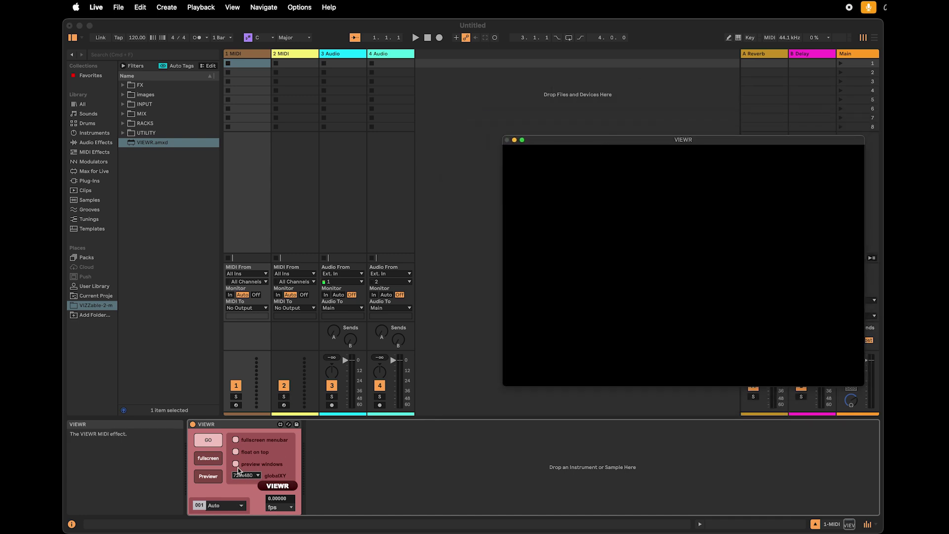
left_click(208, 458)
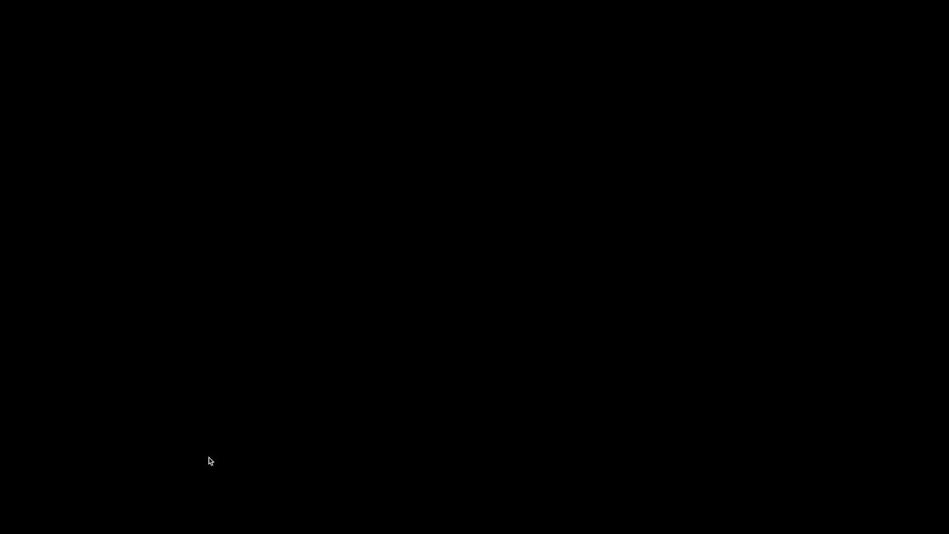
key("Escape")
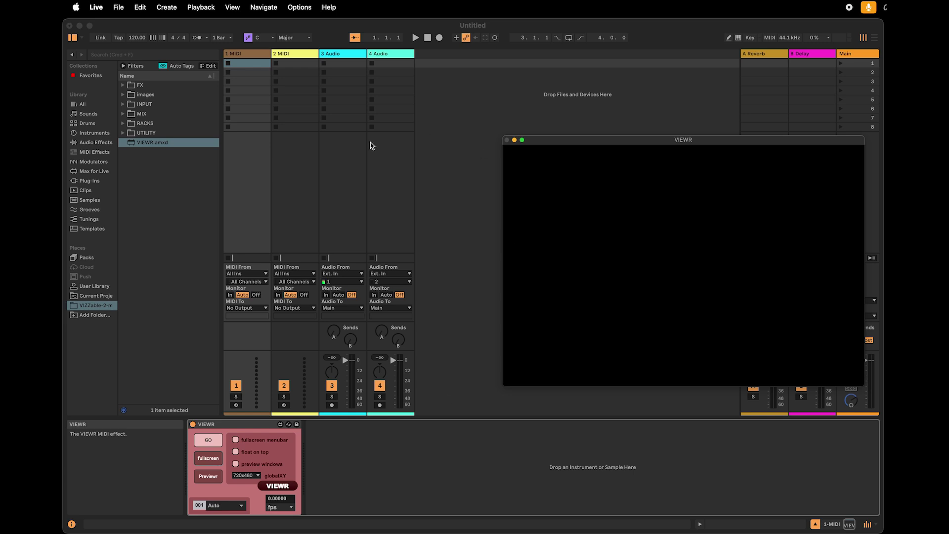
- Switch VIEWR to 320x240 and park its video window over the return tracks
left_click(252, 474)
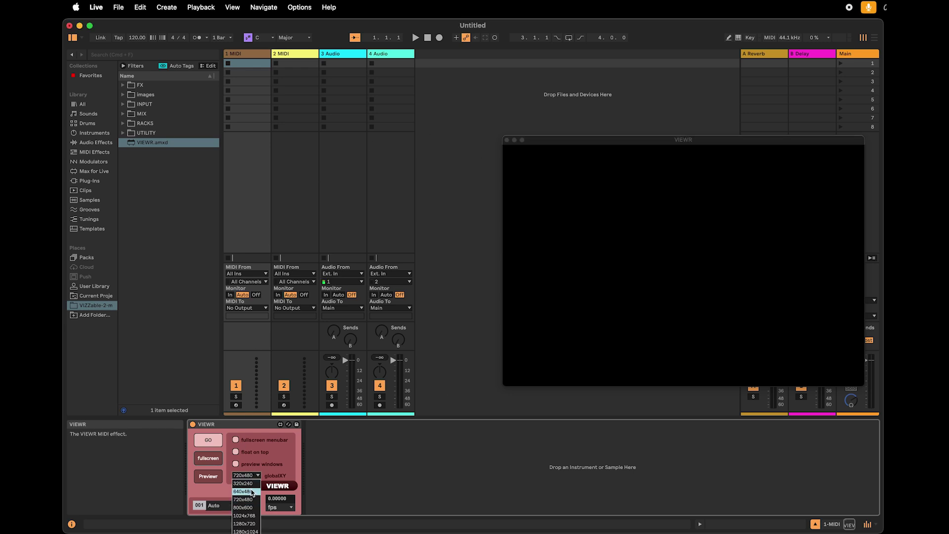
left_click(252, 485)
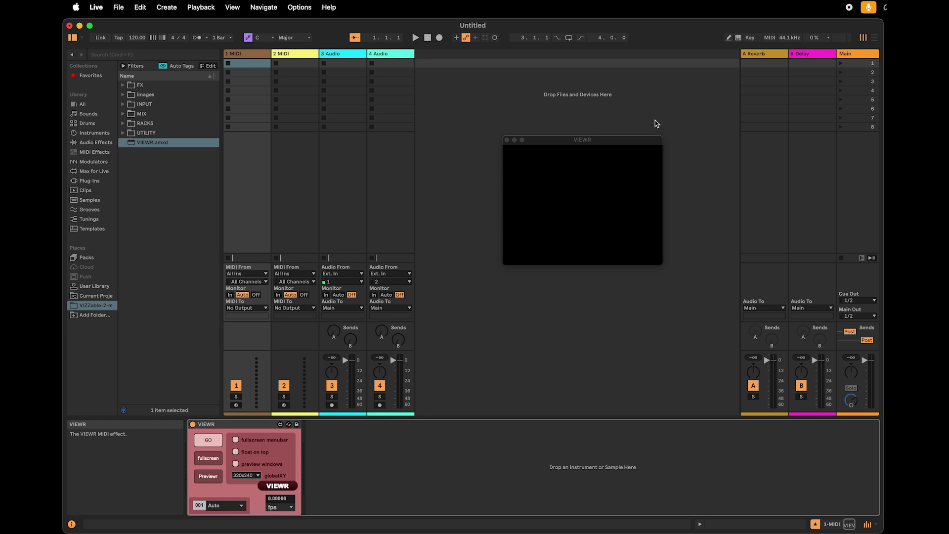
left_click_drag(628, 142, 803, 147)
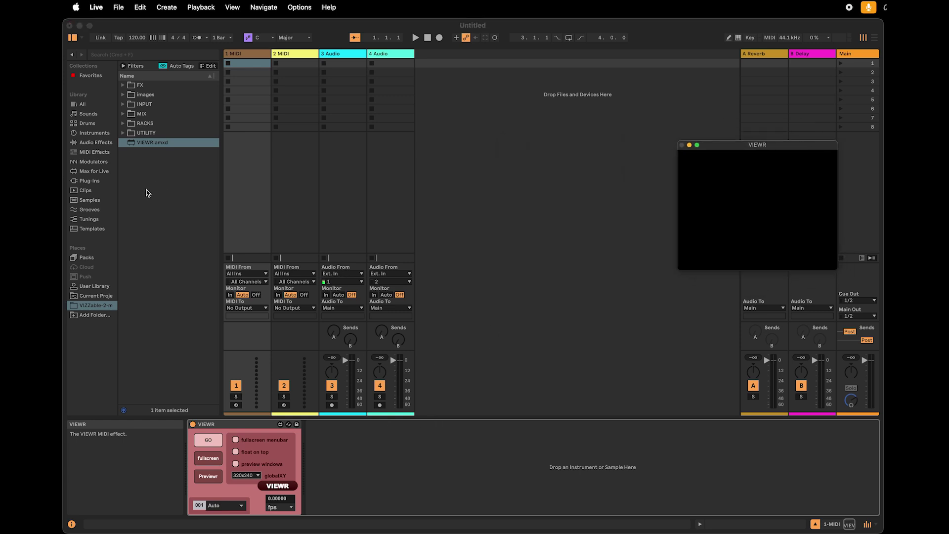
left_click(344, 157)
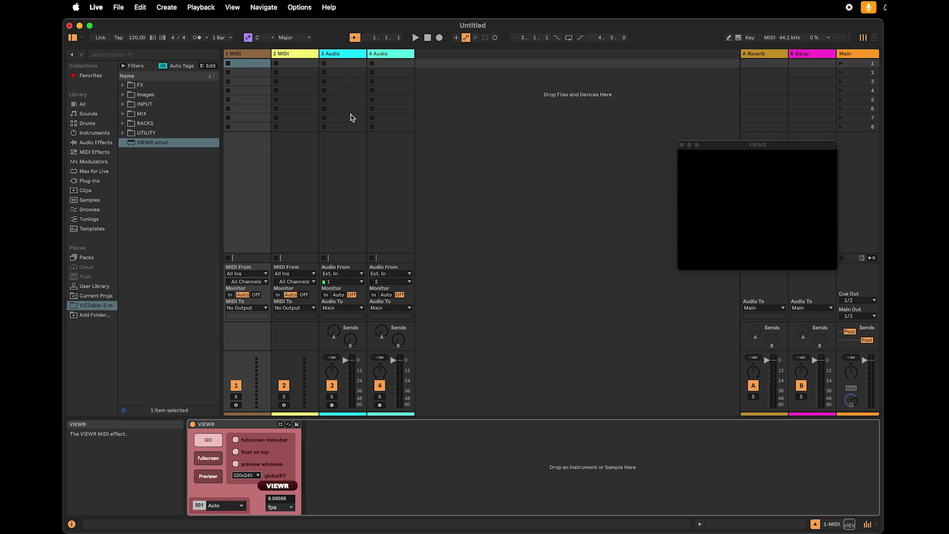
- Open Desktop > Media in Finder and Quick Look the videos through Media6.mp4
key("super+Tab")
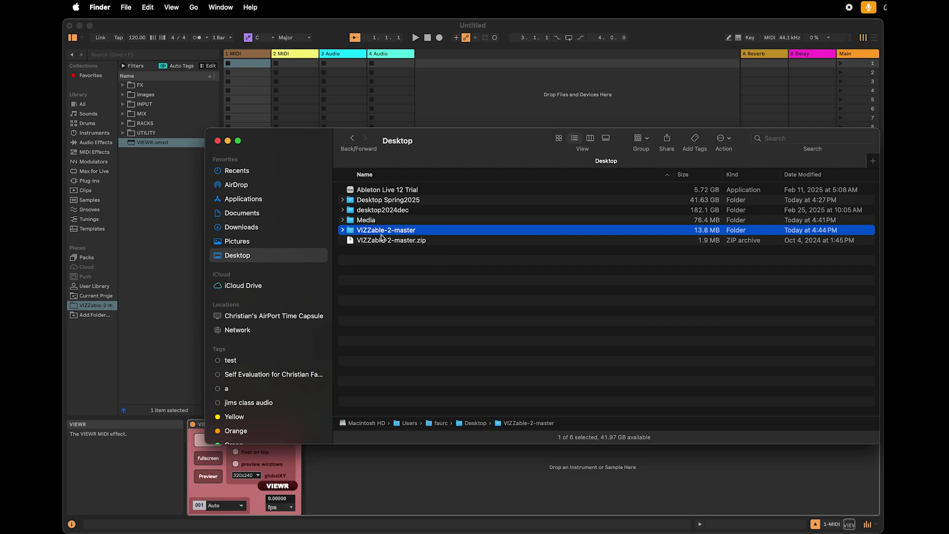
double_click(378, 219)
left_click(393, 203)
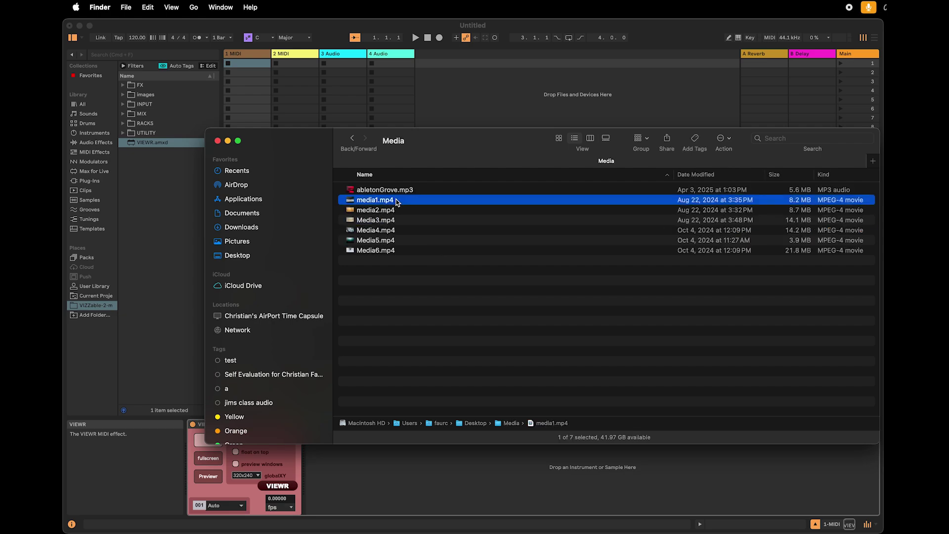
key("space")
key("Down")
key("Down")
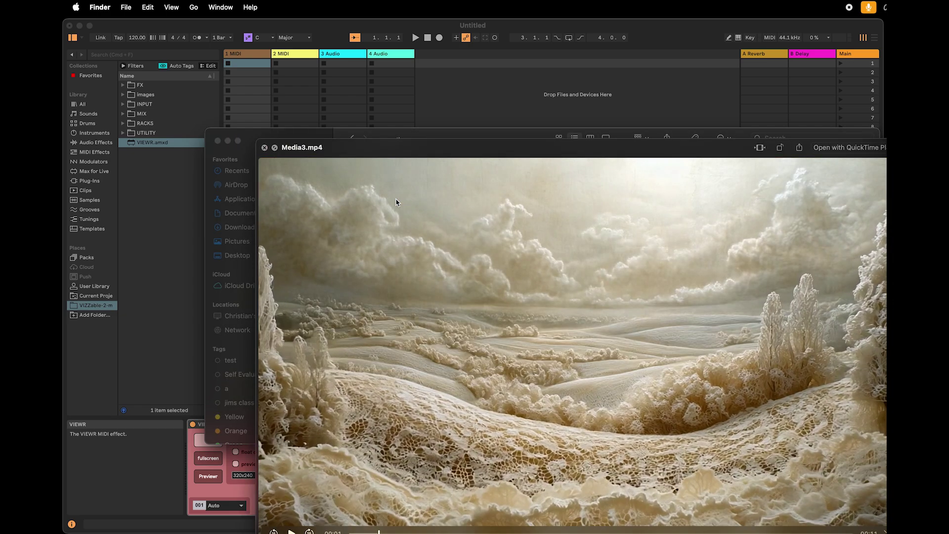
key("Down")
key("Down")
key("Down")
key("space")
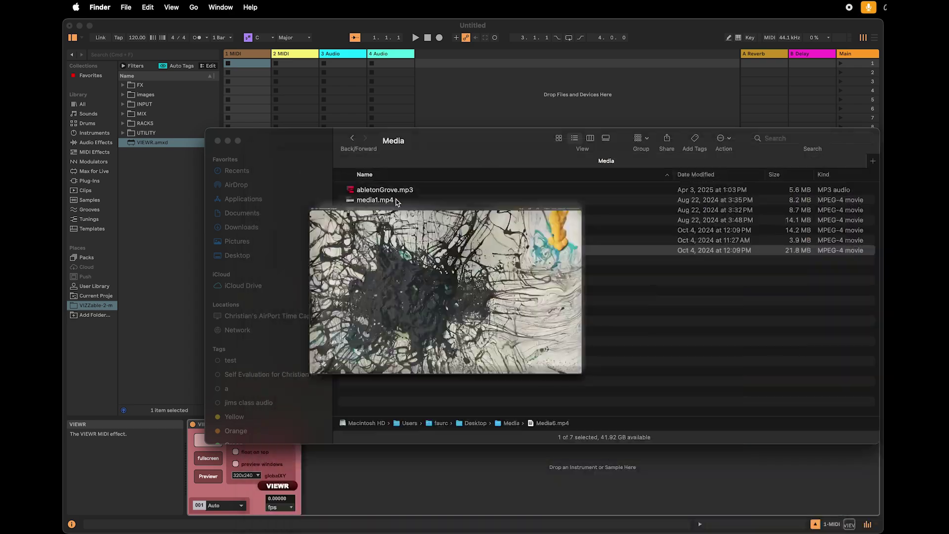
key("space")
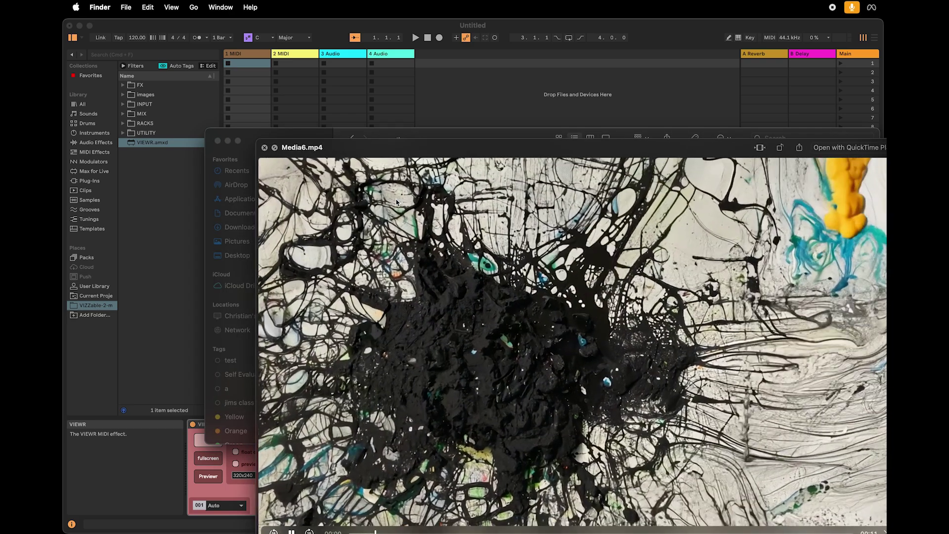
- Compare the Media5 and Media6 previews, then drop media1.mp4 into track 3's first clip slot
key("Up")
key("Down")
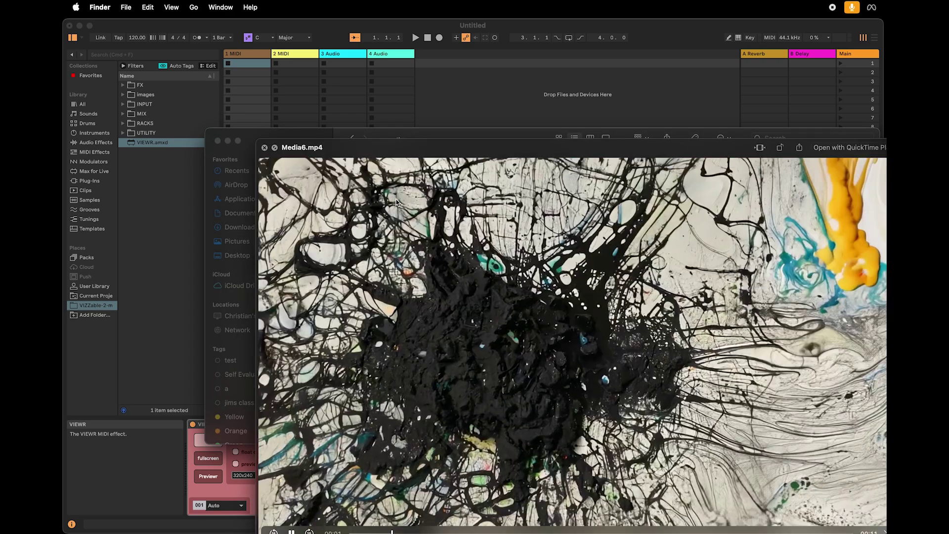
key("Up")
key("space")
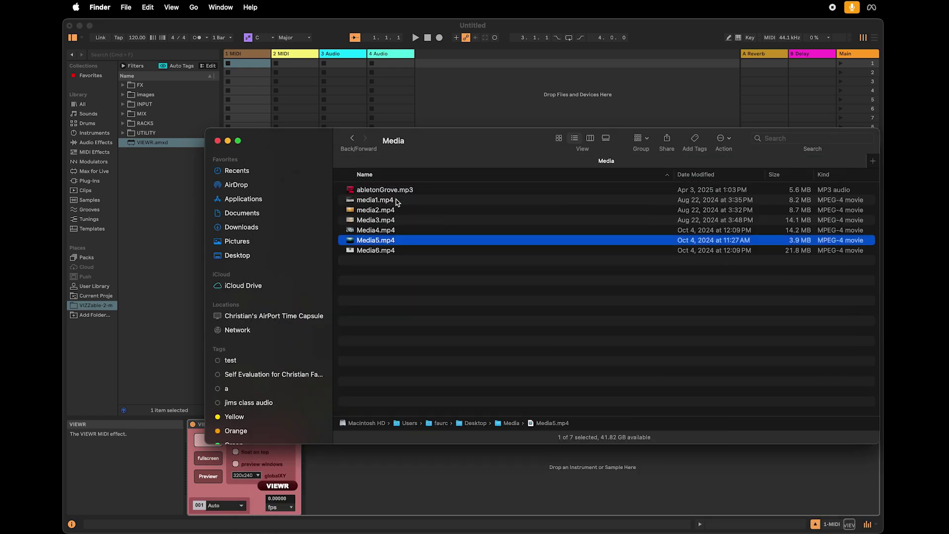
left_click(369, 201)
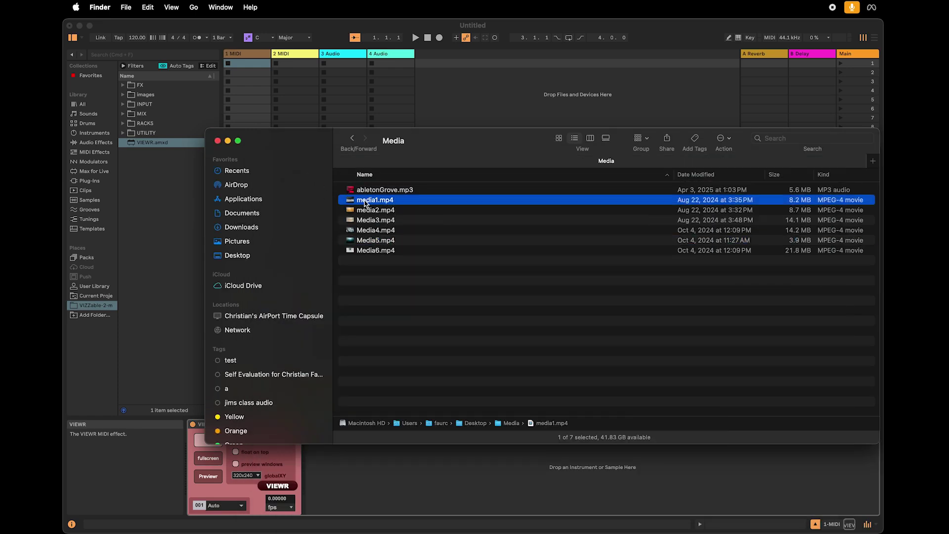
left_click_drag(352, 203, 337, 66)
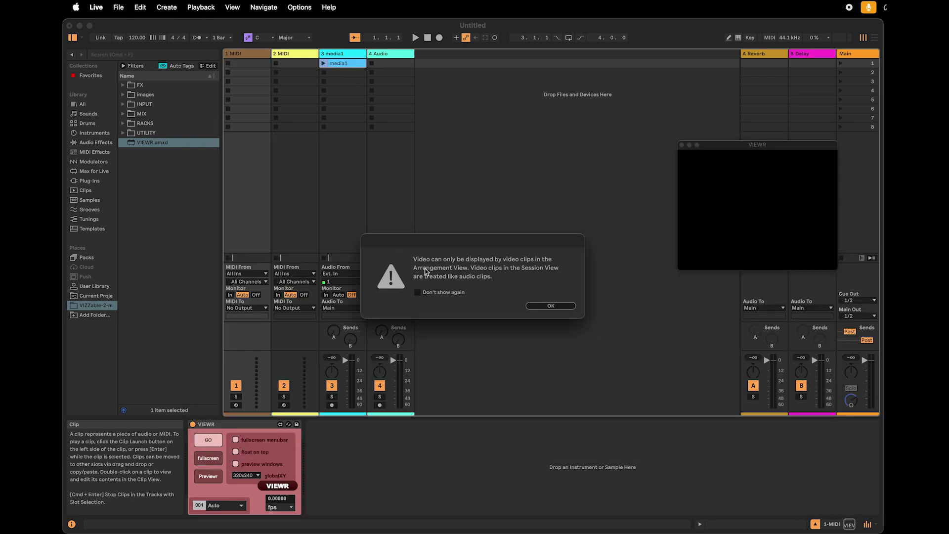
- Dismiss the Session View video warning, keeping the media1 clip on track 3
left_click(560, 307)
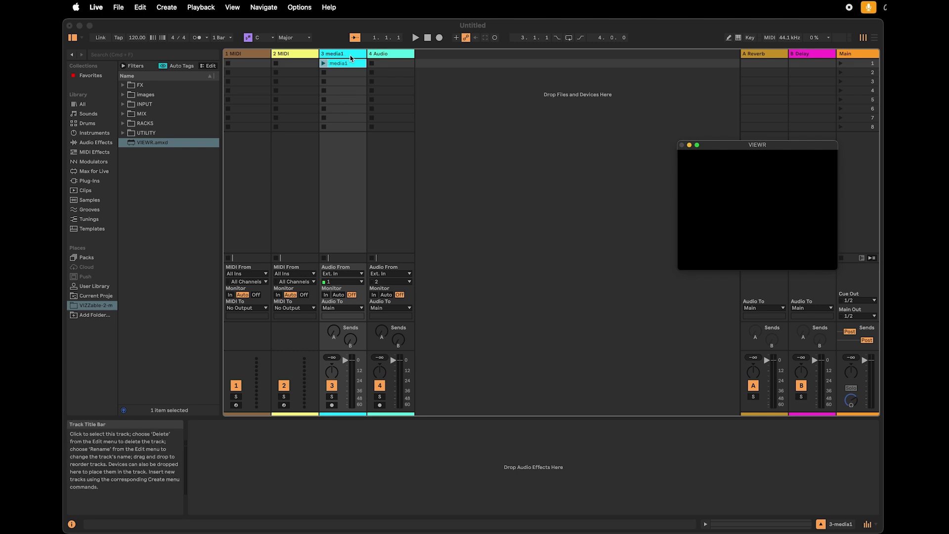
left_click(124, 105)
- Load clipPlayr(audio).amxd from the INPUT folder onto track 3 and start the media1 clip
left_click(125, 106)
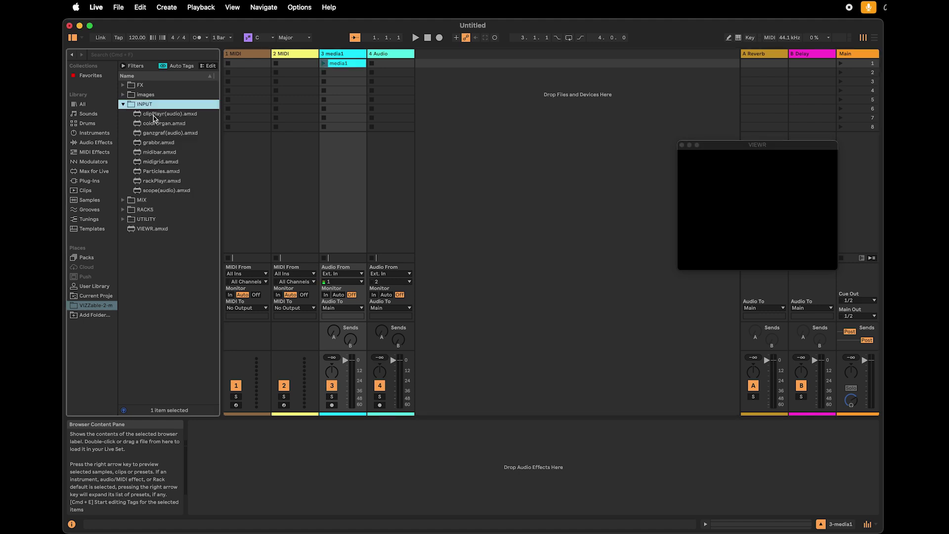
left_click(182, 116)
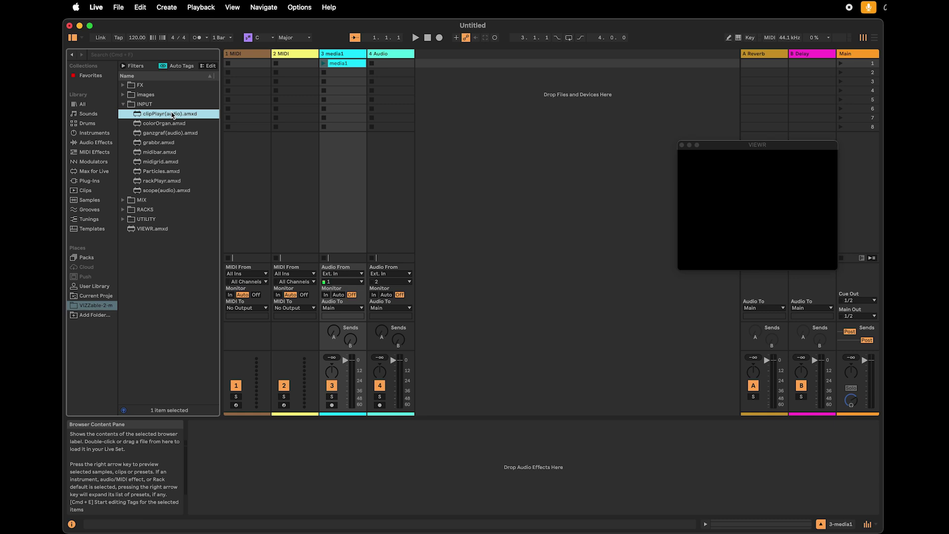
left_click_drag(165, 115, 346, 188)
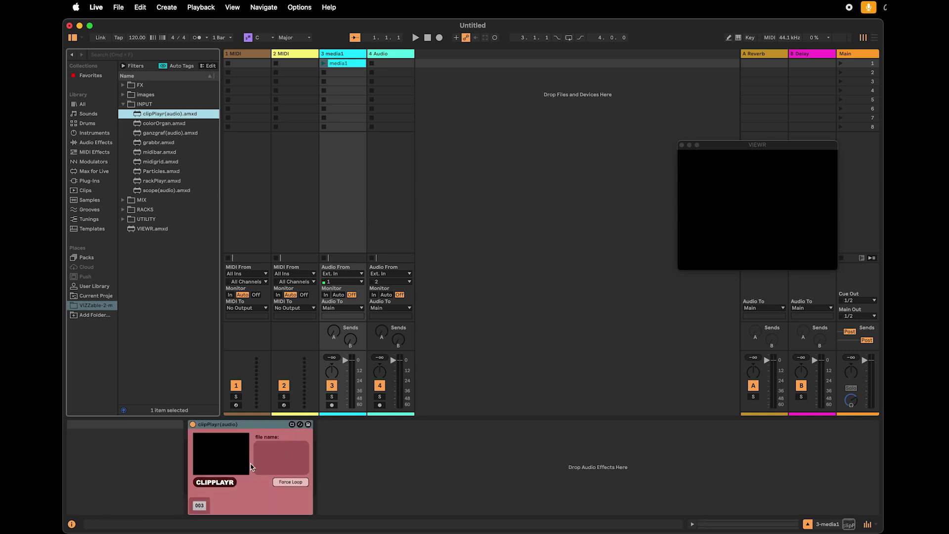
left_click(214, 455)
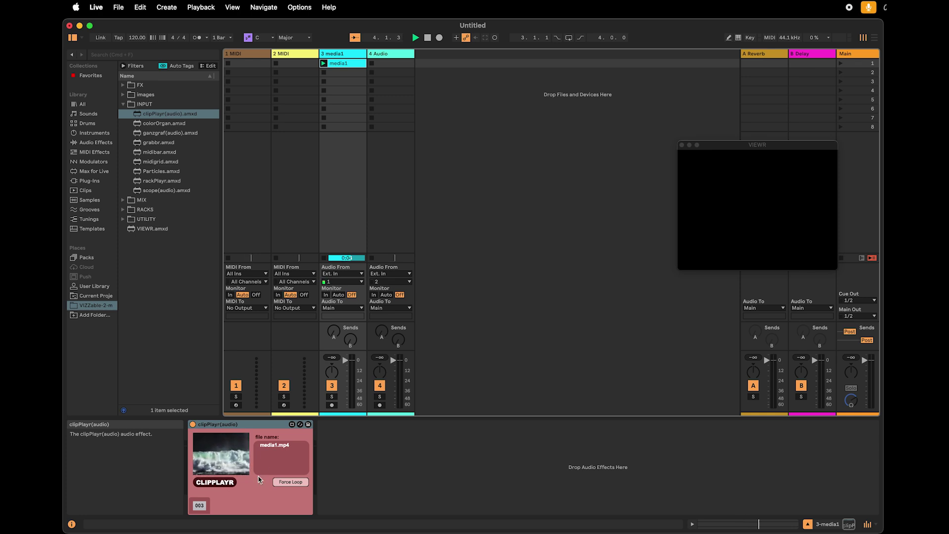
left_click_drag(758, 148, 752, 130)
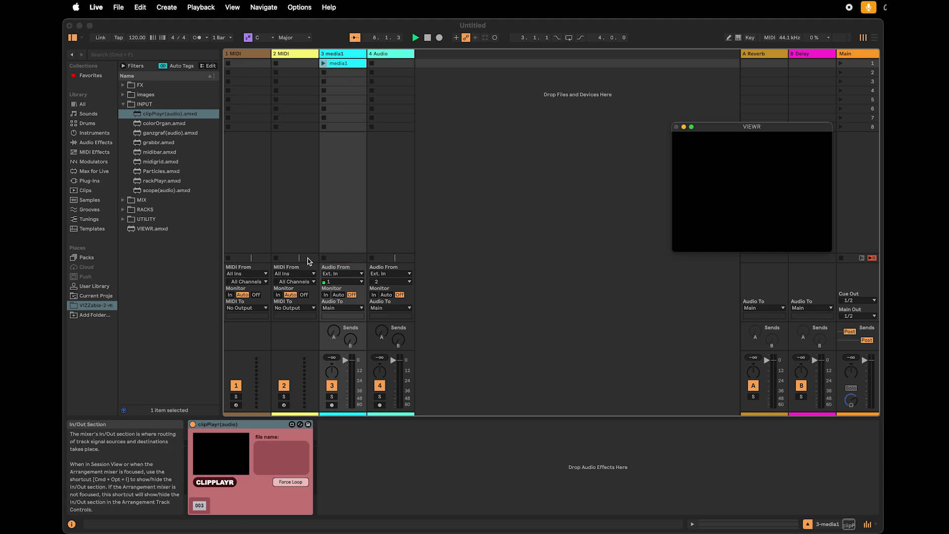
left_click(258, 186)
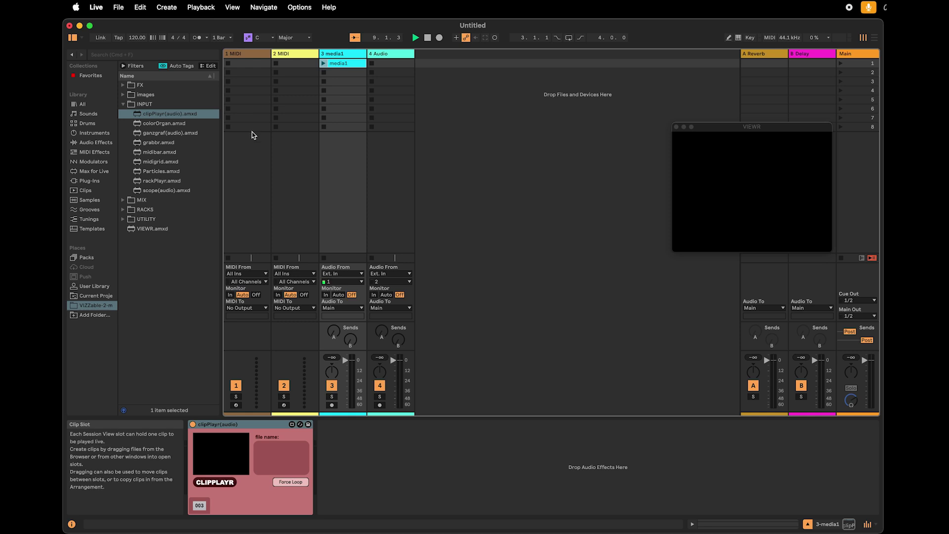
left_click(251, 110)
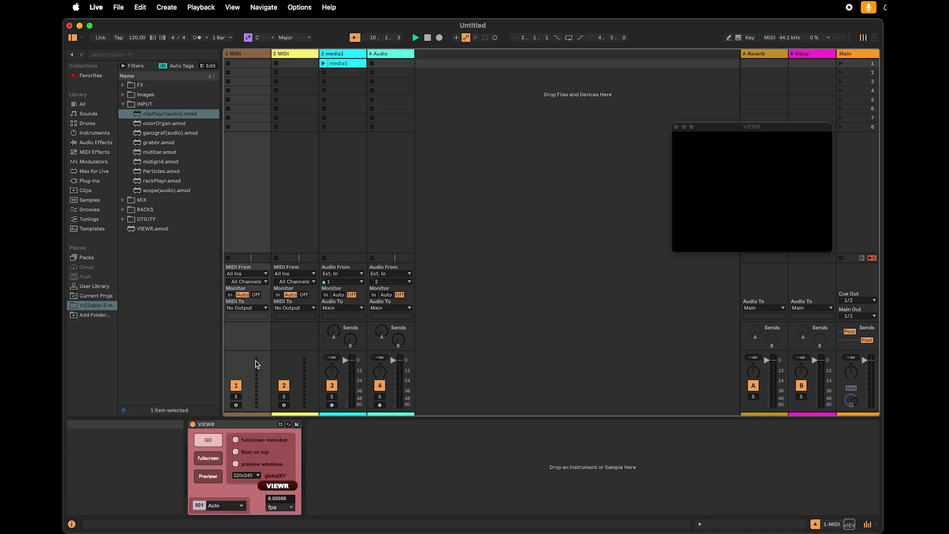
- Set VIEWR's source to 003| clipPlayr(audio), launch media1, and centre the video window
left_click(236, 509)
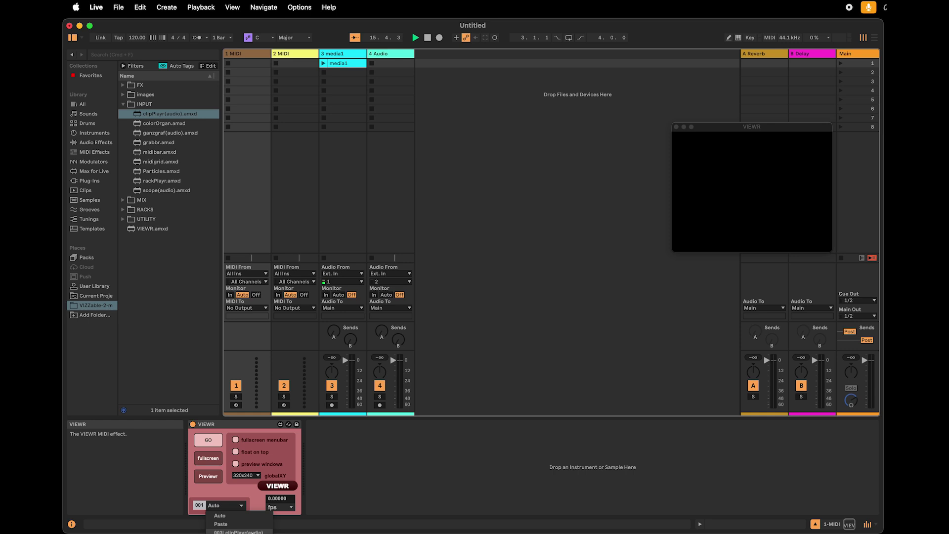
left_click(253, 532)
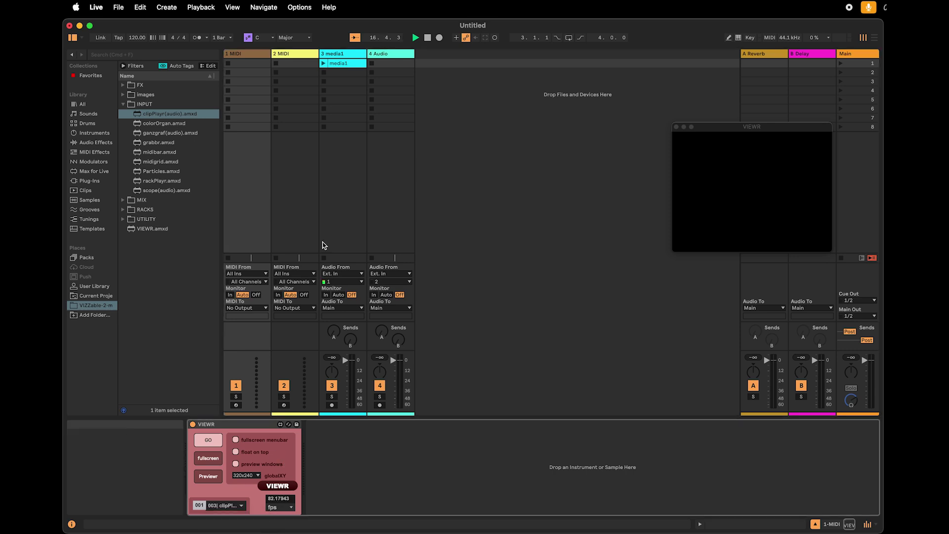
left_click(324, 64)
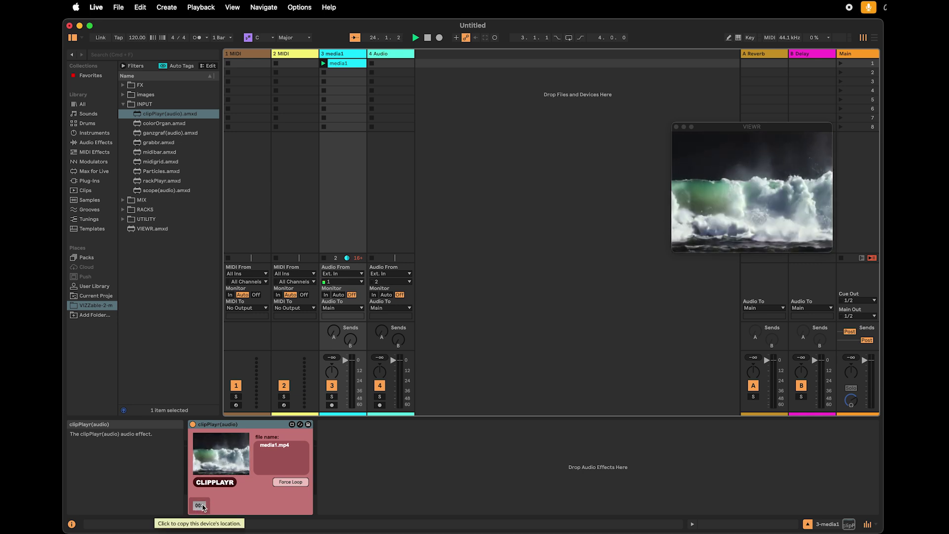
left_click(262, 181)
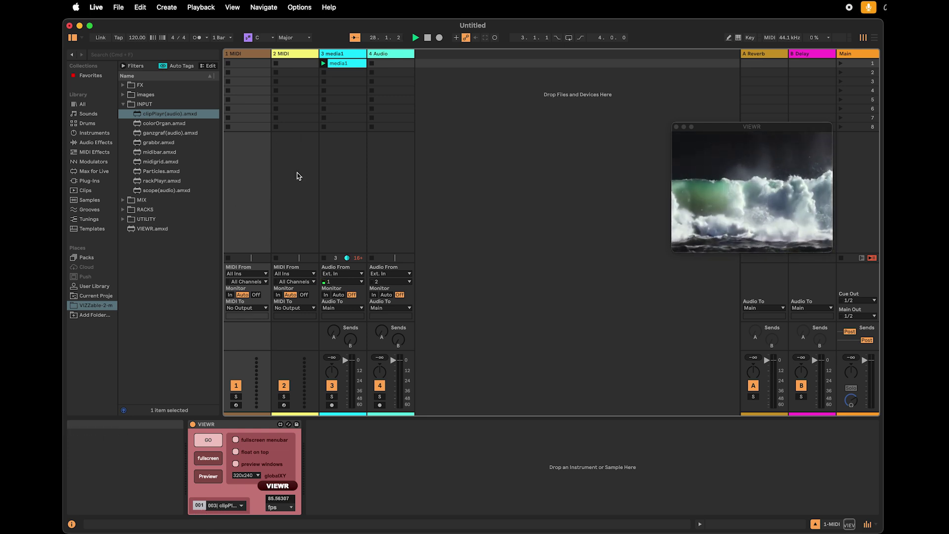
left_click_drag(774, 130, 633, 159)
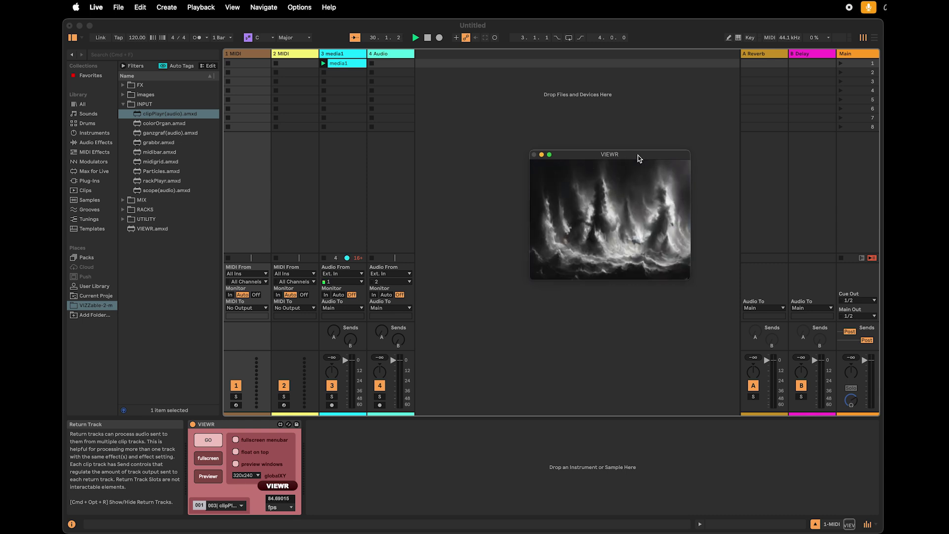
- Drag media2.mp4 and Media3.mp4 from Finder into track 3's slots 2–3 and dismiss the video warning
key("super+Tab")
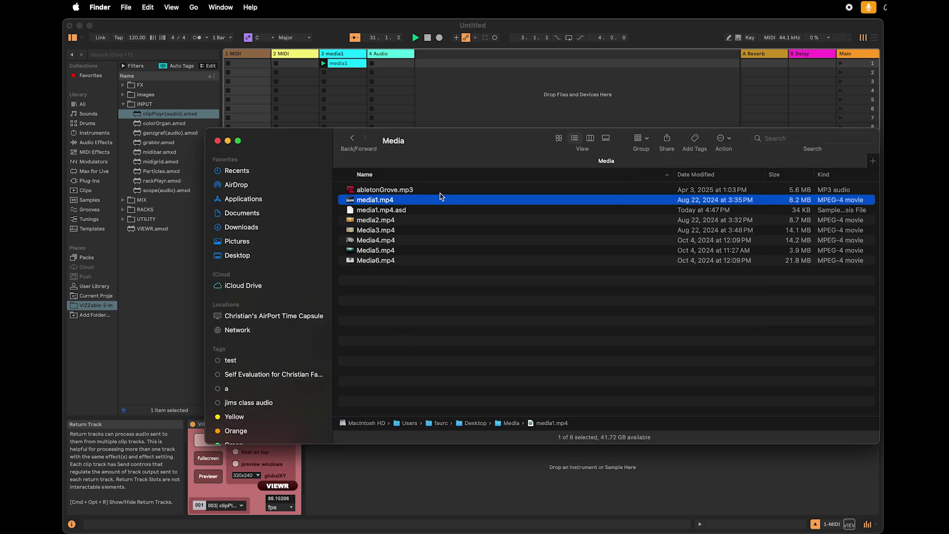
left_click(391, 222)
left_click(392, 231, "shift")
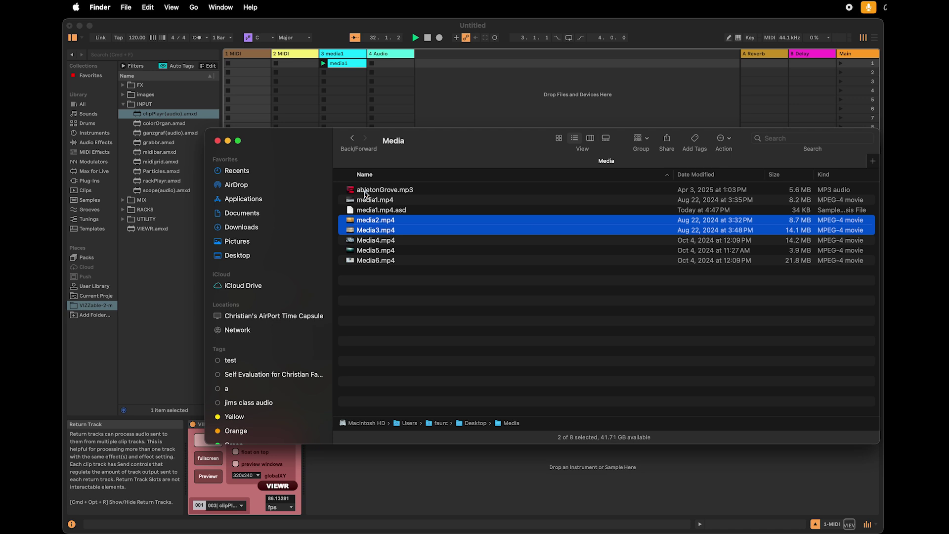
left_click_drag(306, 147, 501, 98)
left_click_drag(561, 175, 342, 73)
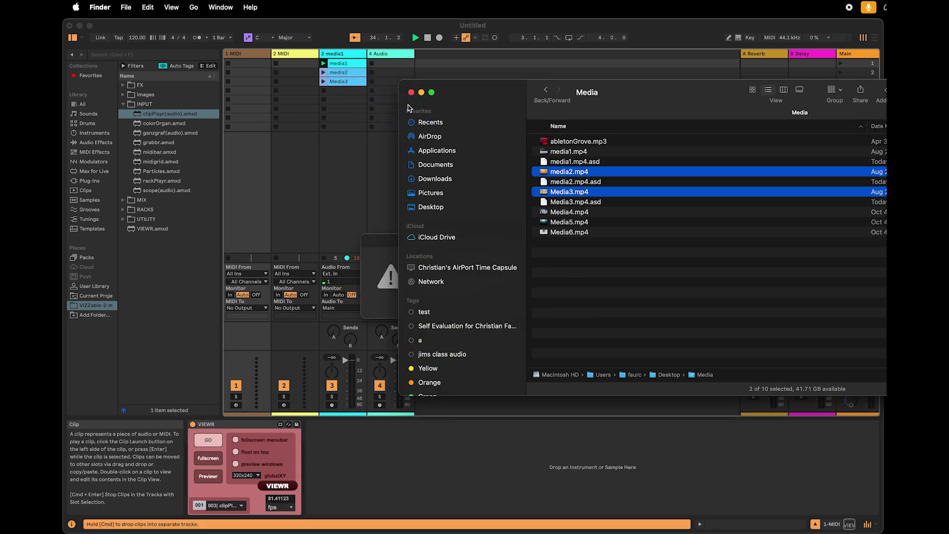
left_click_drag(465, 95, 448, 287)
left_click(455, 216)
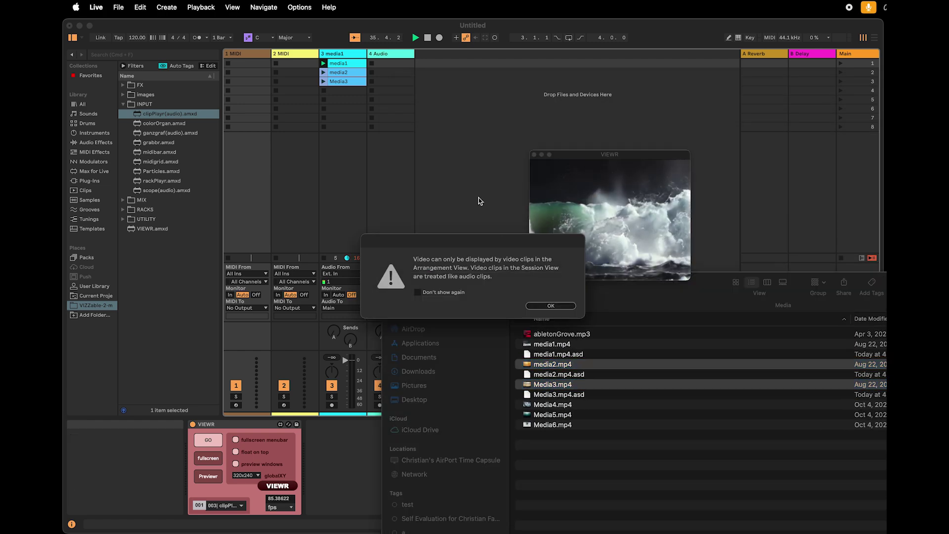
left_click(551, 305)
left_click(428, 195)
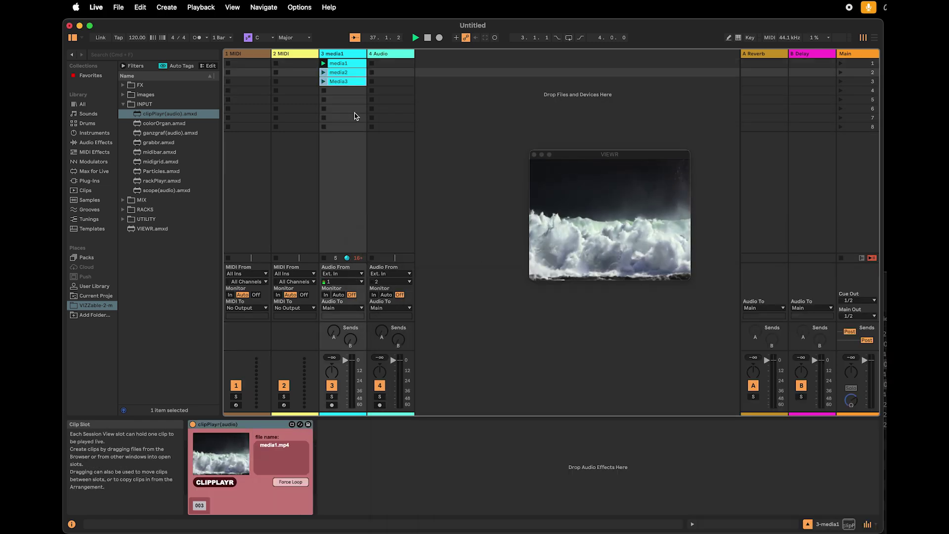
- Launch the media2 clip, enlarge and reposition the VIEWR window, then launch Media3
left_click(324, 72)
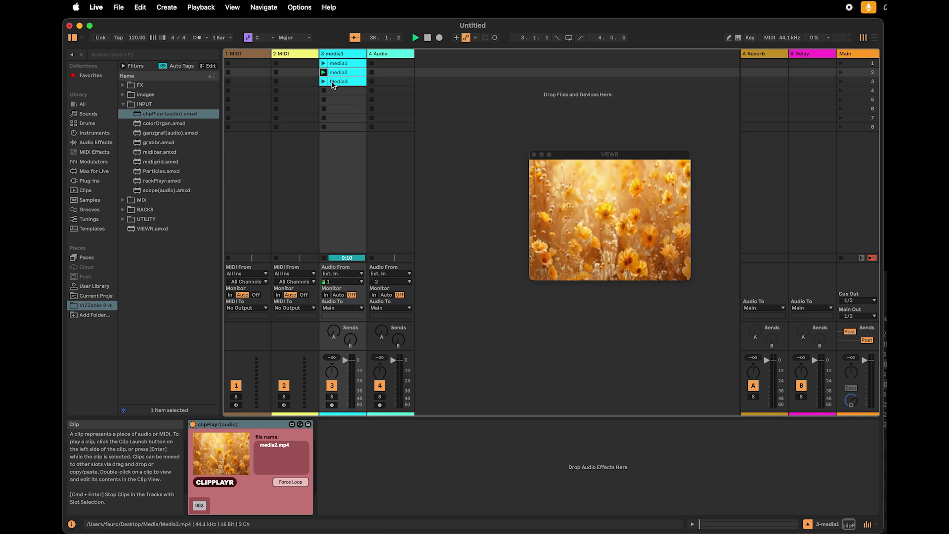
left_click_drag(626, 158, 619, 156)
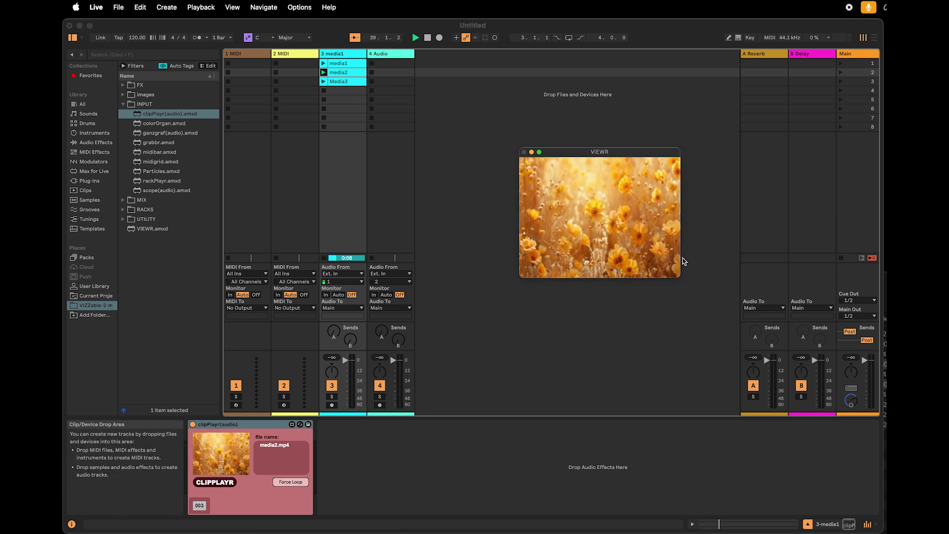
left_click_drag(683, 278, 724, 283)
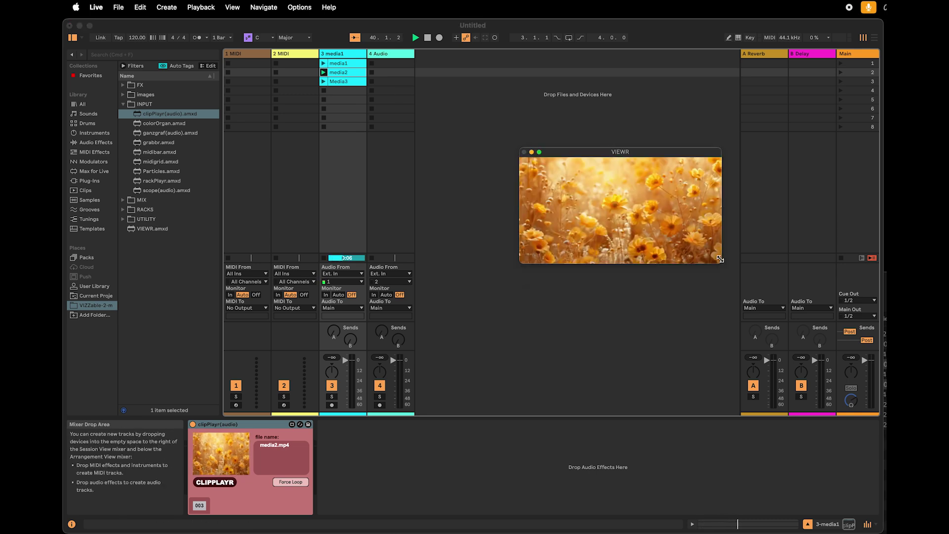
left_click_drag(634, 162, 651, 171)
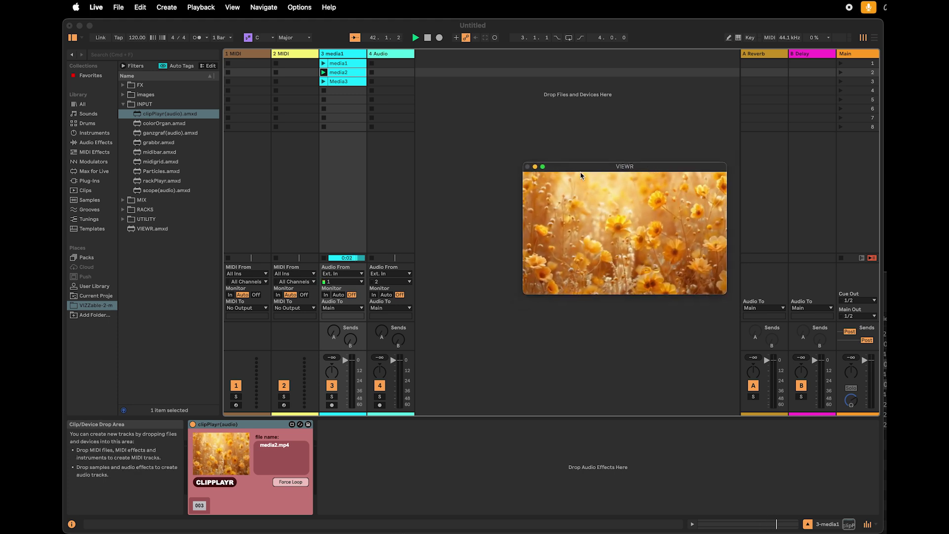
left_click(322, 83)
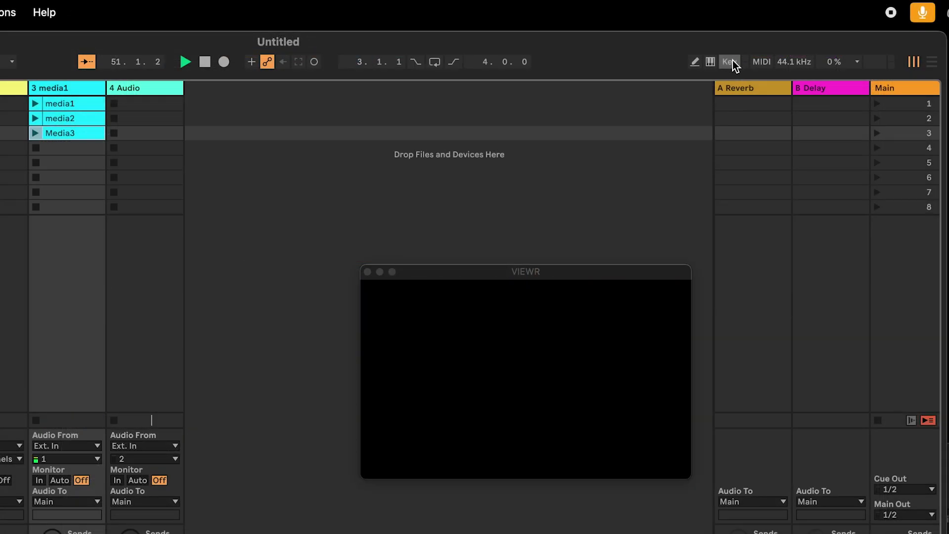
- In Key Map Mode, assign computer keys 1, 2 and 3 to scene launchers 1–3
left_click(733, 61)
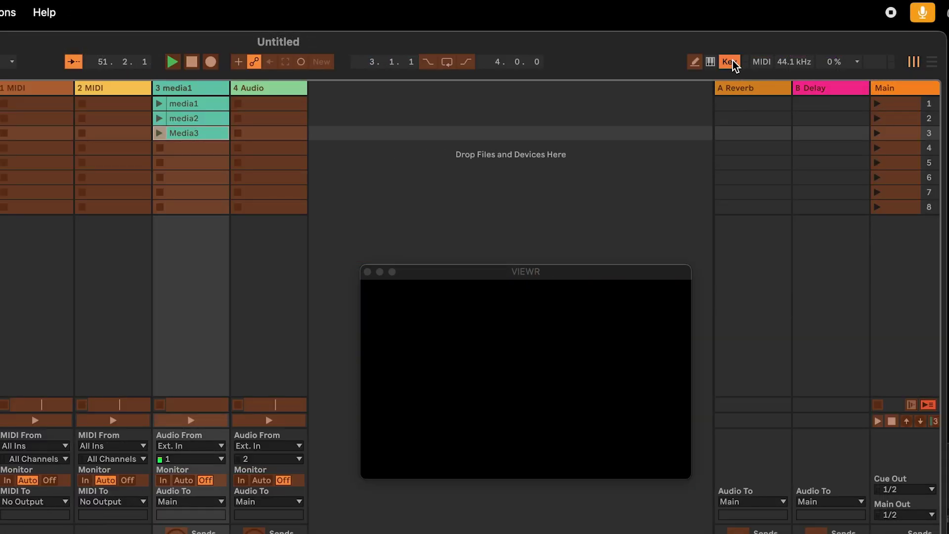
left_click(893, 105)
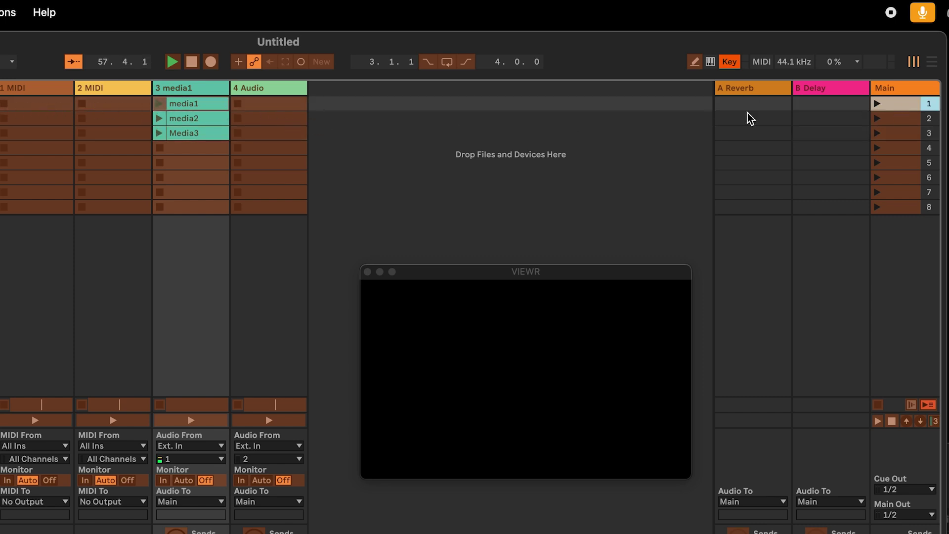
left_click(912, 119)
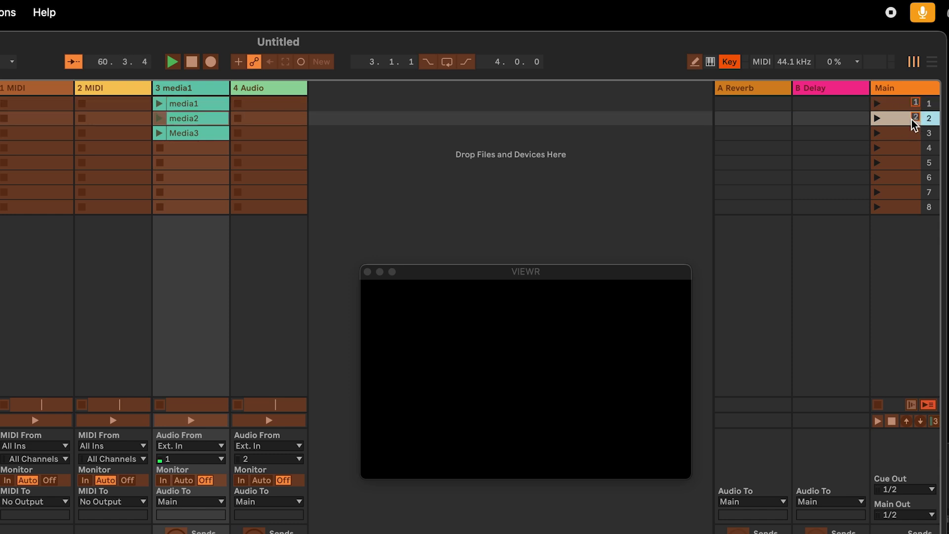
left_click(909, 135)
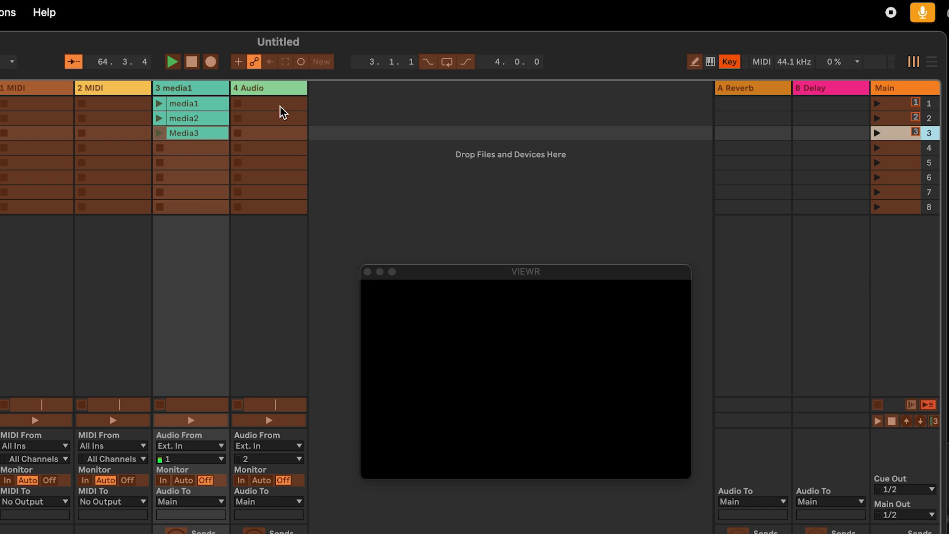
left_click(733, 64)
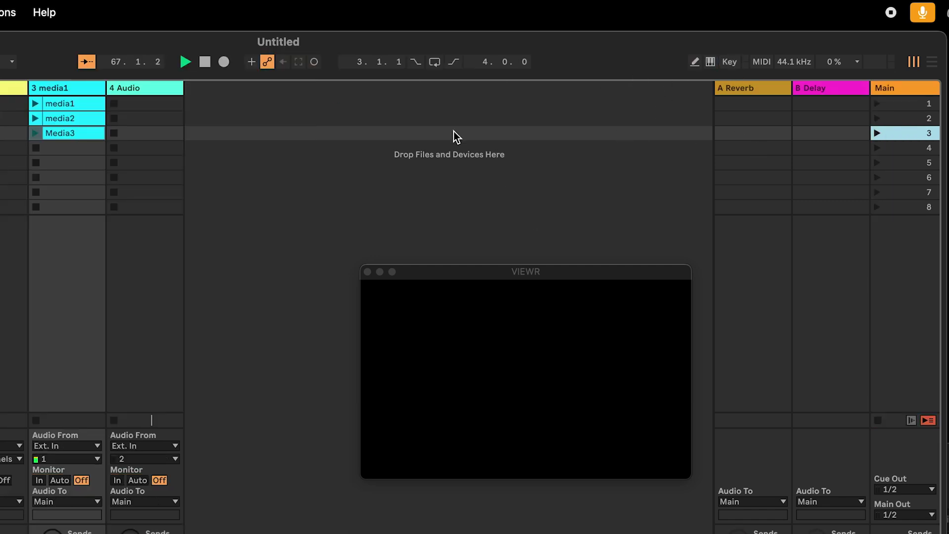
- Launch scenes 1, 2 and 3 so VIEWR shows the wave, flower and sand videos
left_click(877, 104)
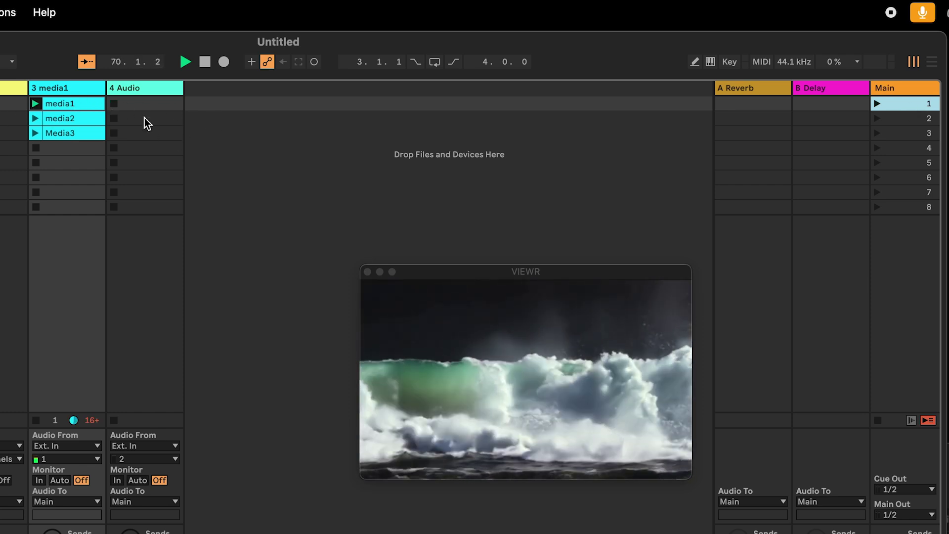
left_click(69, 119)
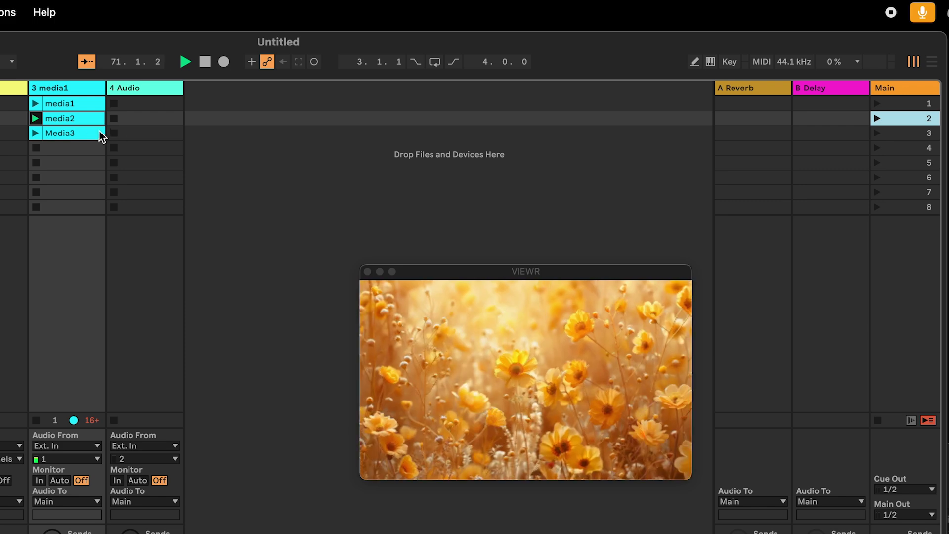
left_click(99, 133)
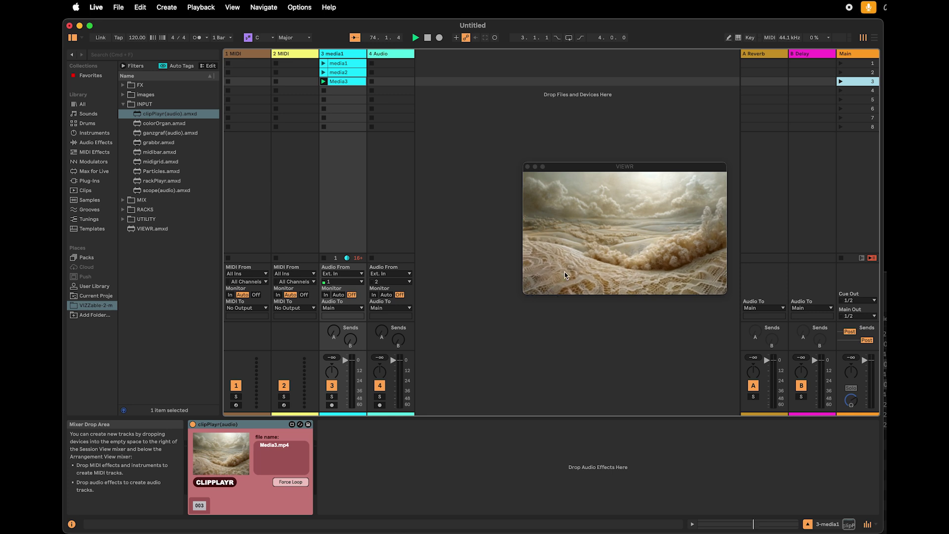
- Move the VIEWR window, show the 1 MIDI track's devices and expand the browser's FX folder
left_click_drag(654, 167, 629, 134)
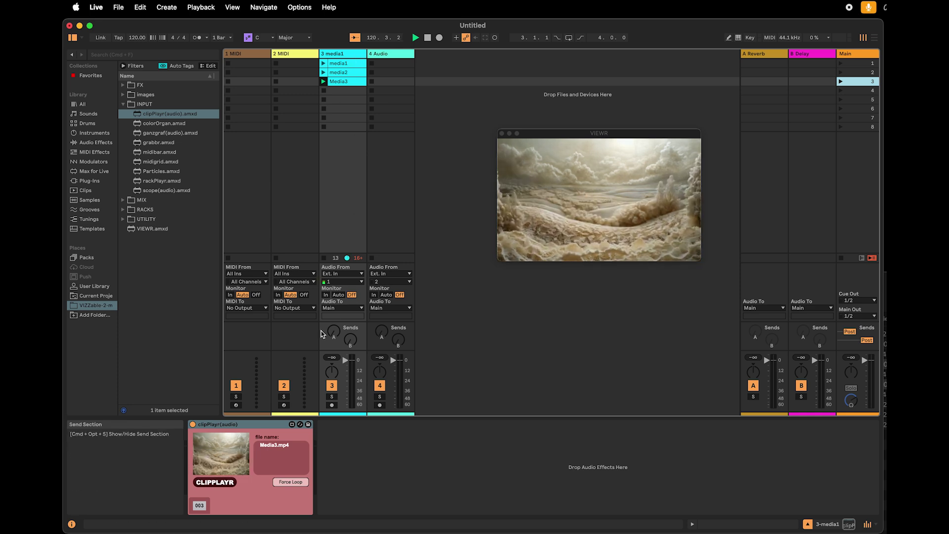
left_click(251, 153)
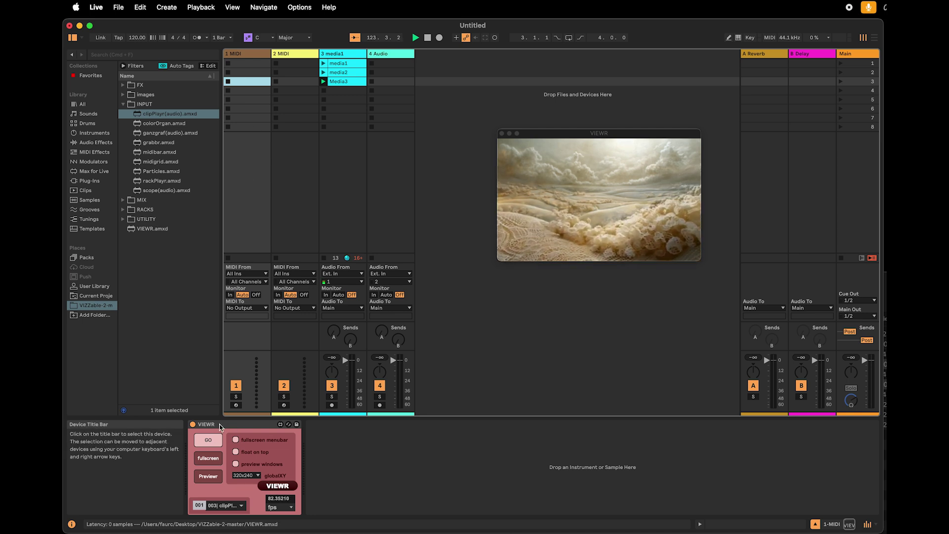
left_click(123, 85)
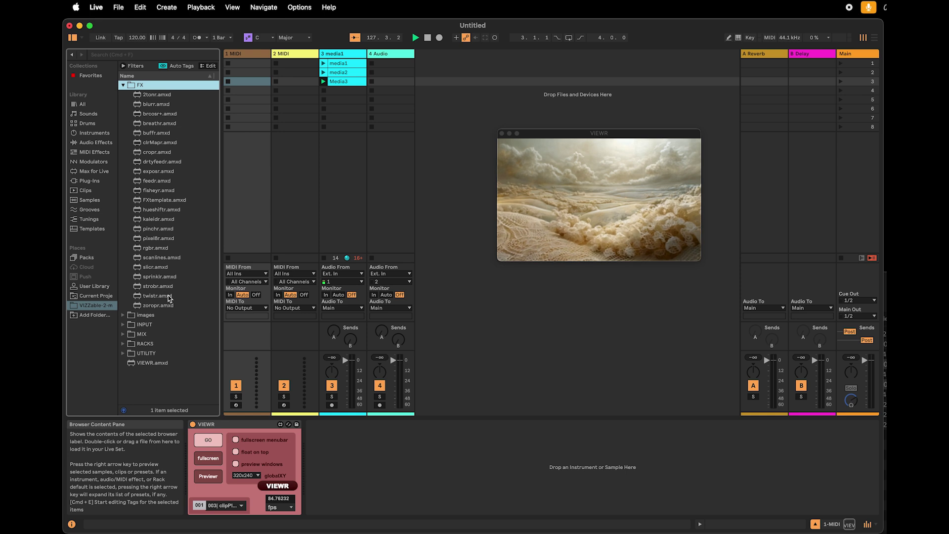
- Insert kaleidr.amxd from the FX folder into the 1 MIDI track's chain before VIEWR
left_click(151, 220)
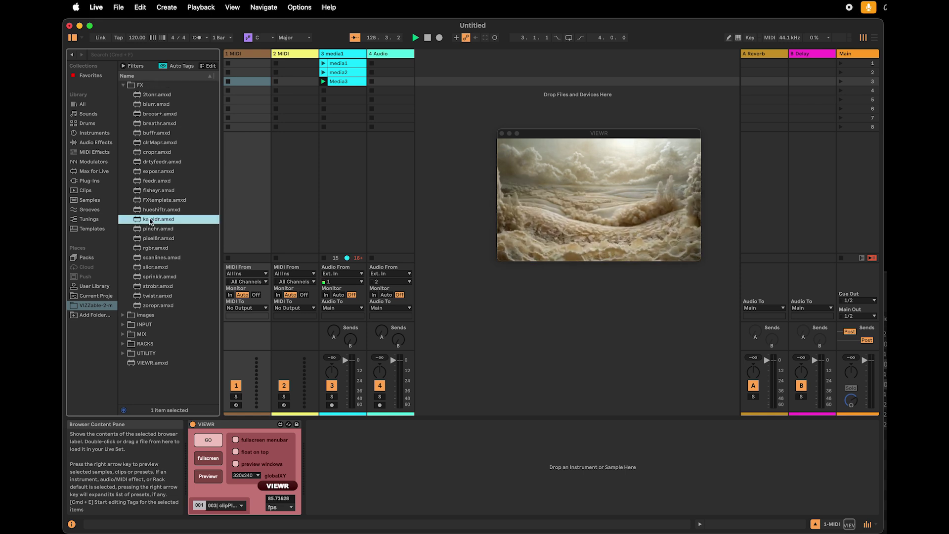
left_click_drag(152, 220, 182, 366)
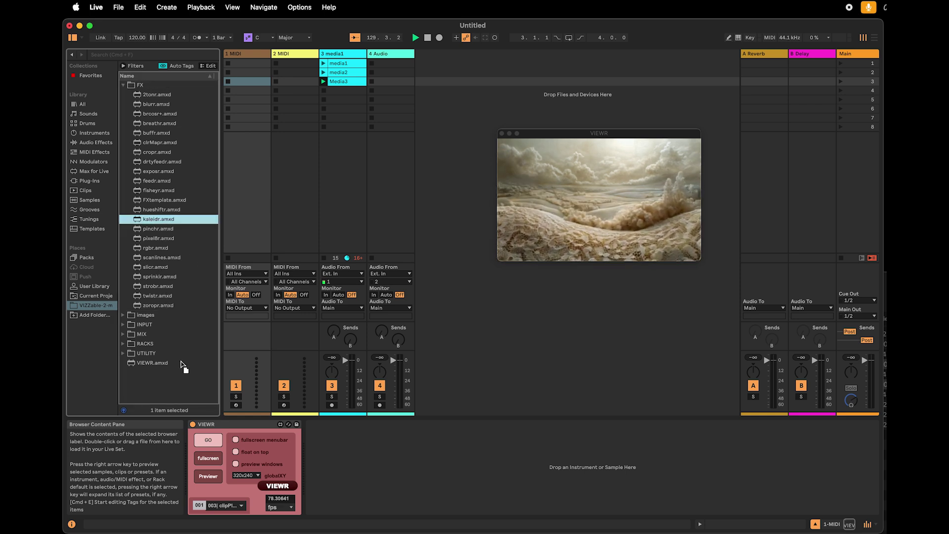
left_click_drag(188, 409, 186, 434)
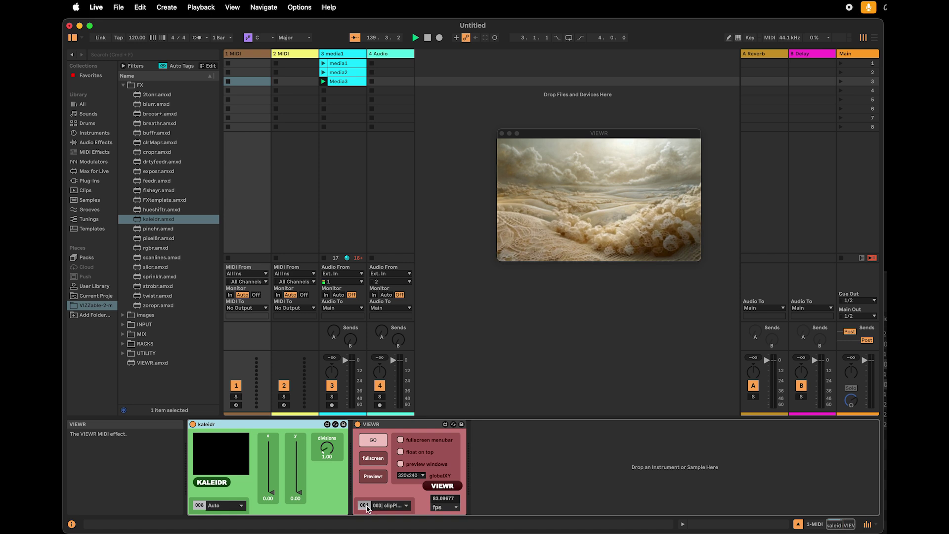
- Check VIEWR's video source list without changing it, and shorten Live's window slightly
left_click(398, 507)
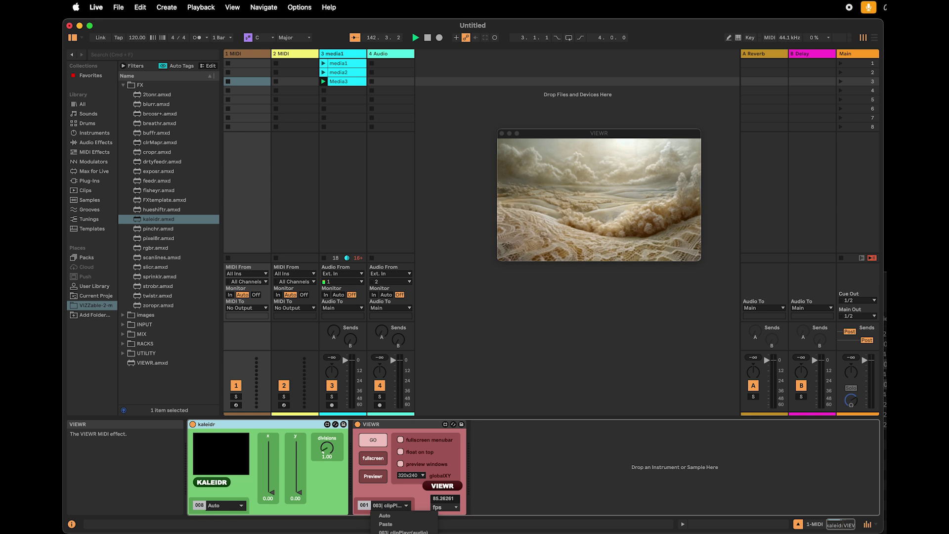
left_click(465, 336)
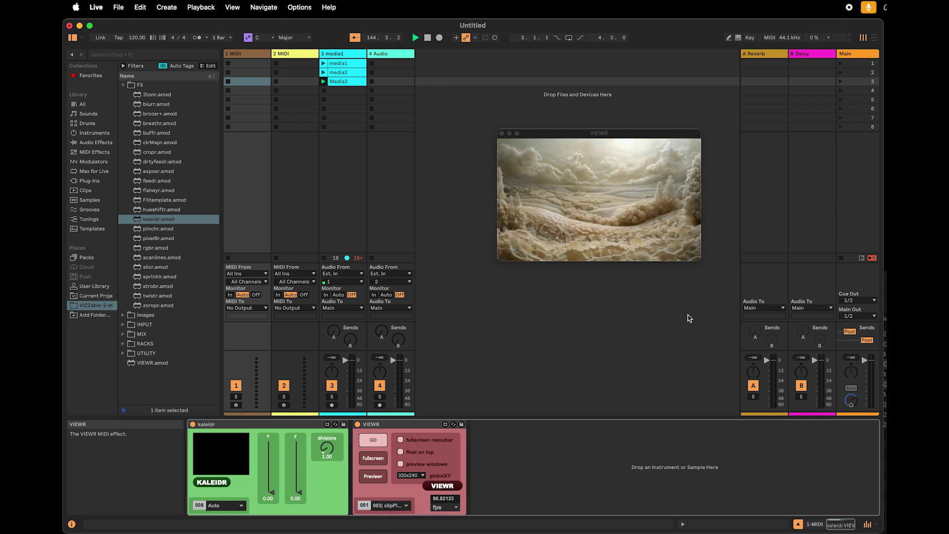
left_click_drag(880, 531, 879, 519)
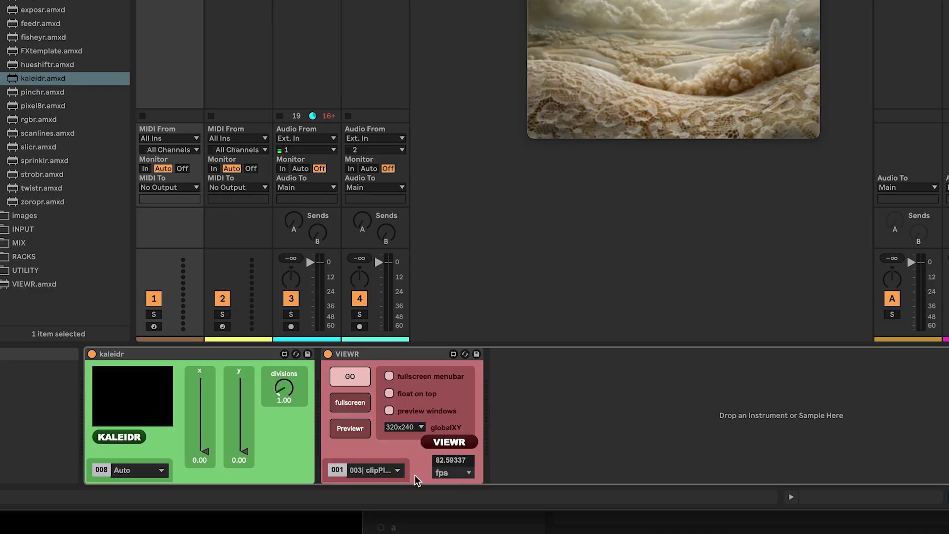
- Set VIEWR's source to kaleidr and kaleidr's input to 003| clipPlayr
left_click(398, 471)
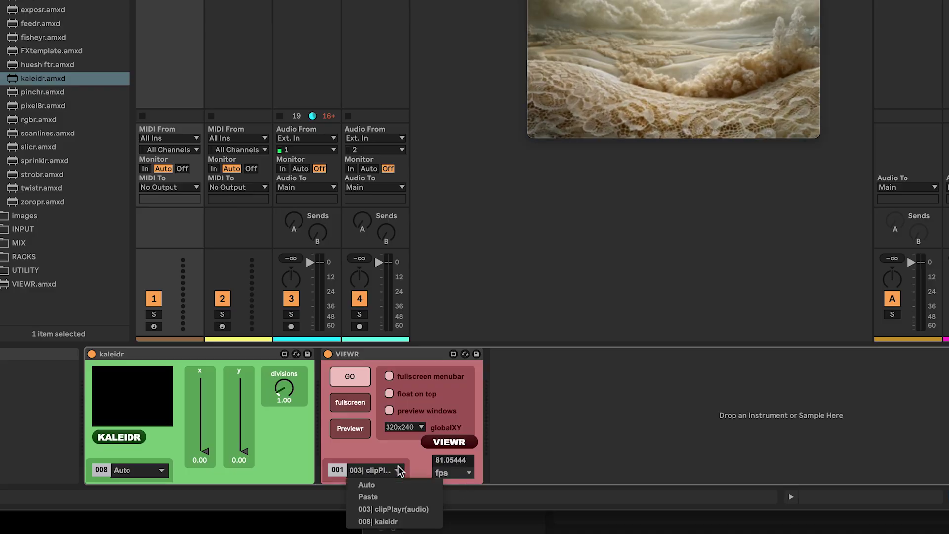
left_click(394, 523)
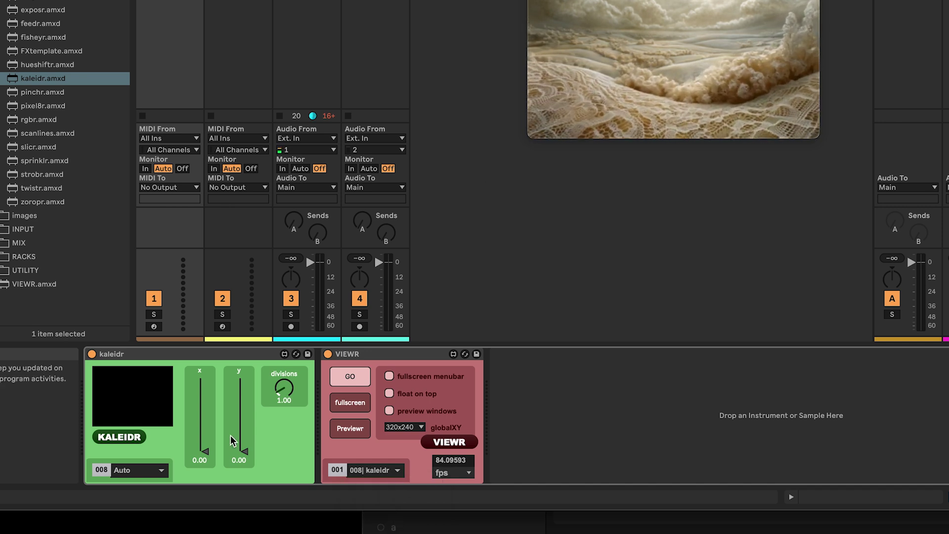
left_click(155, 471)
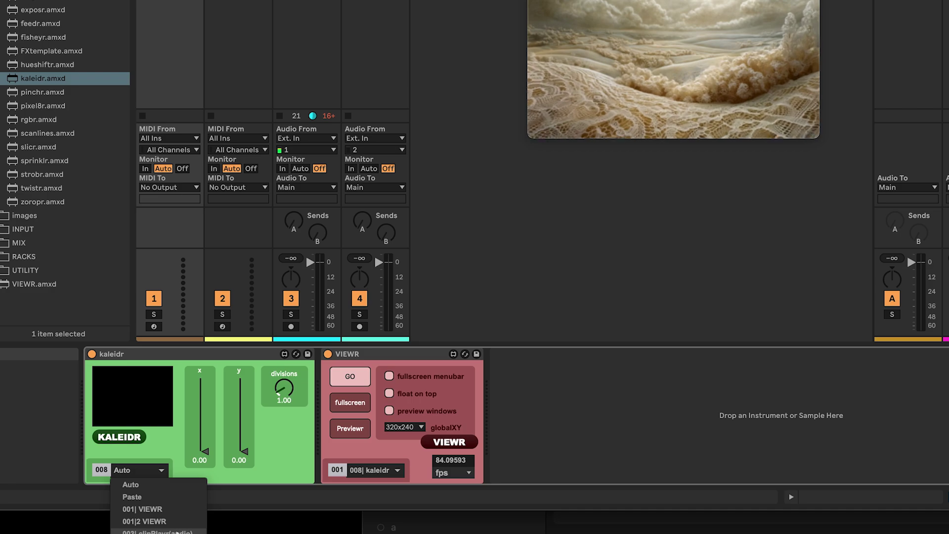
left_click(176, 531)
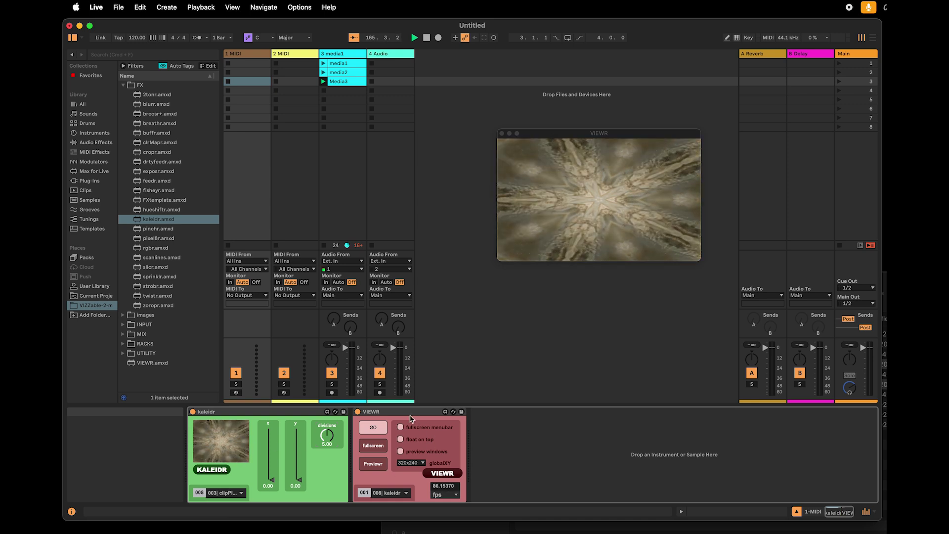
- Launch scene 1 with Up and Enter, then set kaleidr's divisions knob to 6.00
key("Up")
key("Up")
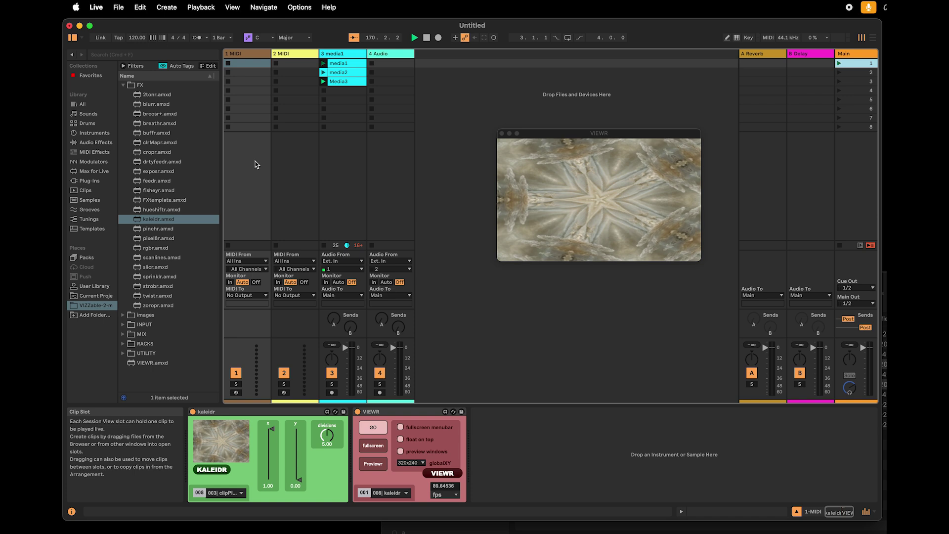
key("Return")
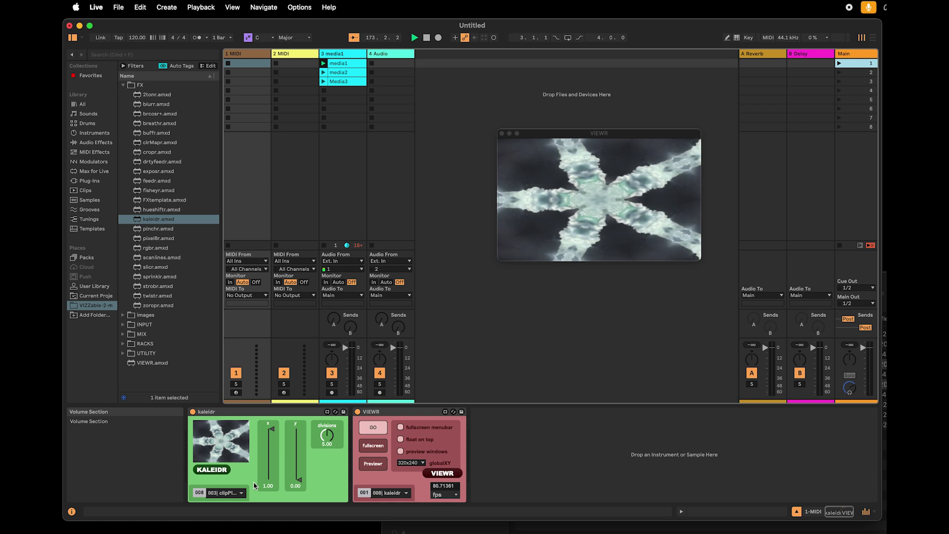
left_click(326, 432)
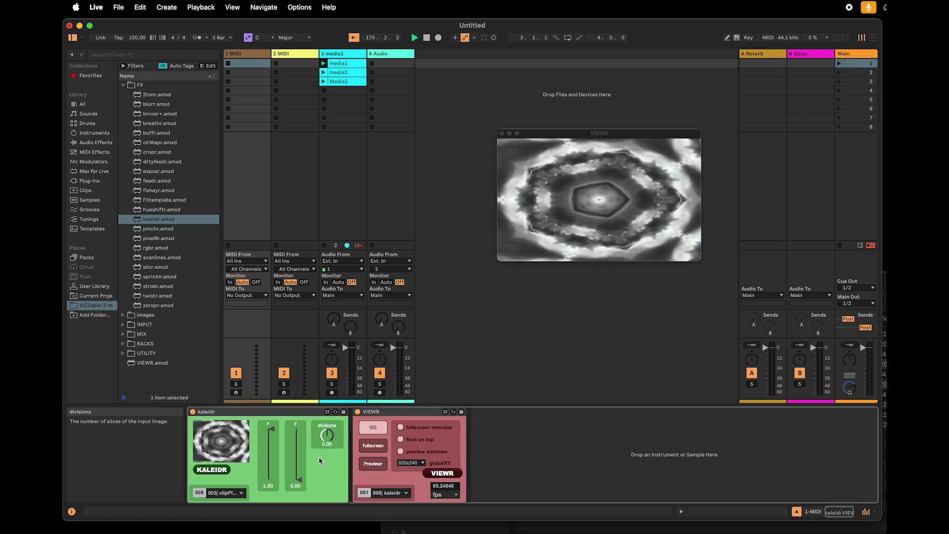
left_click_drag(325, 423, 324, 440)
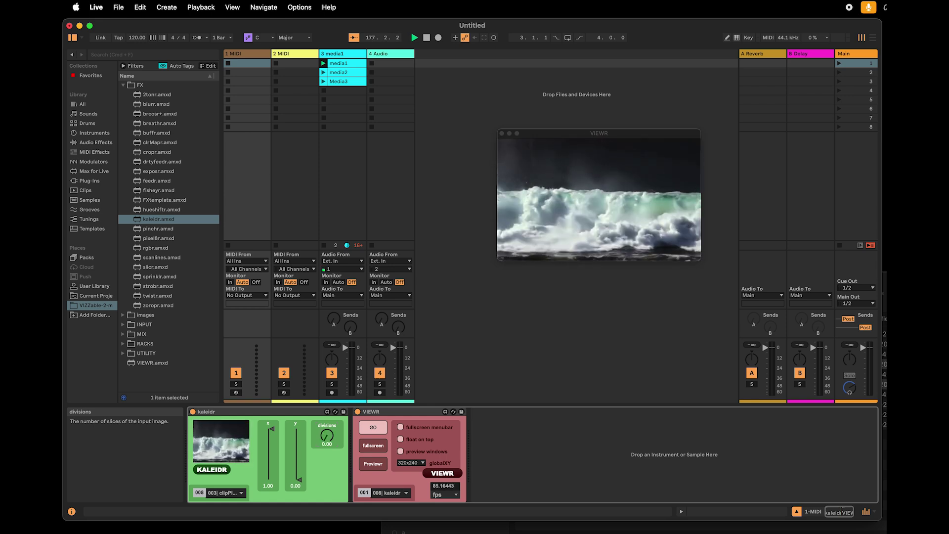
left_click_drag(325, 440, 325, 422)
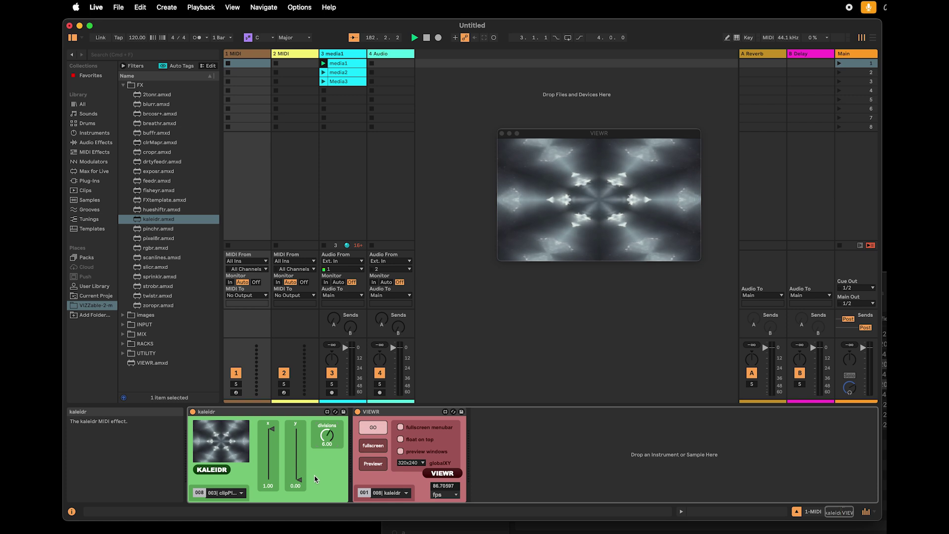
right_click(304, 411)
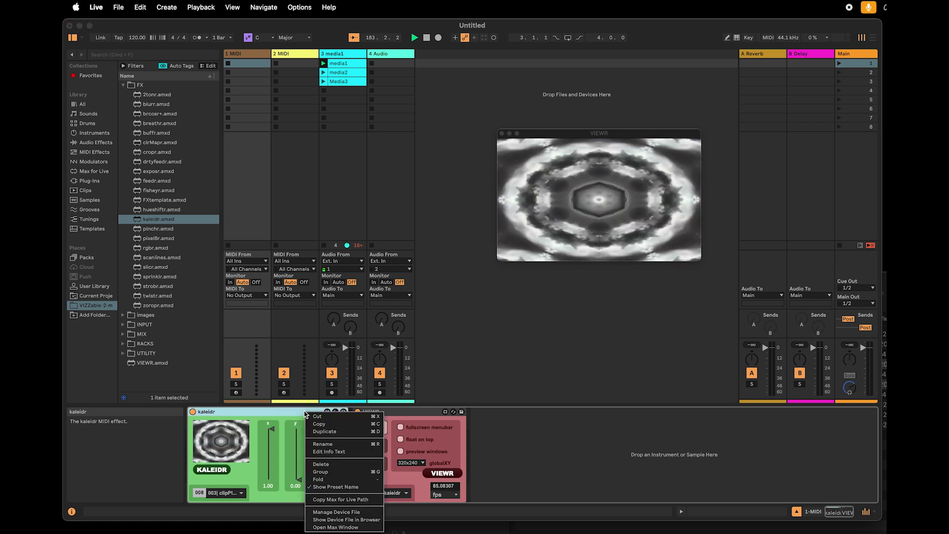
- Delete kaleidr and insert brcosr+.amxd from the FX folder ahead of VIEWR
left_click(319, 464)
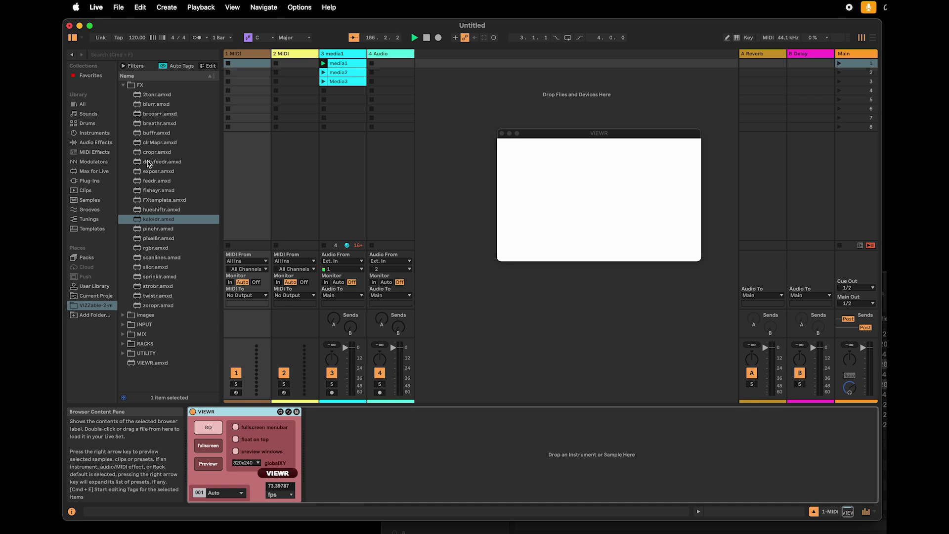
left_click(137, 115)
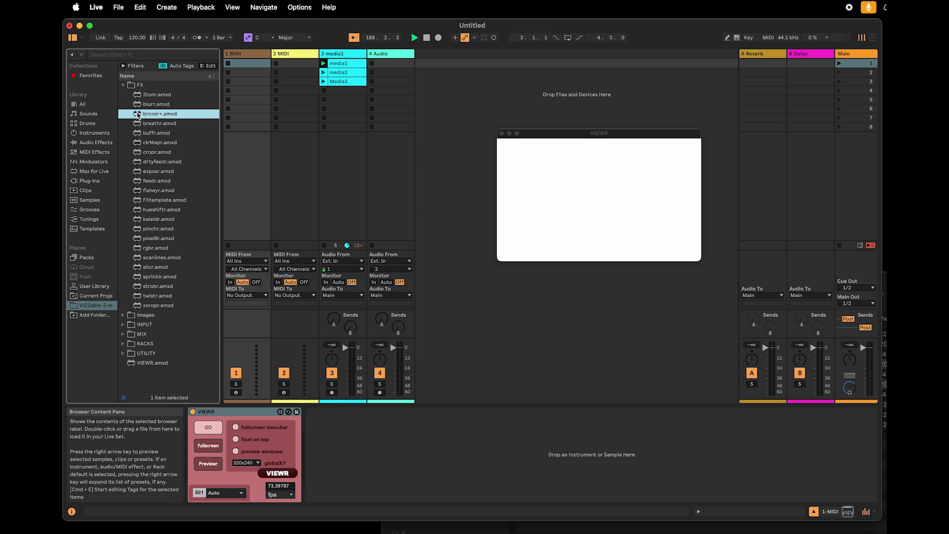
left_click_drag(137, 116, 189, 420)
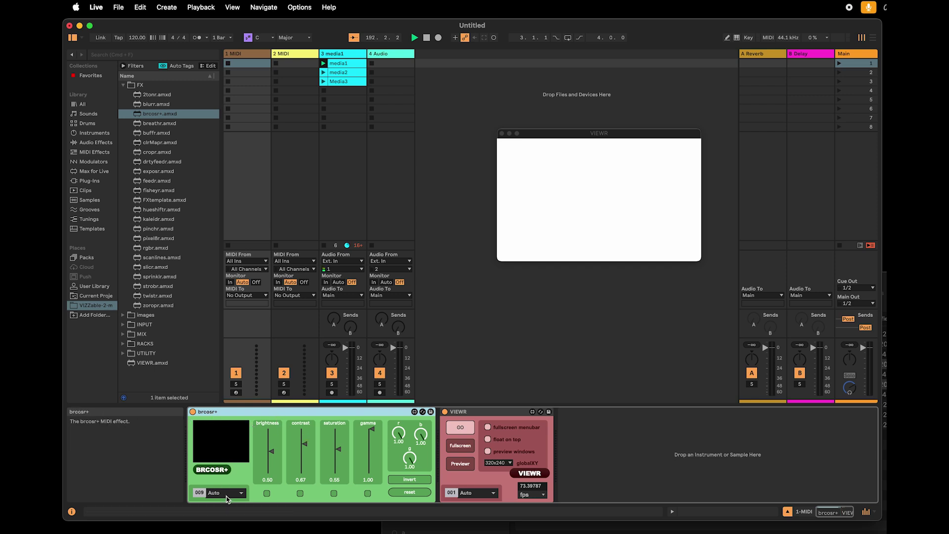
- Feed 003| clipPlayr into brcosr+ and set VIEWR's source to 009| brcosr+
left_click(227, 493)
key("Escape")
left_click(490, 493)
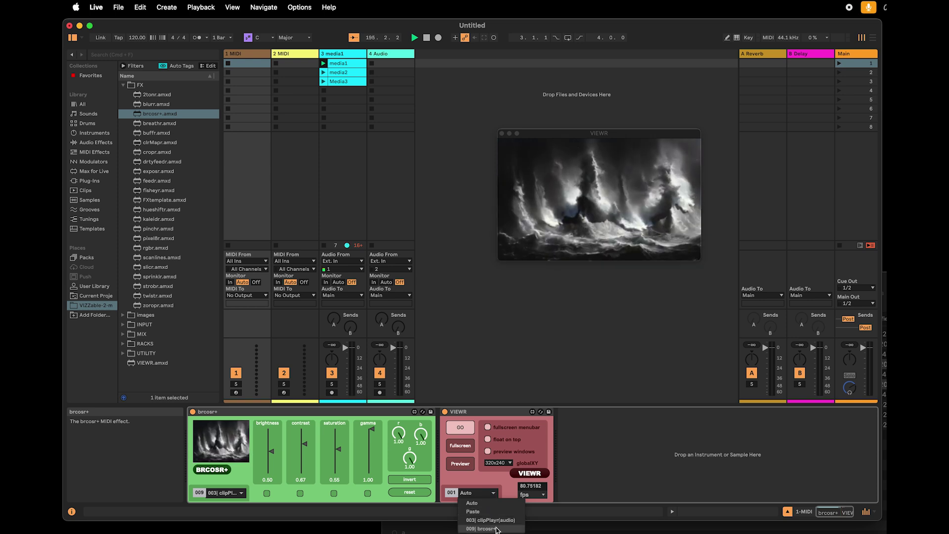
left_click(500, 529)
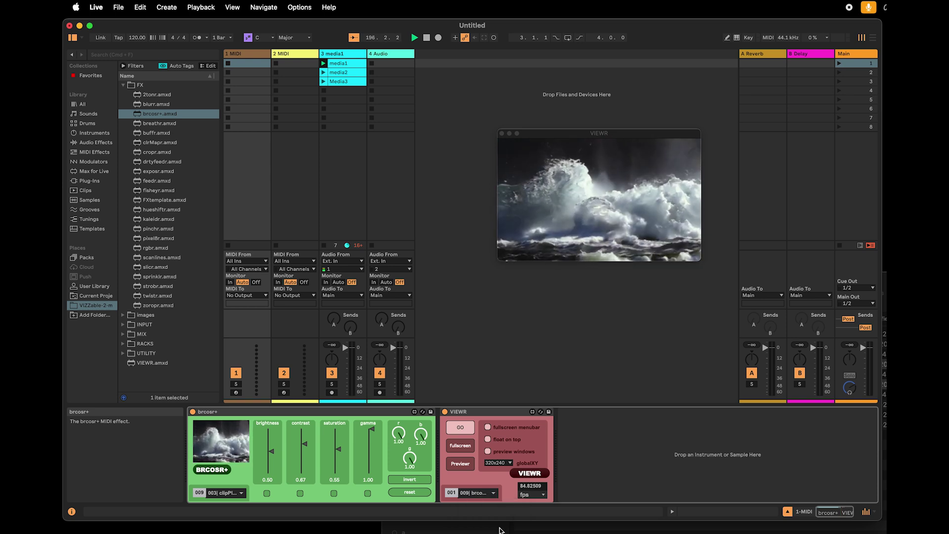
- Test brcosr+ brightness, reset it to defaults, and toggle MIDI Map Mode on and off
left_click_drag(271, 451, 304, 464)
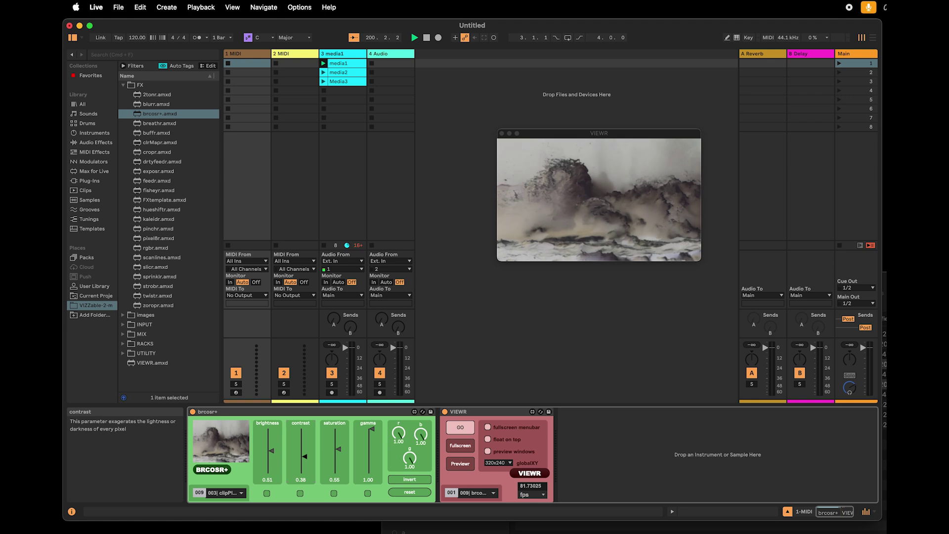
left_click(422, 492)
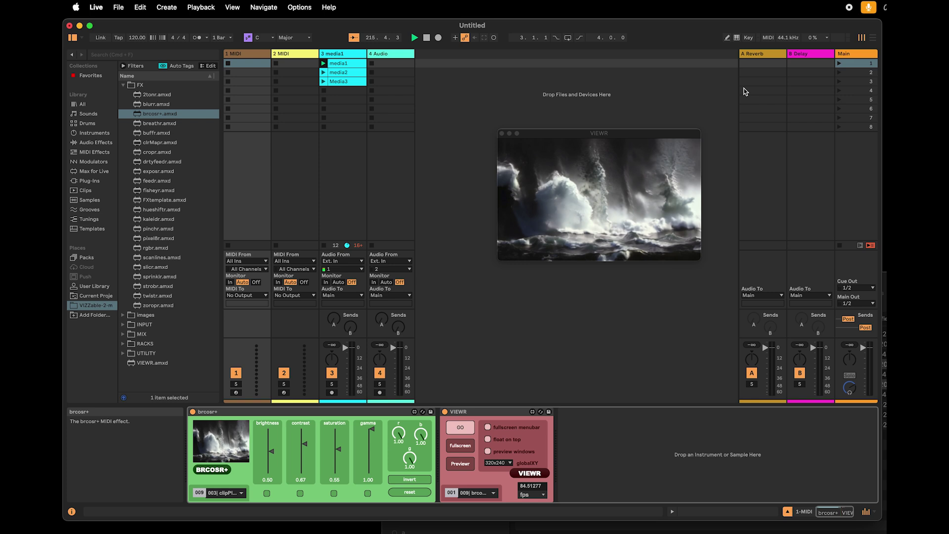
left_click(769, 38)
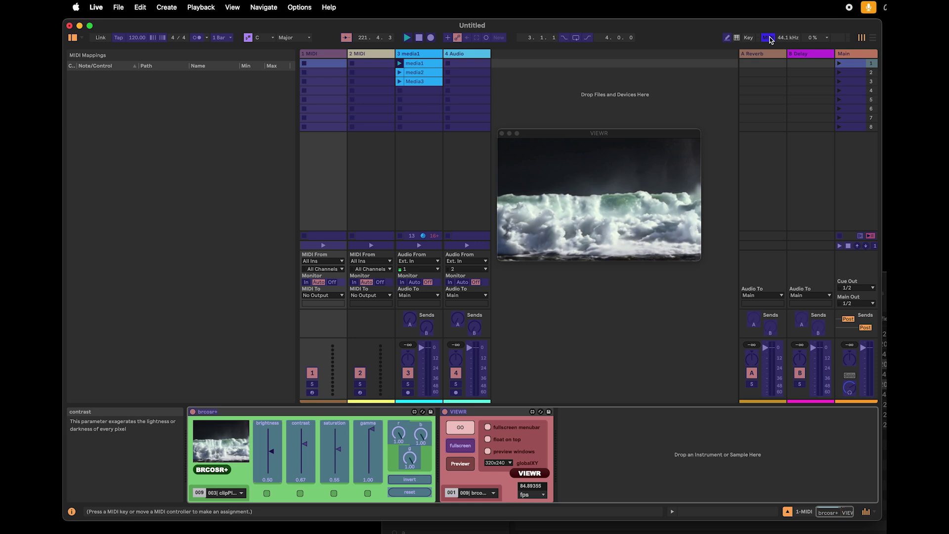
left_click(769, 38)
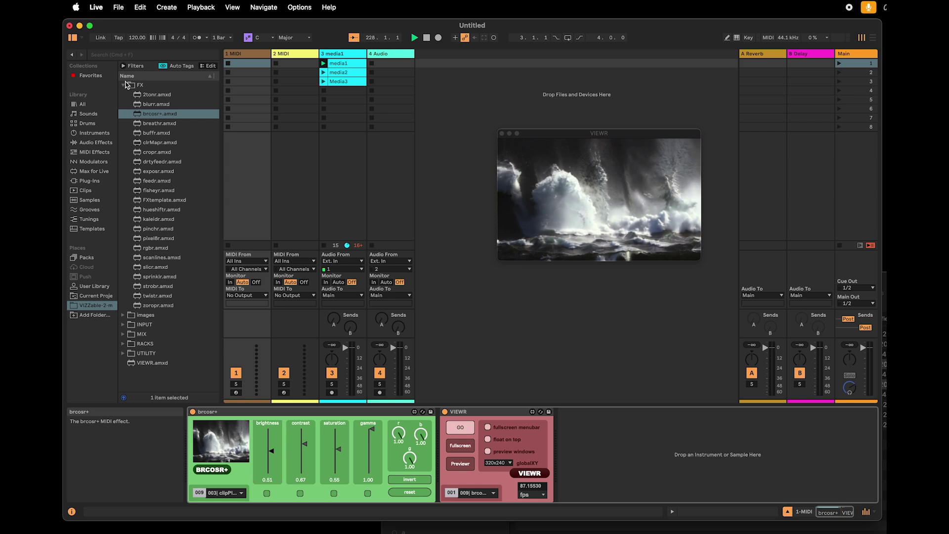
- Collapse FX, expand MIX, and drop 4mixr.amxd at the start of the 1 MIDI track's chain
left_click(124, 85)
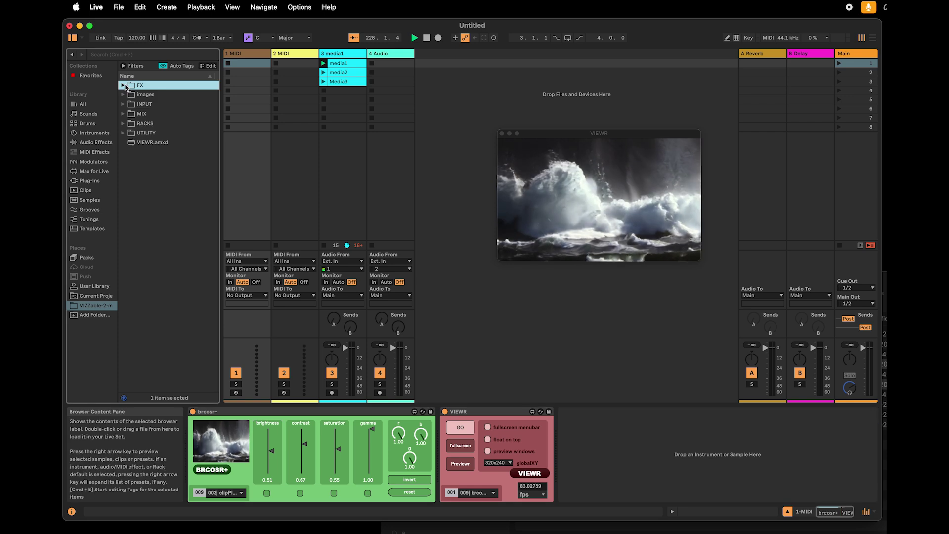
left_click(123, 114)
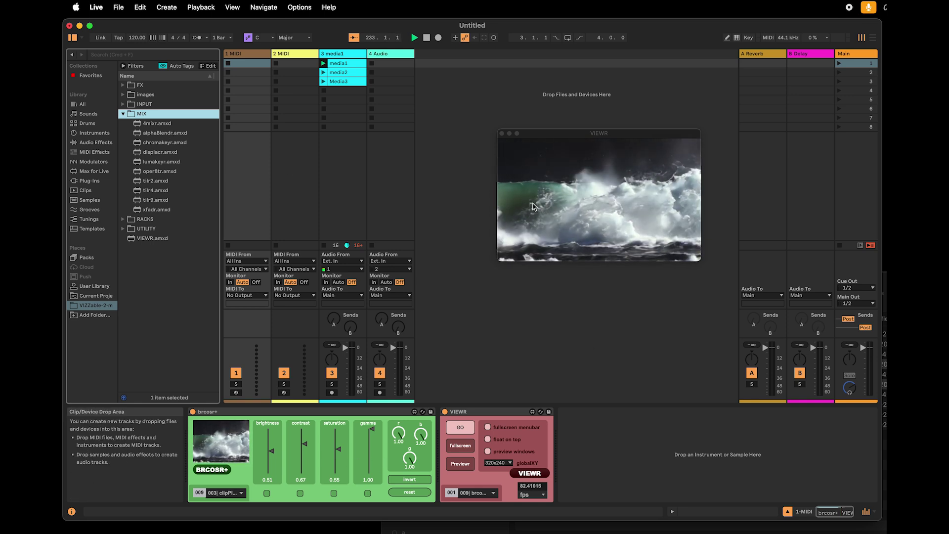
left_click(143, 124)
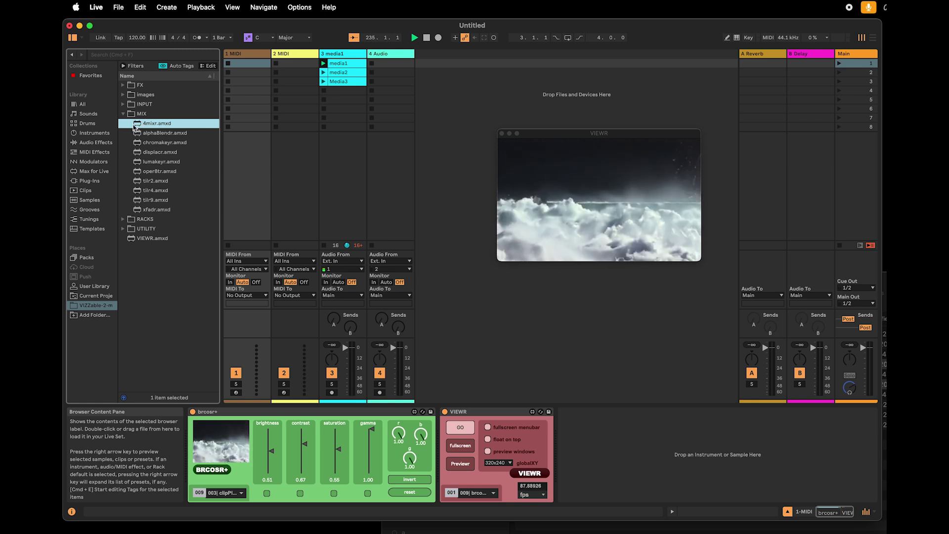
mouse_move(137, 124)
left_mouse_down()
mouse_move(171, 277)
mouse_move(203, 346)
mouse_move(212, 395)
mouse_move(186, 432)
left_mouse_up()
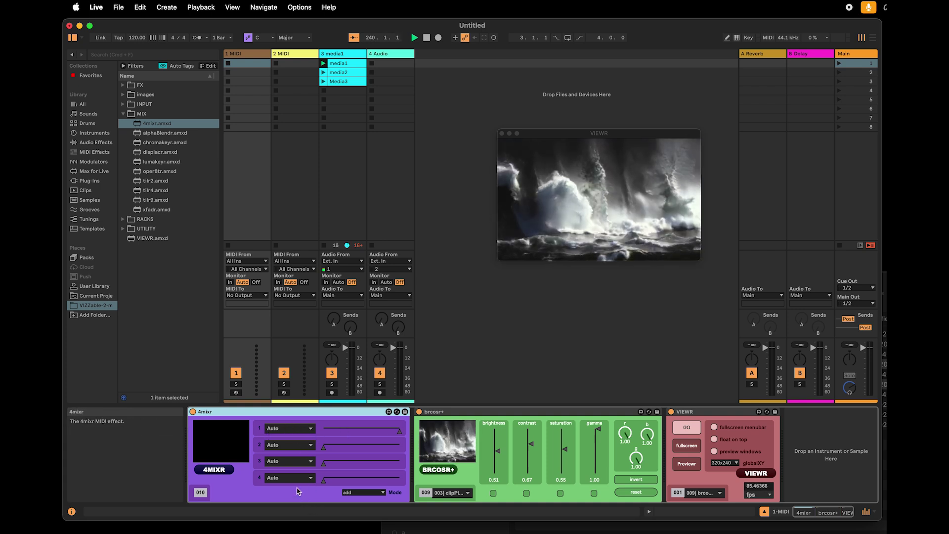
- Keep 4mixr's blend mode on add and feed the clip player video into channel 1
left_click(359, 492)
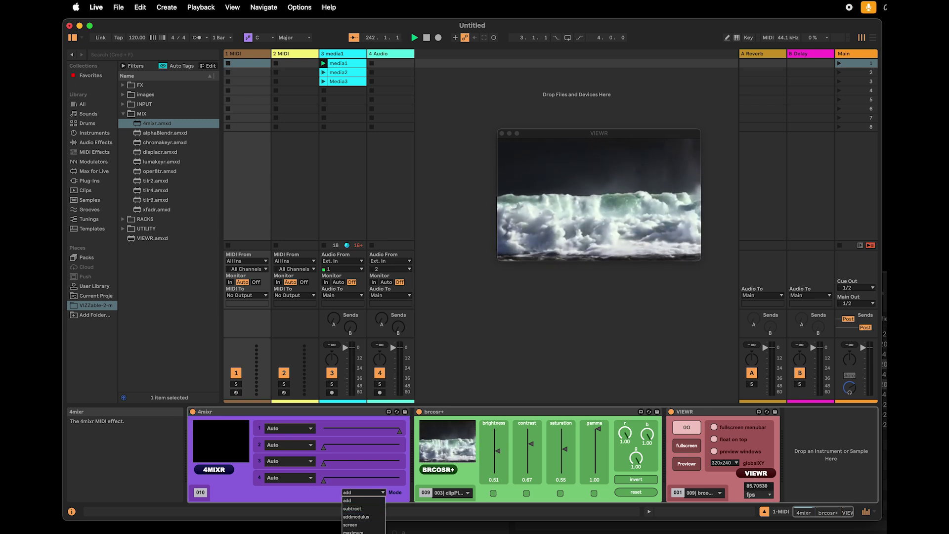
left_click(318, 517)
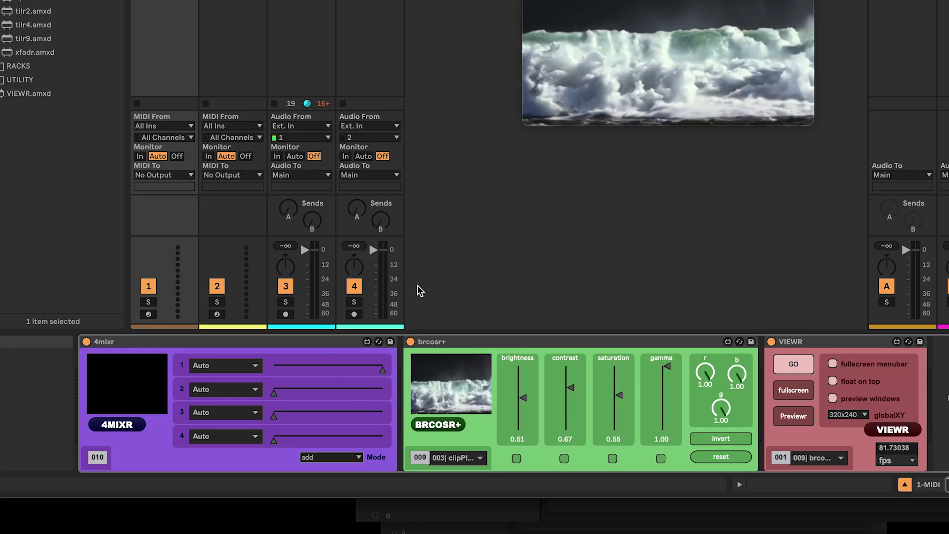
left_click(240, 365)
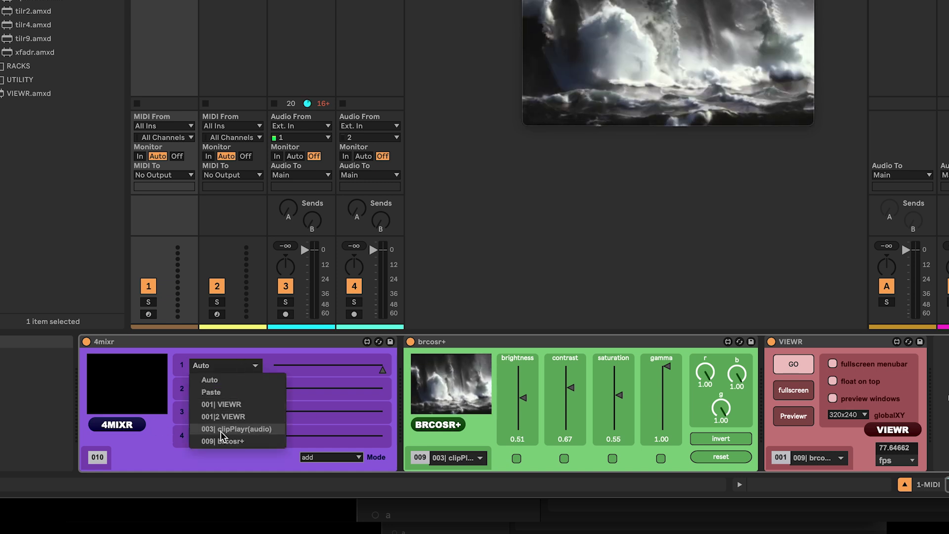
left_click(258, 429)
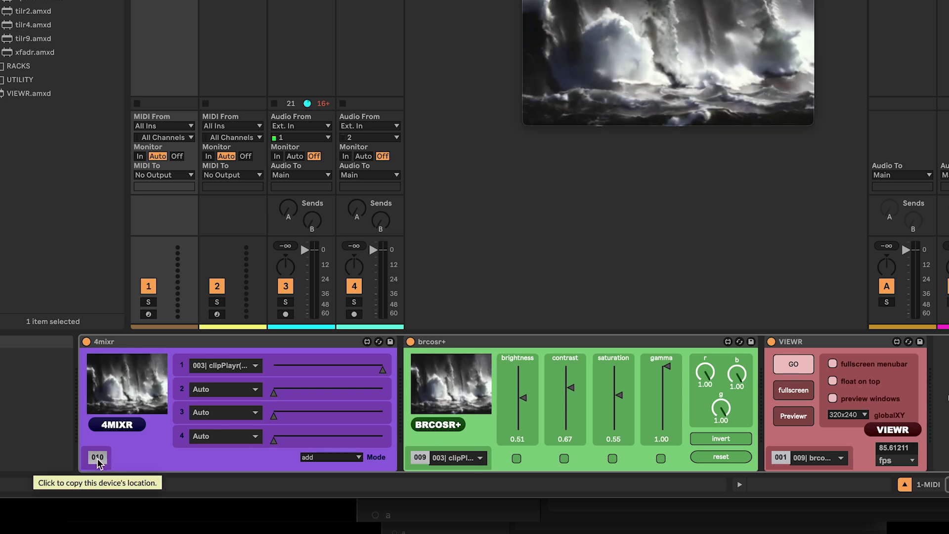
- Feed brcosr+ from the 4mixr output and lower channel 1's mix level slightly
left_click(478, 457)
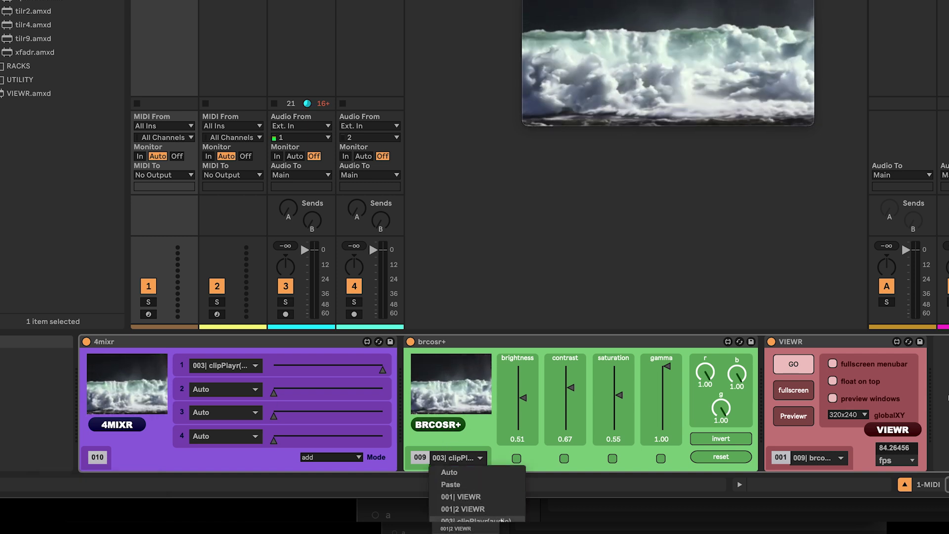
left_click(465, 521)
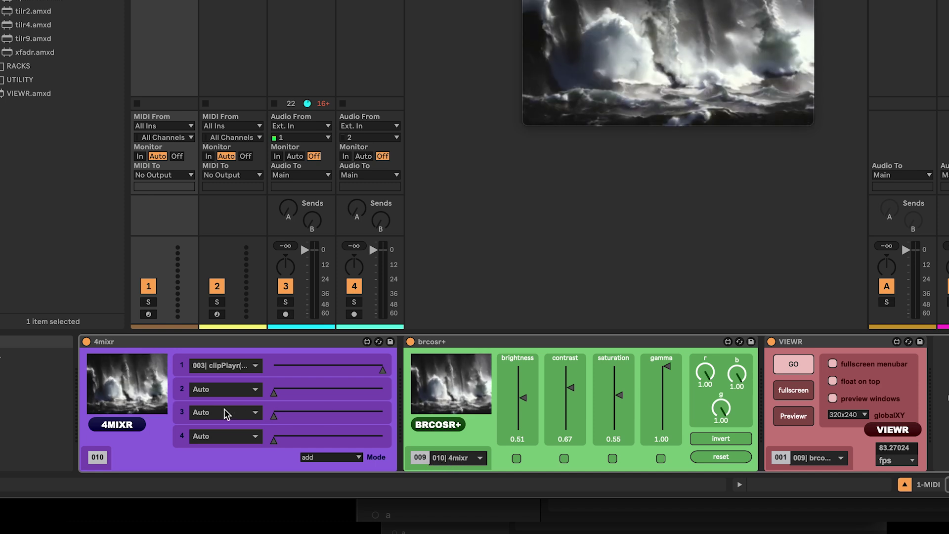
mouse_move(383, 369)
left_mouse_down()
mouse_move(274, 369)
mouse_move(384, 375)
left_mouse_up()
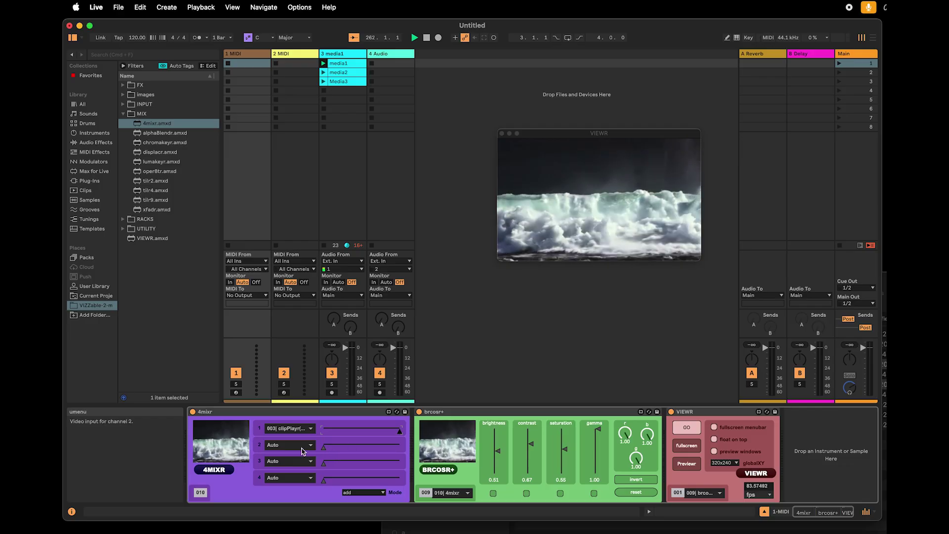
- Leave 4mixr channel 2's source on Auto and switch to Finder
left_click(299, 445)
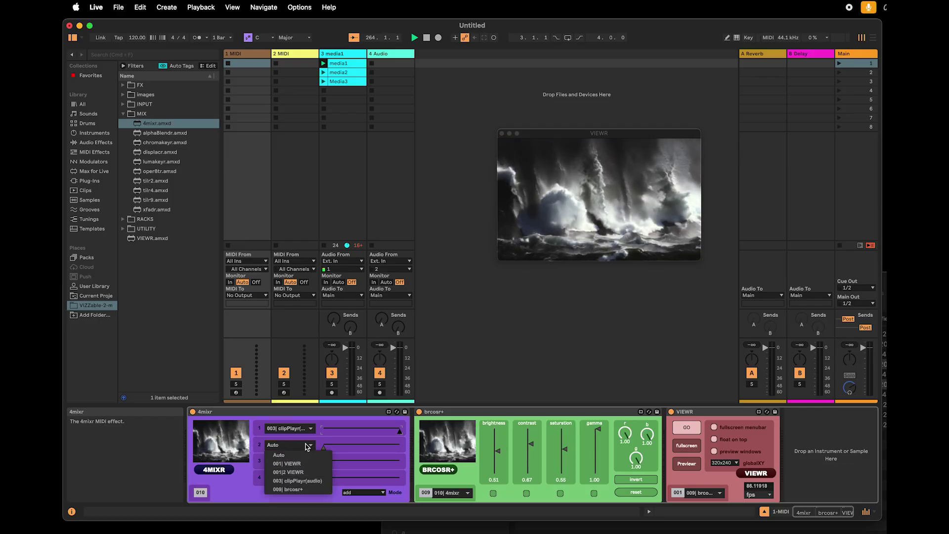
left_click(307, 446)
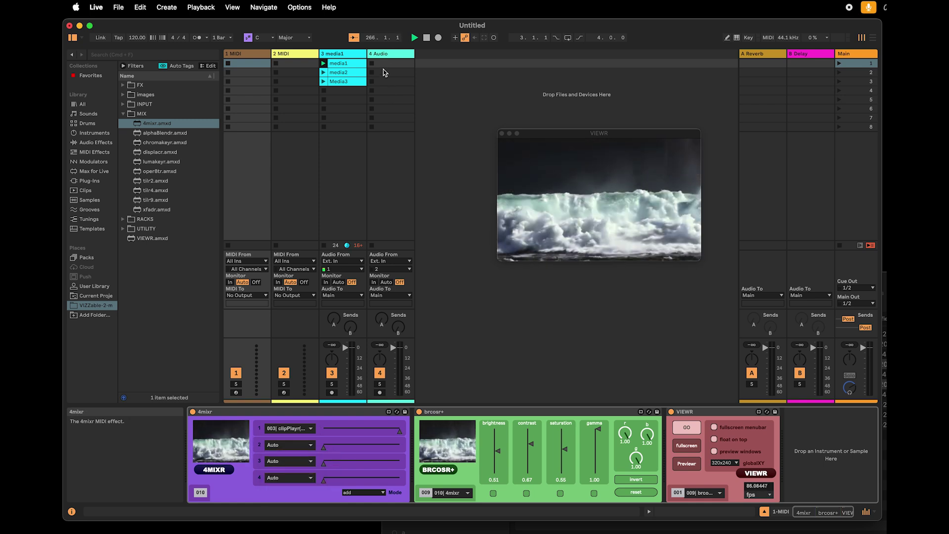
key("super+Tab")
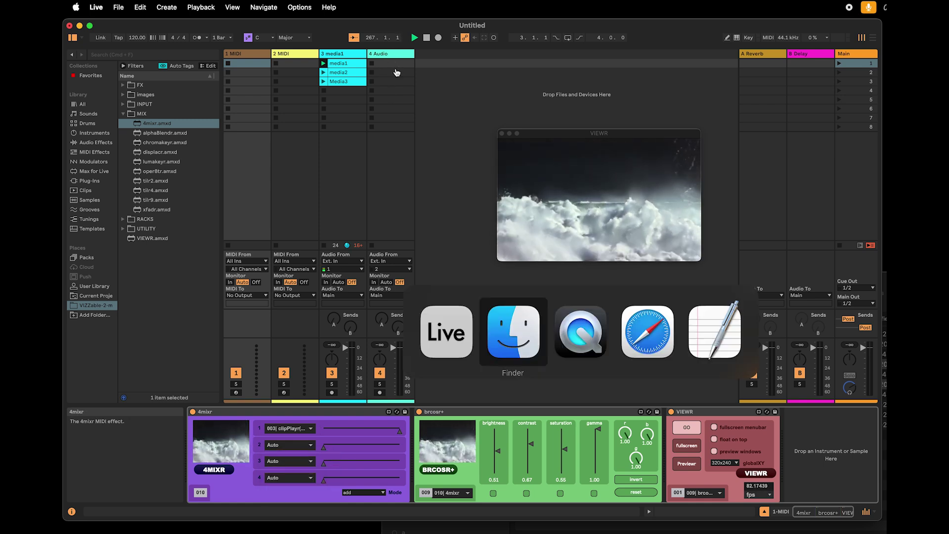
- Drop Media4, Media5 and Media6.mp4 onto track 4's clip slots, dismiss the warning, and launch Media4
left_click(564, 405)
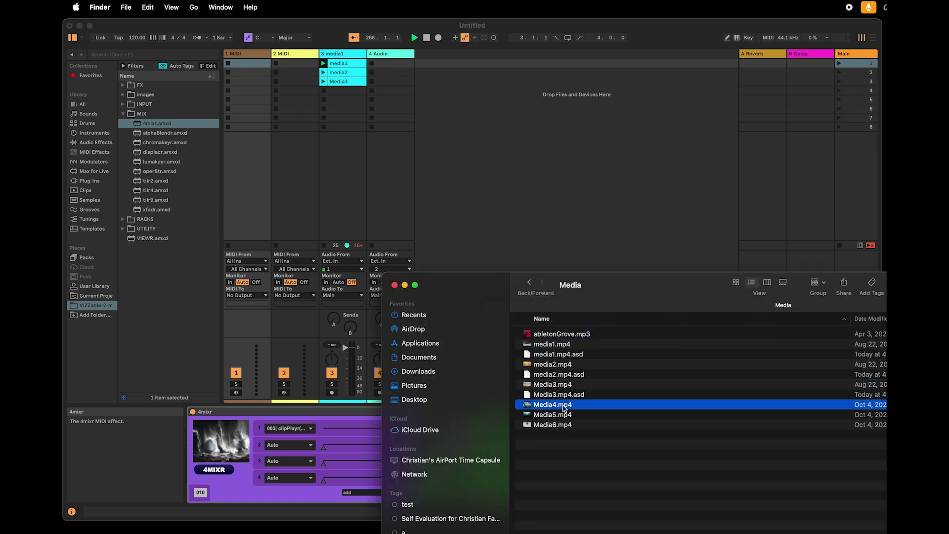
left_click(562, 427, "shift")
left_click_drag(543, 405, 400, 65)
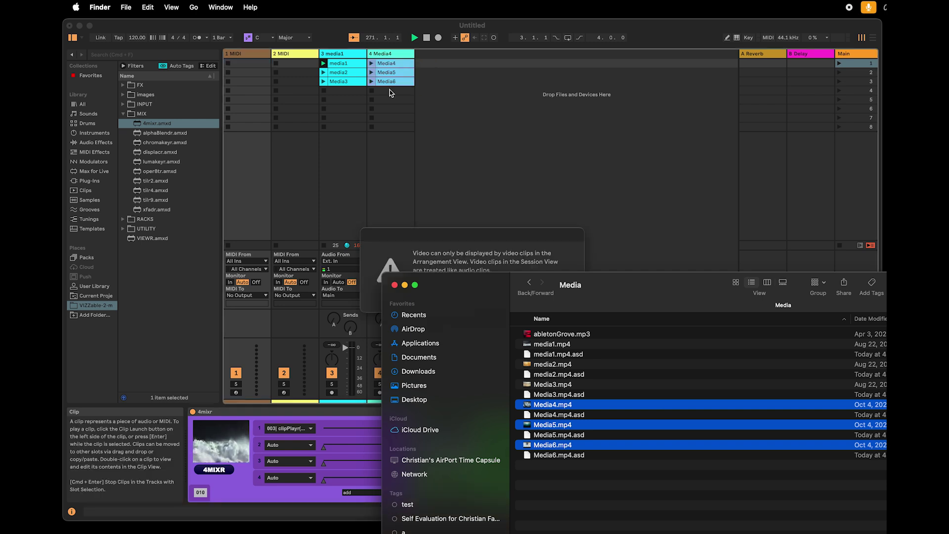
left_click(535, 267)
left_click(546, 303)
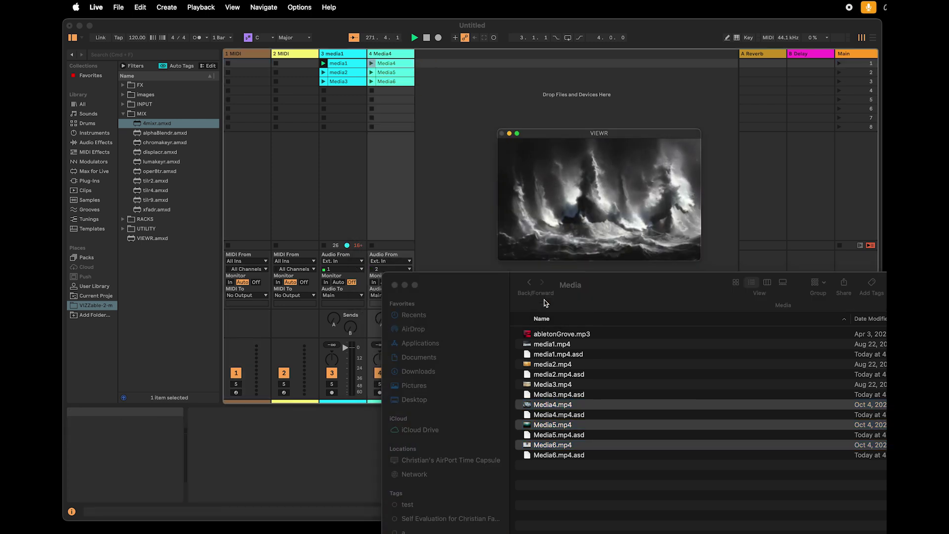
left_click(431, 195)
left_click(371, 64)
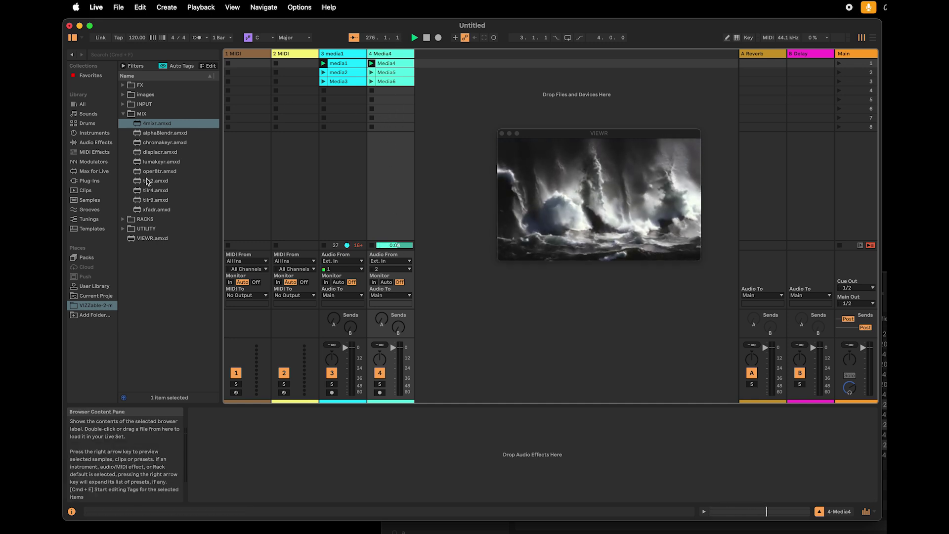
- Add clipPlayr(audio) from the INPUT folder to track 4, relaunch Media4, and show track 1's devices
left_click(122, 104)
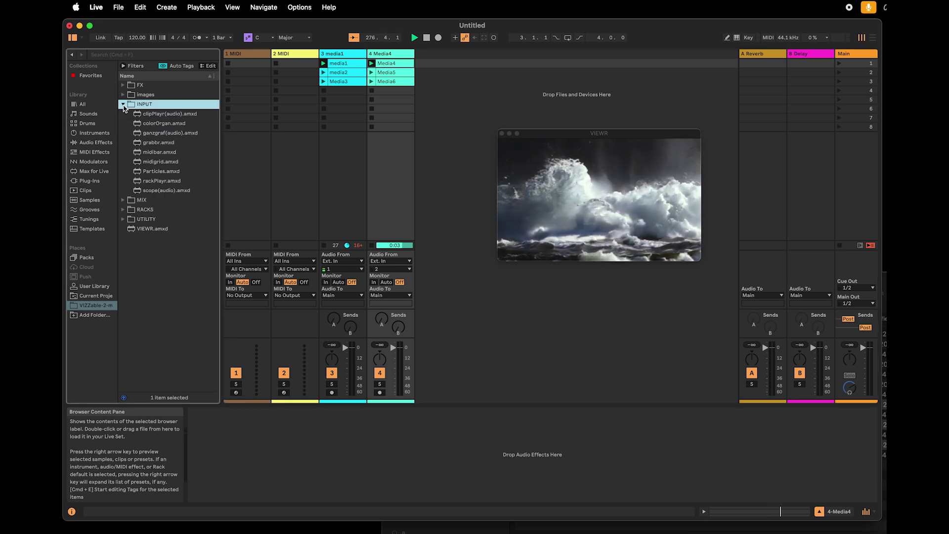
left_click(162, 115)
left_click_drag(162, 115, 393, 158)
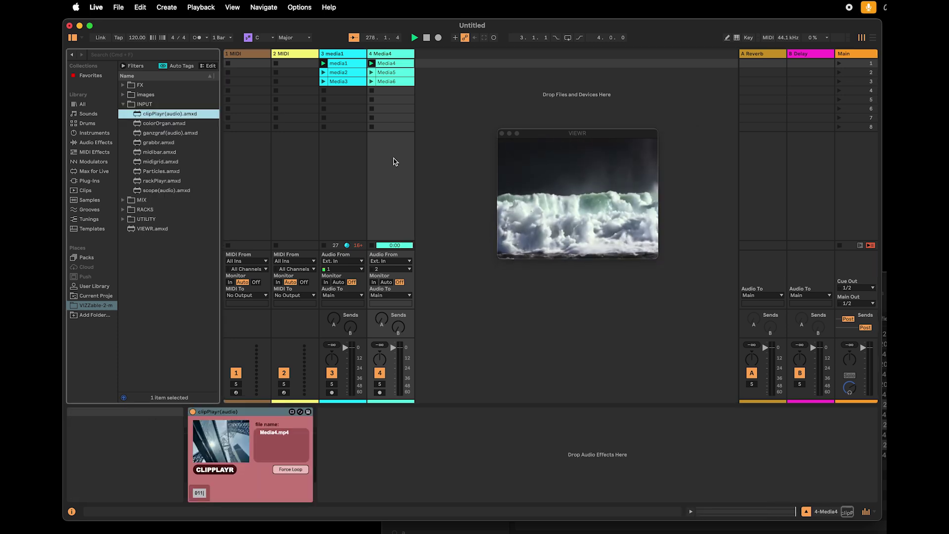
left_click(371, 64)
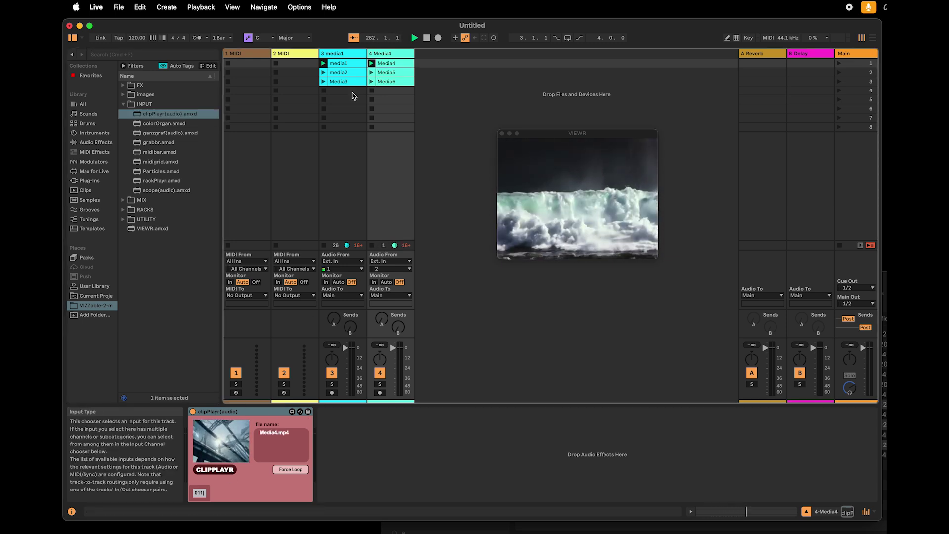
left_click(265, 155)
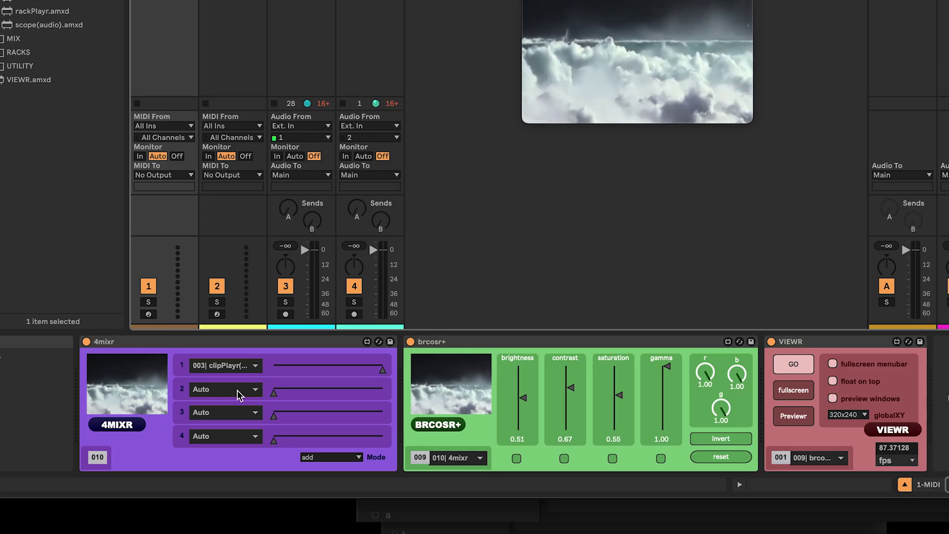
- Set 4mixr channel 2 to clipPlayr(audio) and rename track 4's clipPlayr to video2
left_click(299, 446)
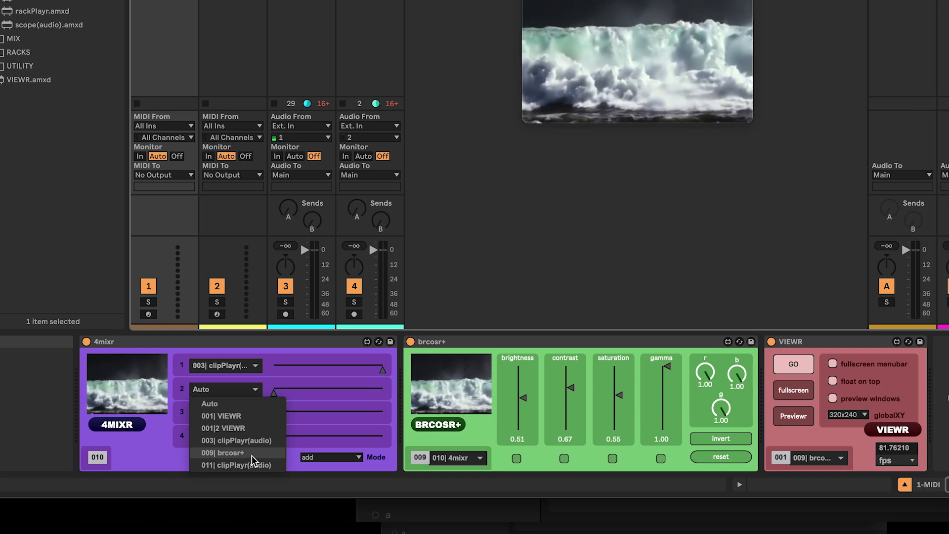
left_click(261, 467)
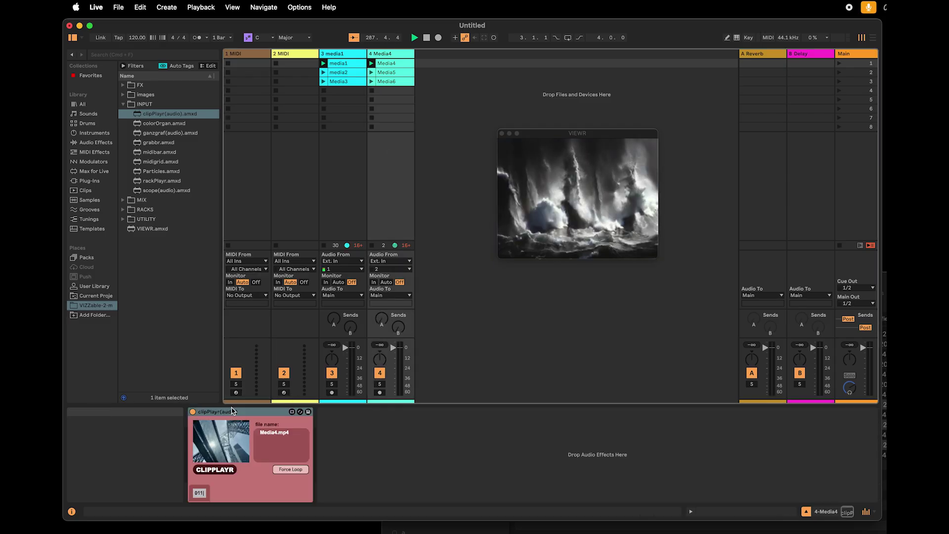
left_click(249, 421)
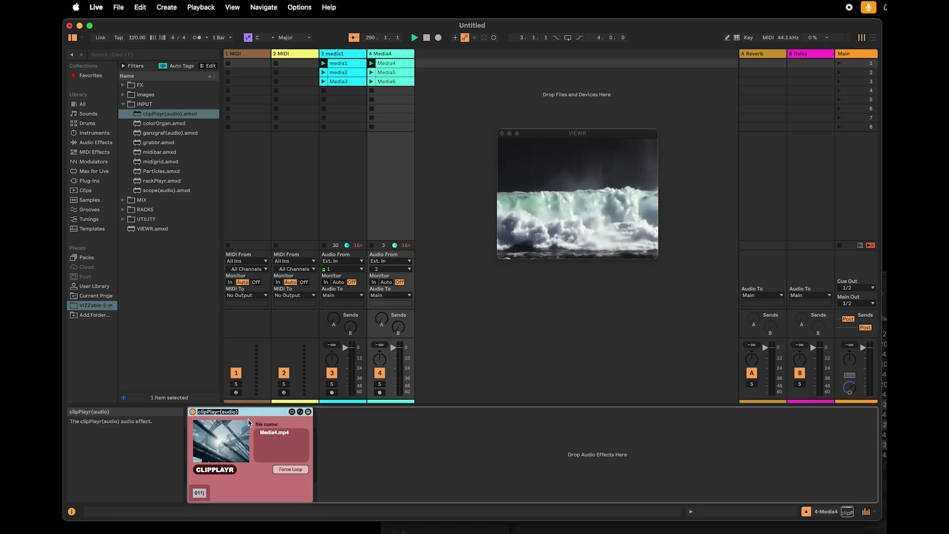
type("vid")
key("Return")
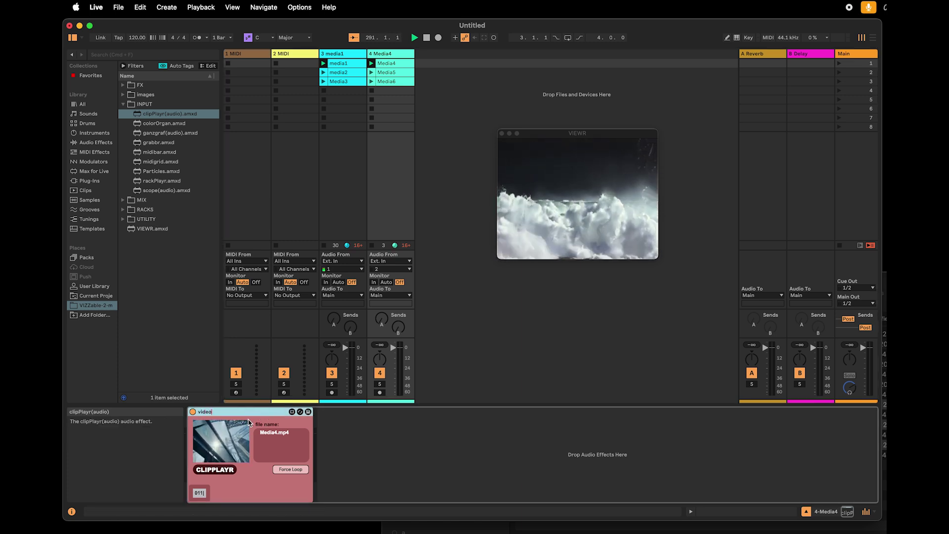
type("eo2")
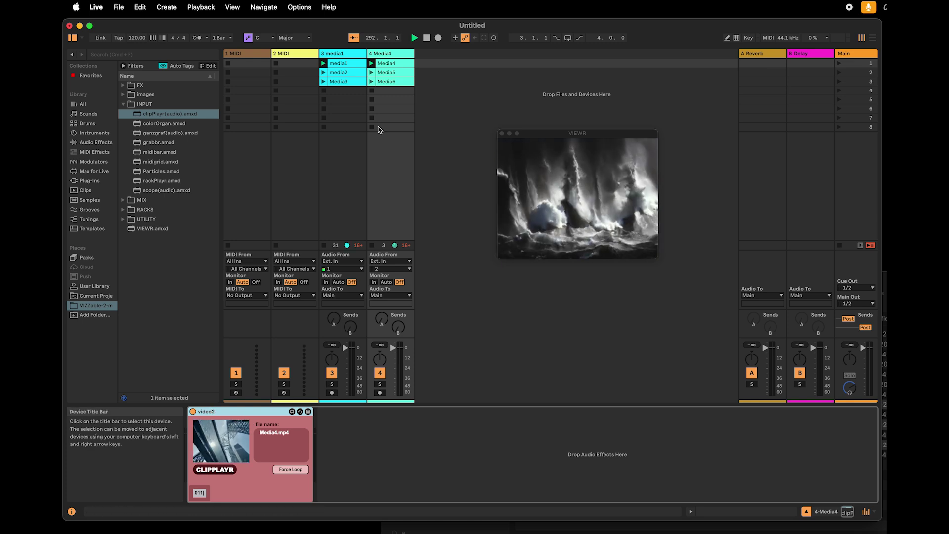
- Rename track 3's clipPlayr to Video 1 and return to track 1's video devices
left_click(349, 144)
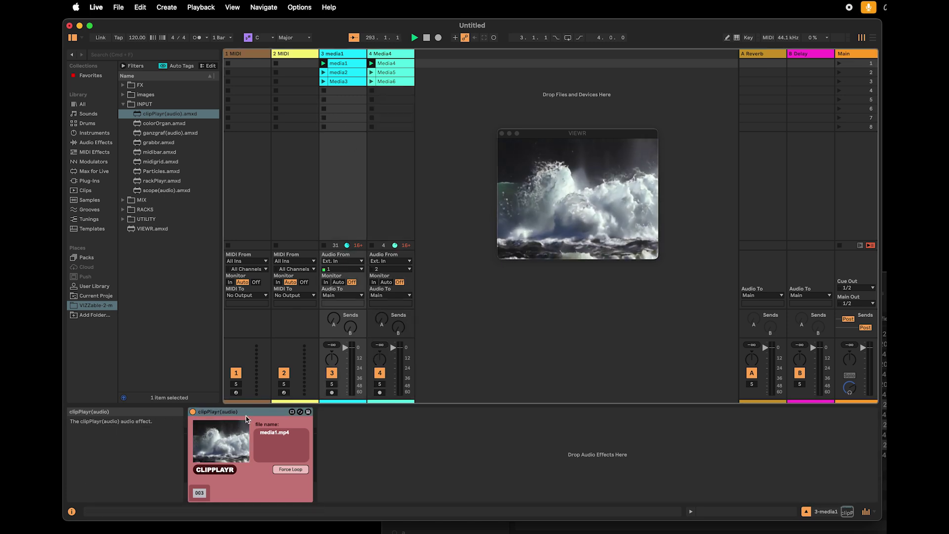
left_click(273, 425)
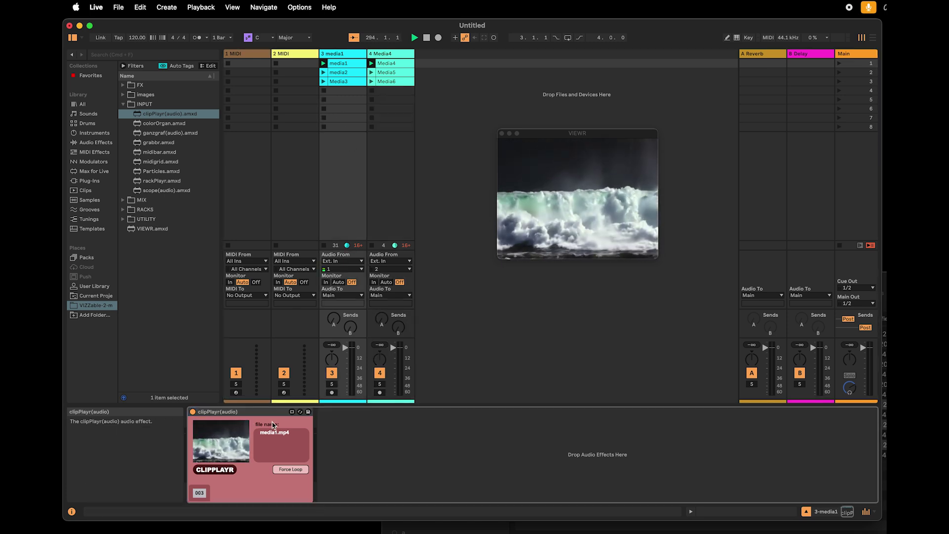
left_click(267, 419)
type("V")
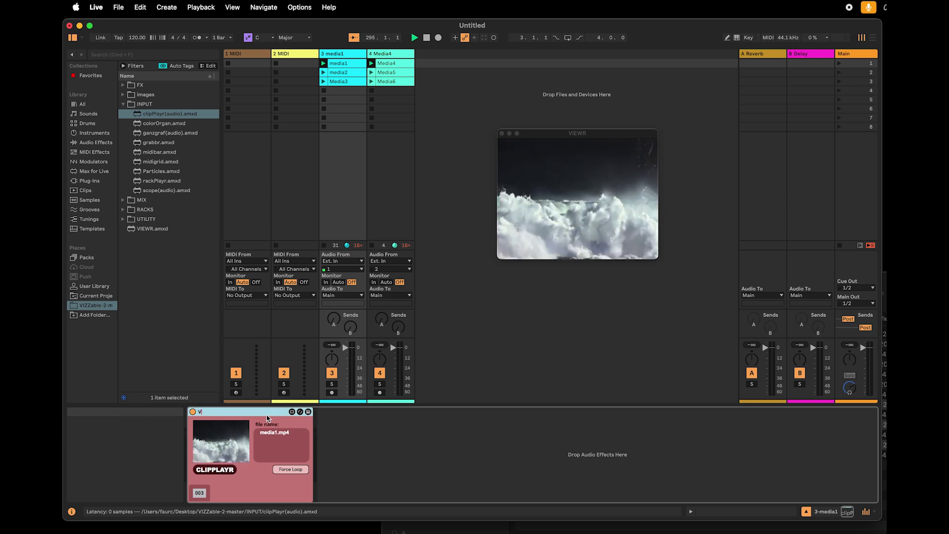
type("ideo 1")
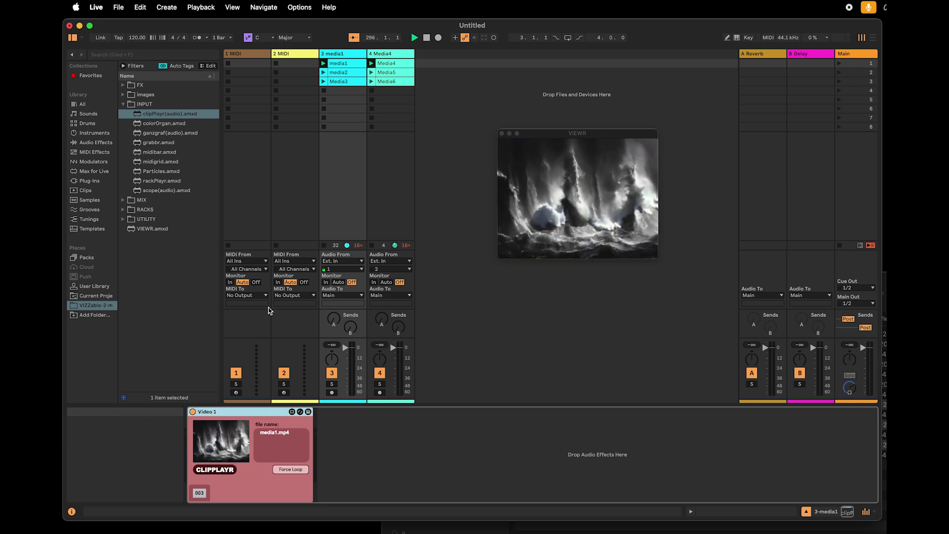
left_click(239, 192)
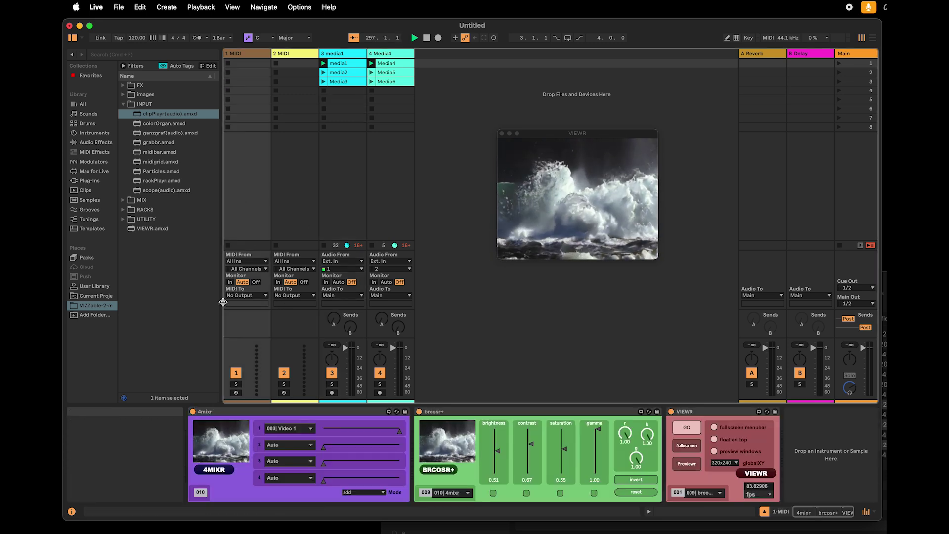
- Keep 4mixr channel 1 on Video 1 and set channel 2 to video2 at about half opacity
left_click(287, 428)
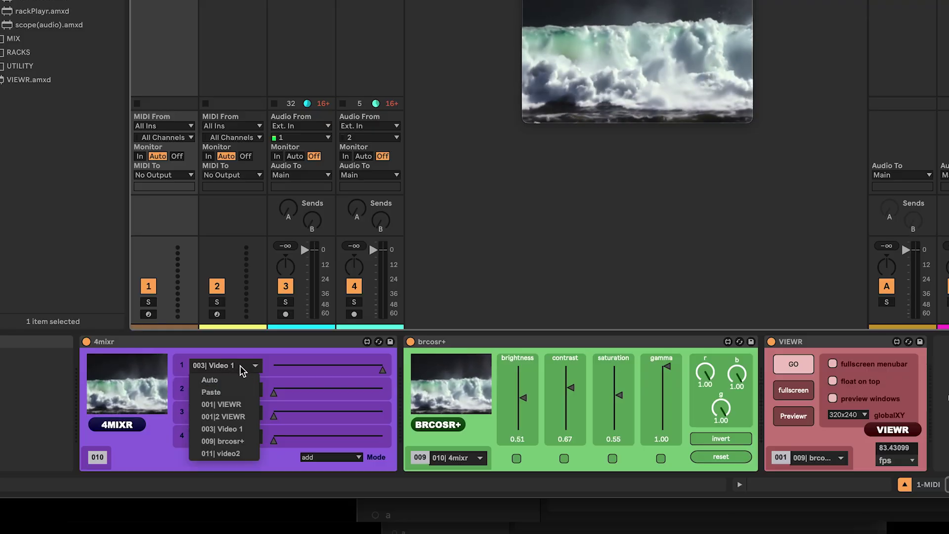
left_click(260, 373)
left_click(240, 389)
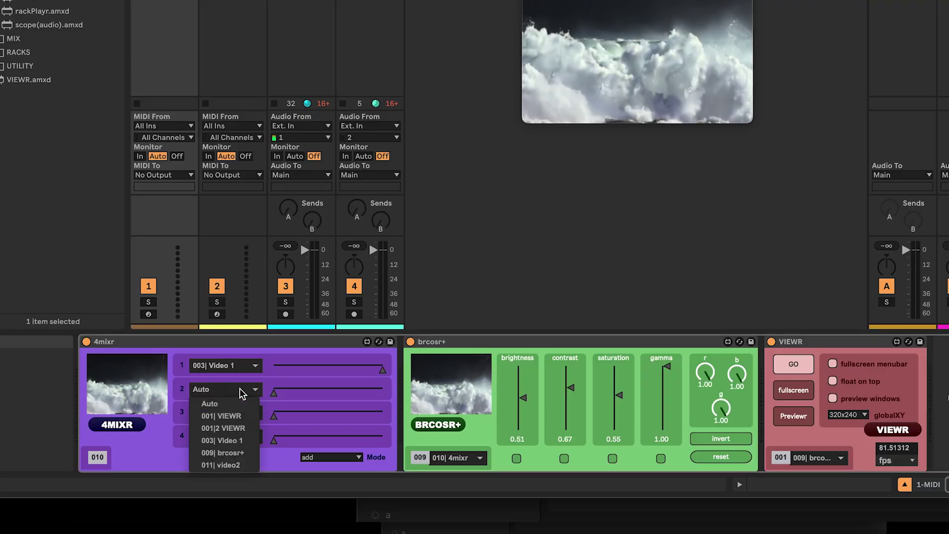
left_click(236, 467)
left_click_drag(274, 391, 339, 391)
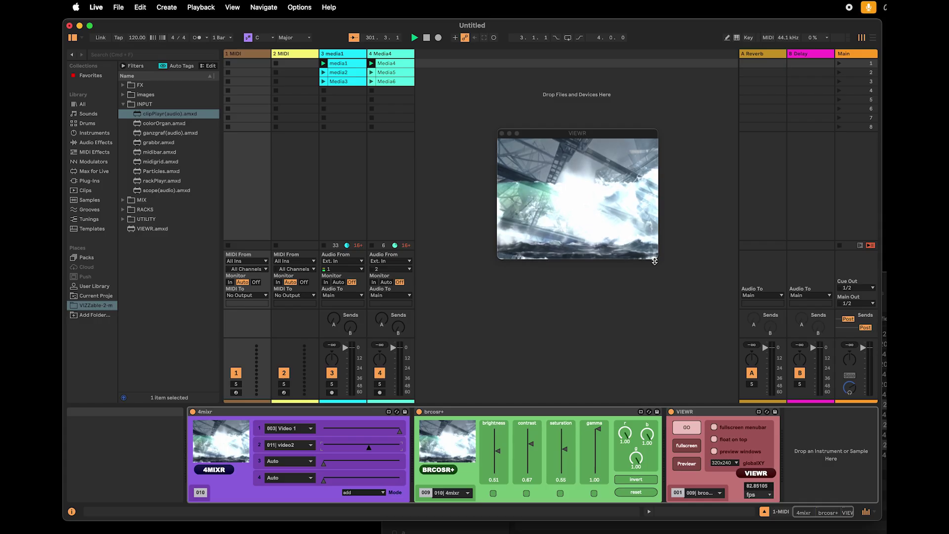
- Set VIEWR's output size to 720x480 and fade channel 1 out of the mix
left_click(729, 463)
left_click(722, 487)
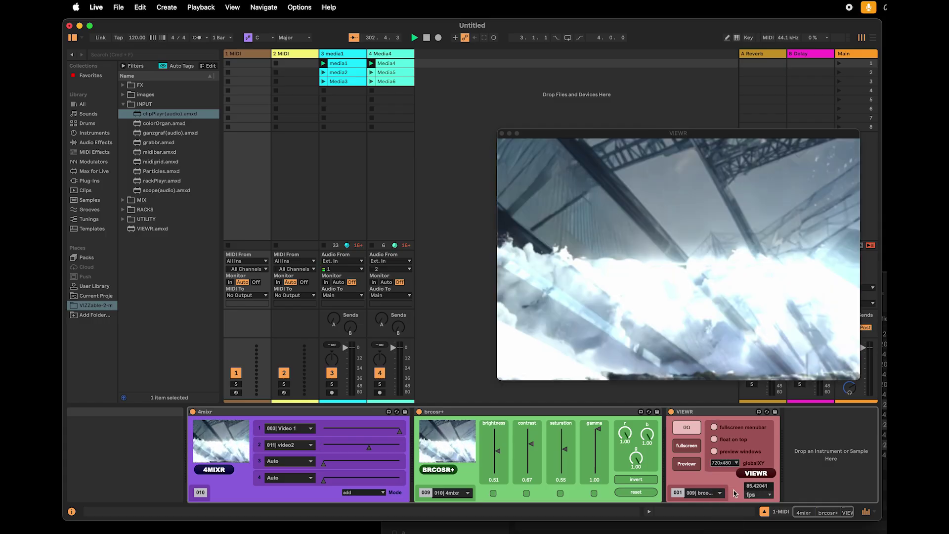
left_click_drag(361, 426, 400, 430)
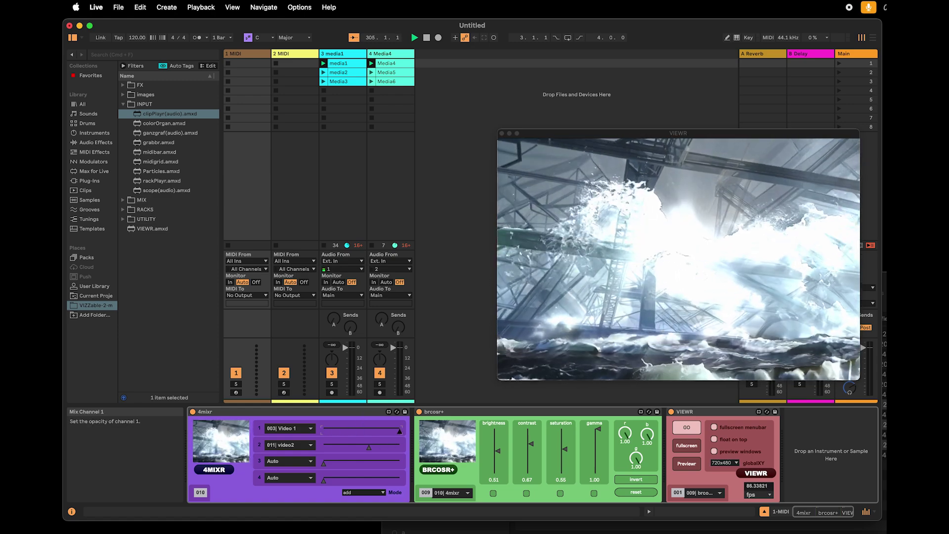
- Try the 4mixr blend modes subtract, addmodulus, screen and maximum, ending on over
left_click(374, 493)
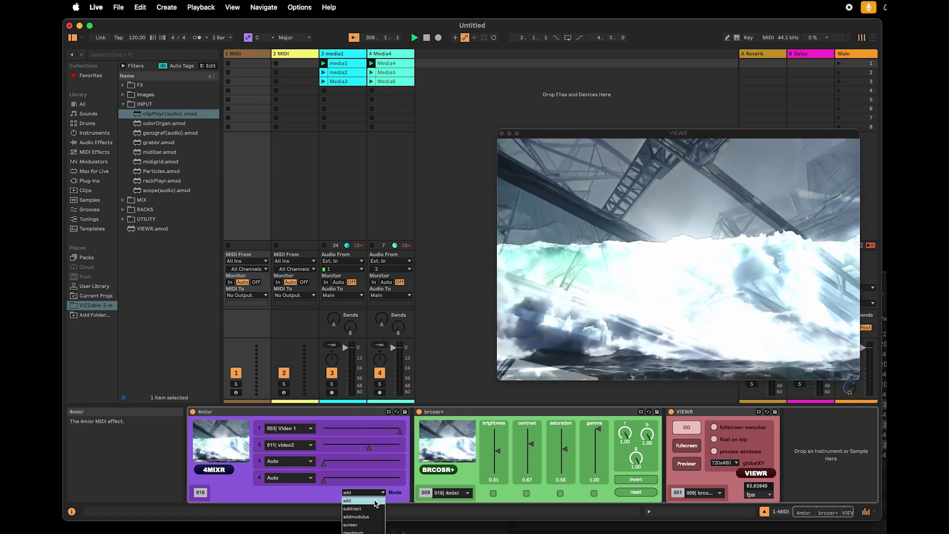
left_click(376, 508)
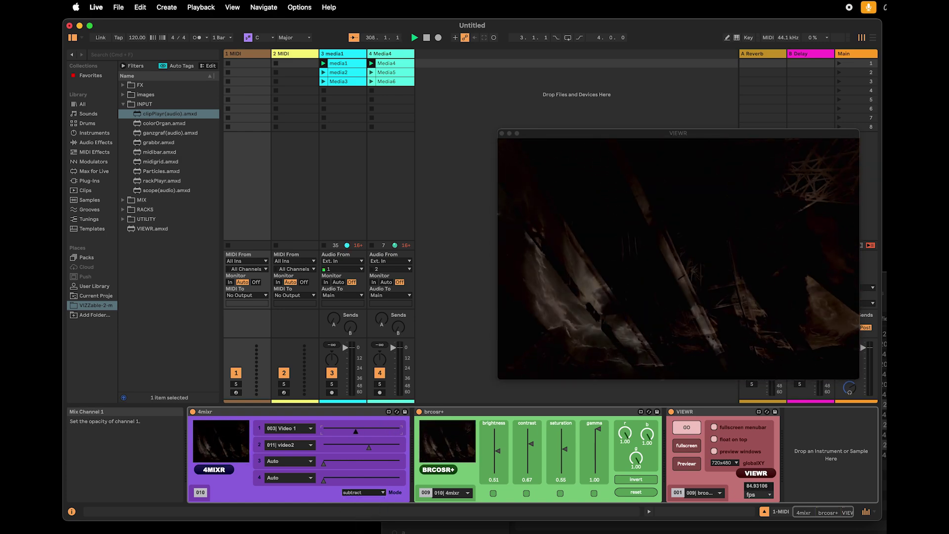
left_click(370, 493)
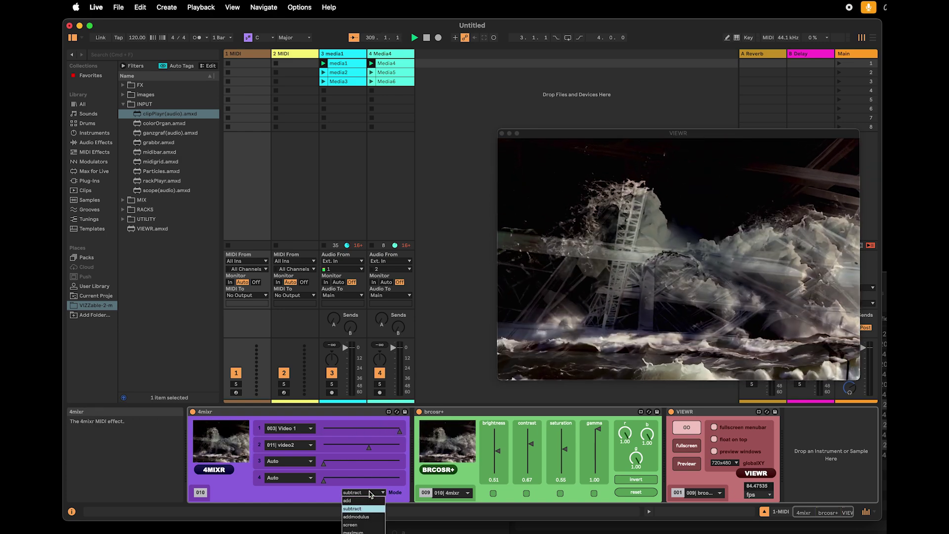
left_click(368, 517)
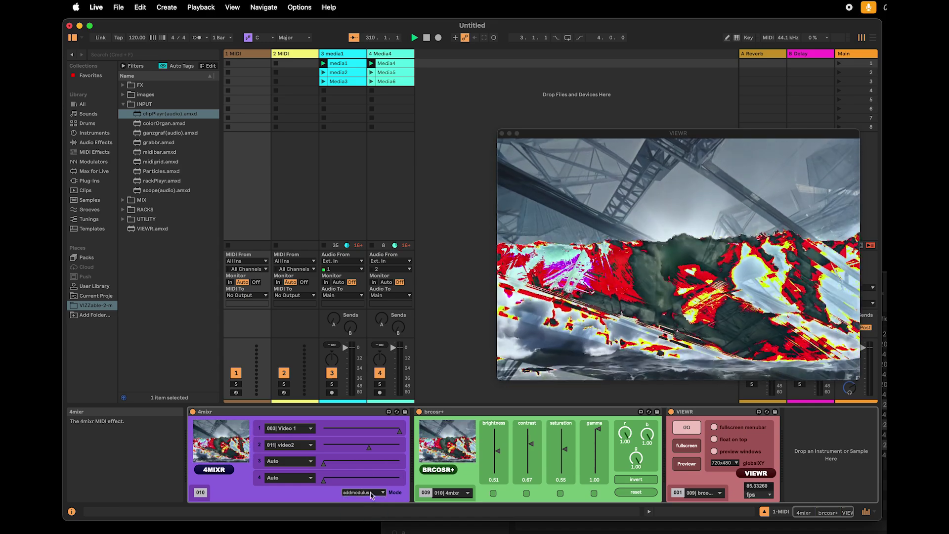
left_click(373, 493)
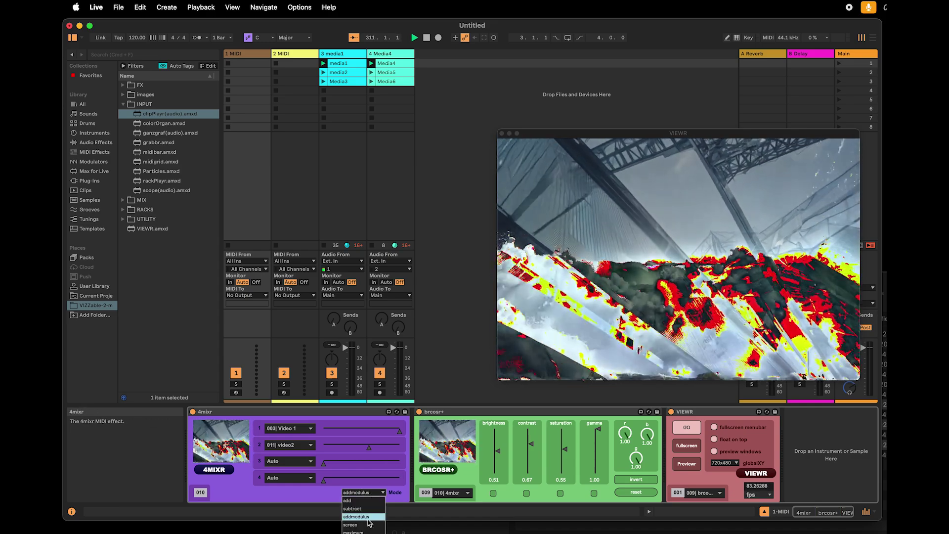
left_click(368, 524)
left_click(377, 492)
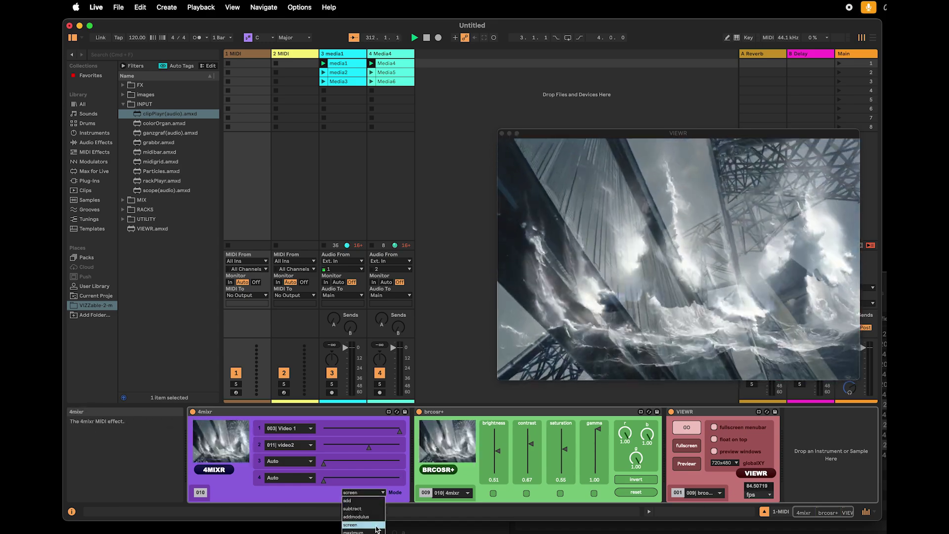
left_click(369, 532)
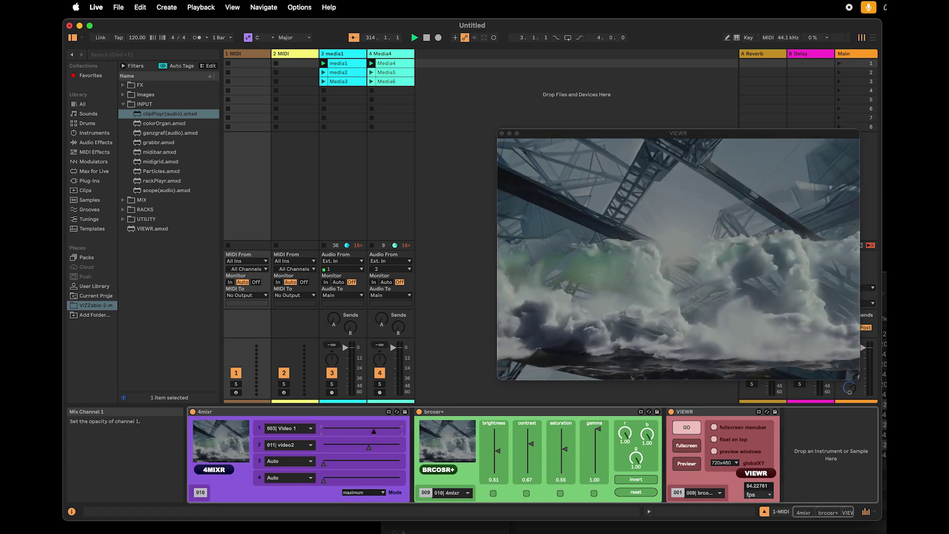
left_click(380, 493)
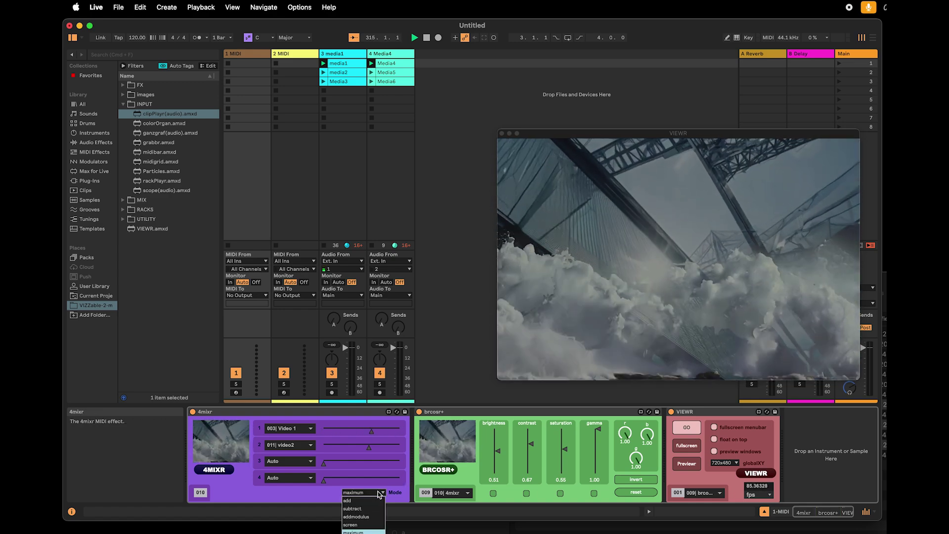
left_click(364, 532)
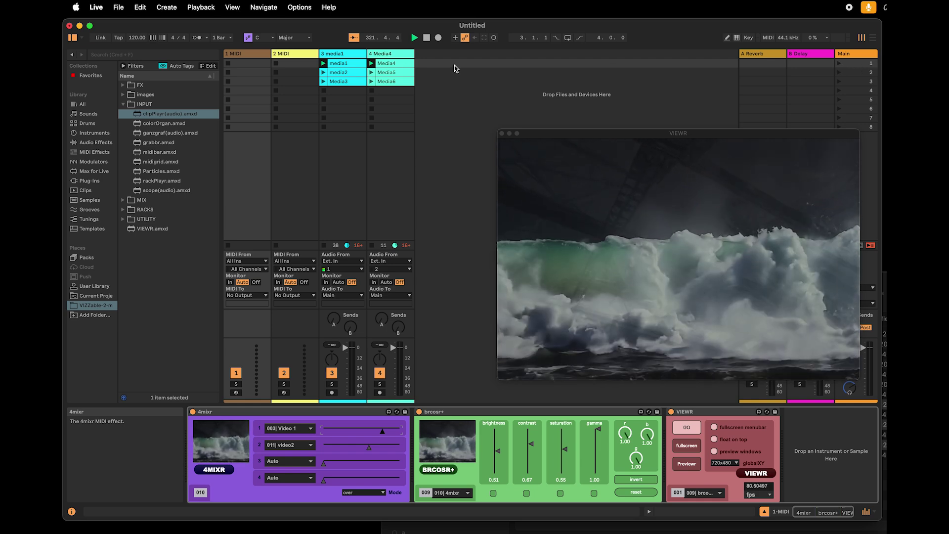
- Launch the second row of clips and lower 4mixr channel 1's opacity
left_click(462, 97)
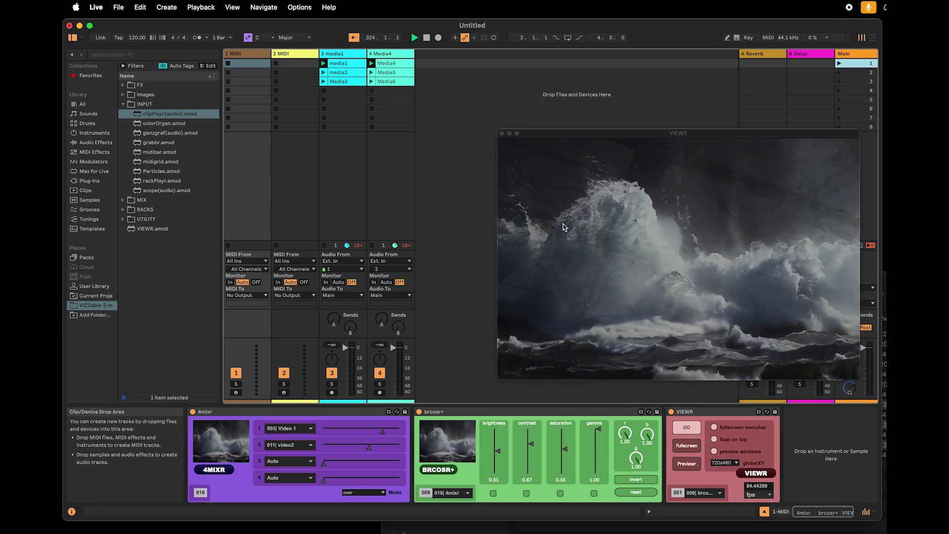
left_click(410, 74)
key("Return")
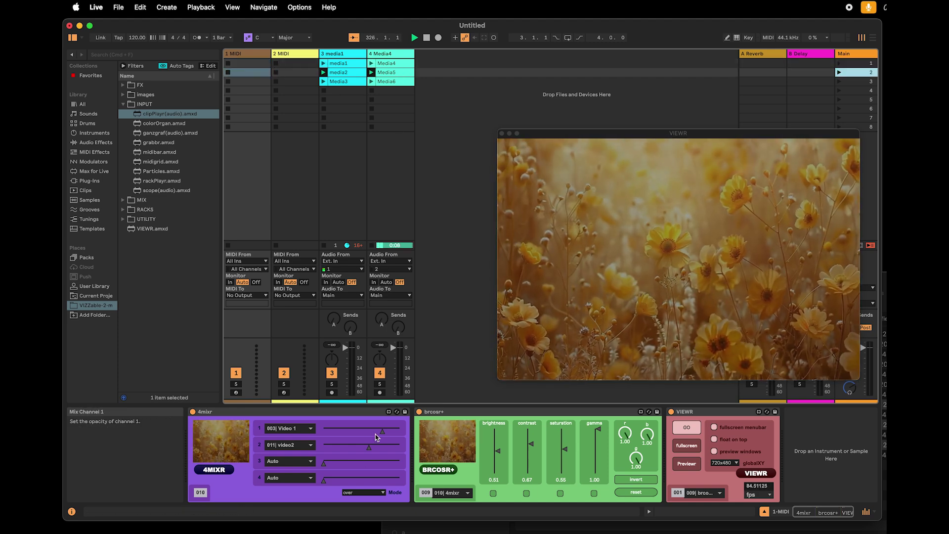
mouse_move(381, 430)
left_mouse_down()
mouse_move(329, 430)
mouse_move(388, 431)
mouse_move(328, 430)
mouse_move(367, 430)
left_mouse_up()
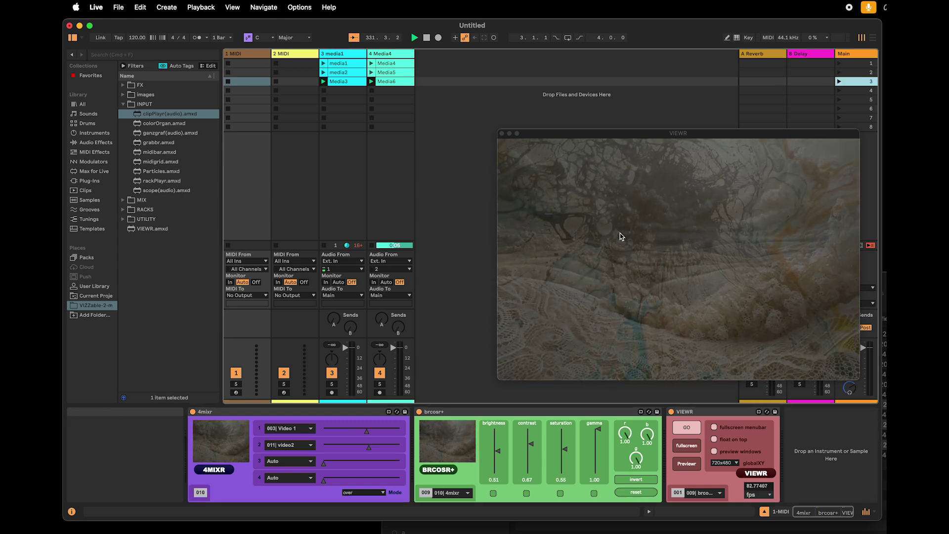
- Reposition the VIEWR video window higher on screen and clear the clip slot selection
left_click_drag(615, 138, 584, 98)
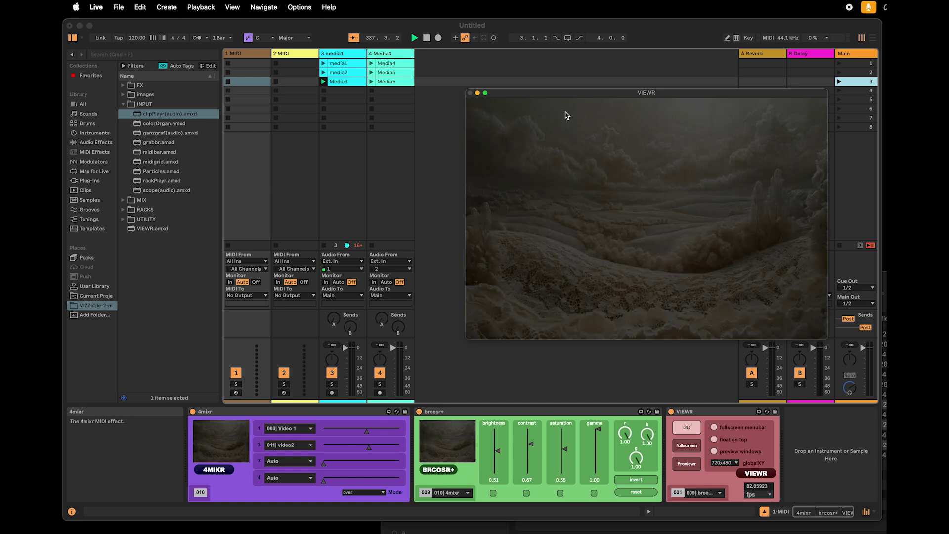
left_click_drag(557, 94, 602, 87)
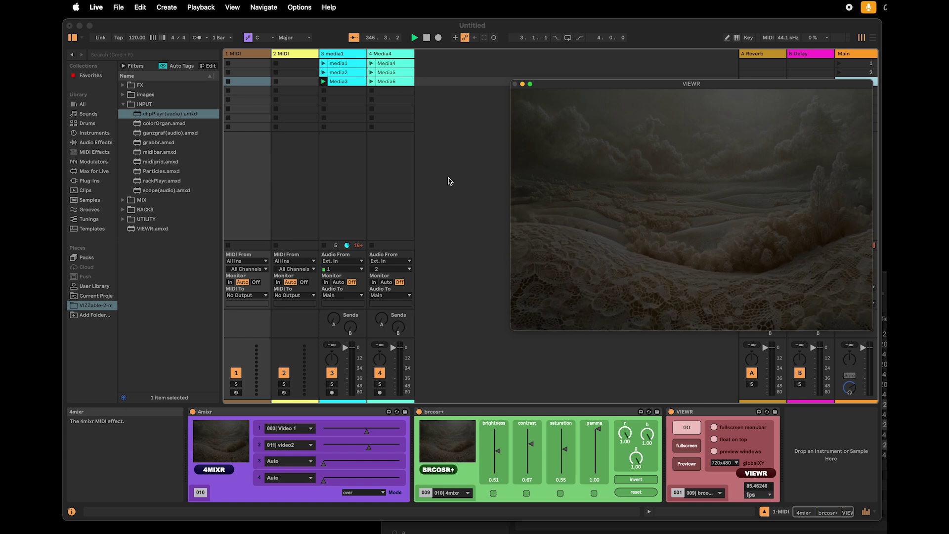
left_click(441, 119)
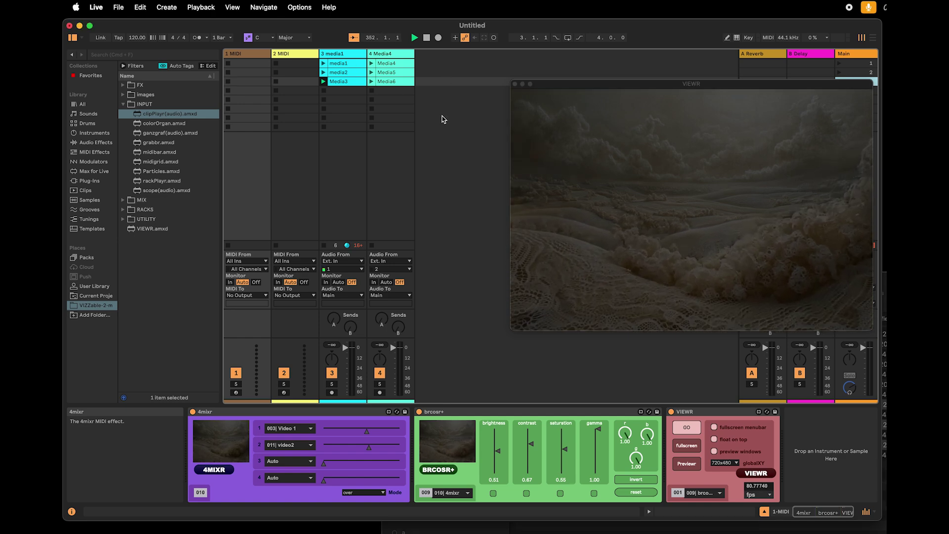
- Insert a new audio track and drop abletonGrove.mp3 from Finder into its clip slot
right_click(448, 119)
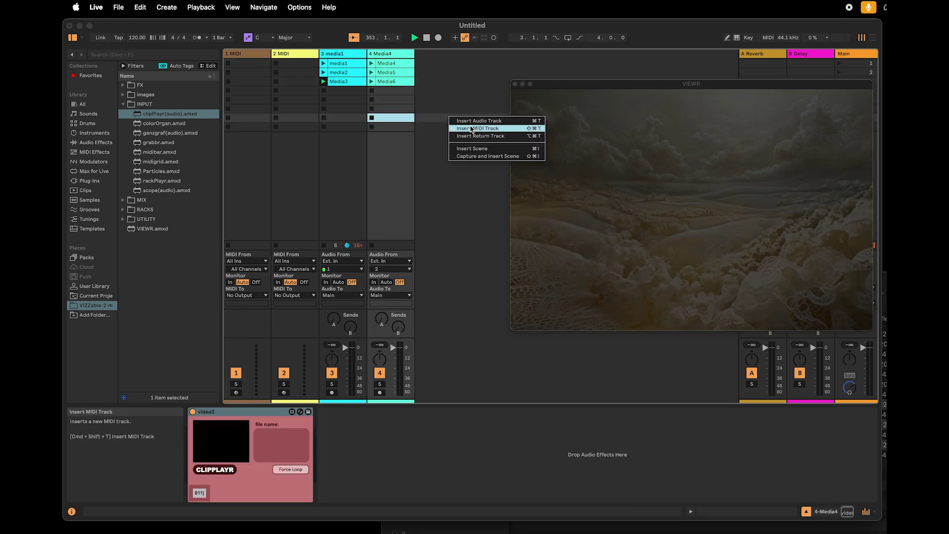
left_click(462, 121)
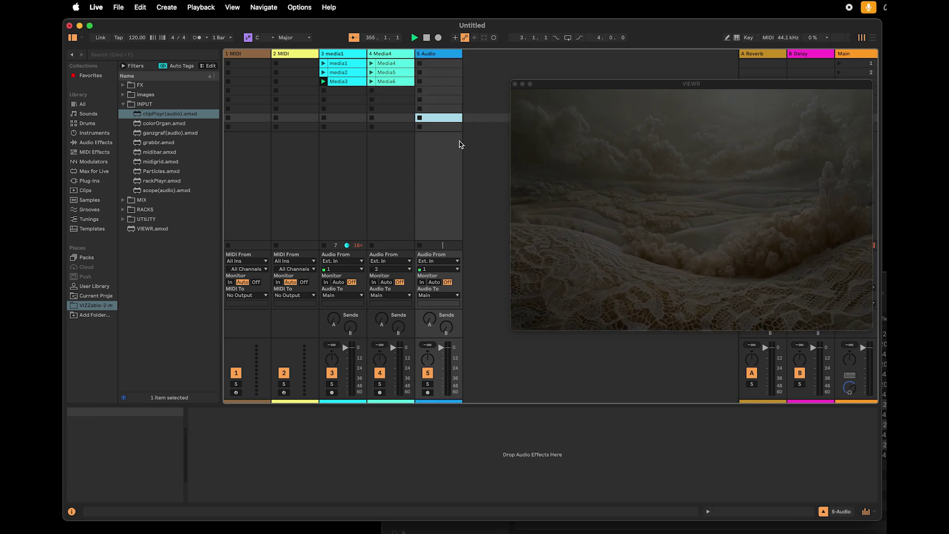
key("super+Tab")
left_click(560, 335)
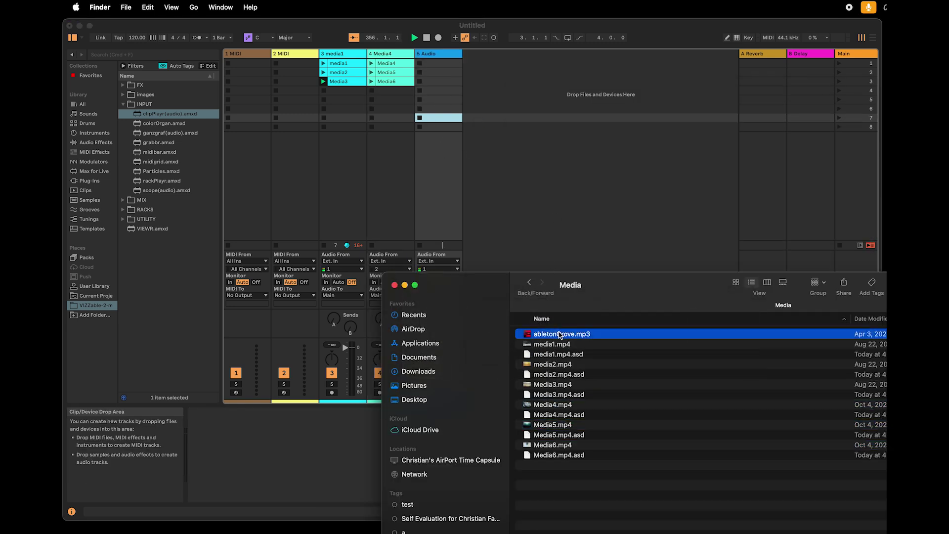
left_click_drag(485, 266, 427, 122)
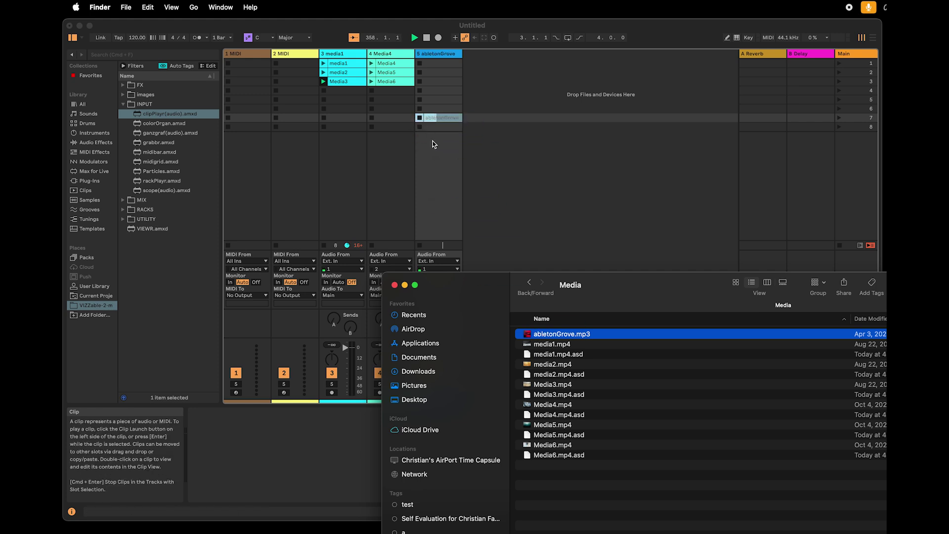
left_click(440, 119)
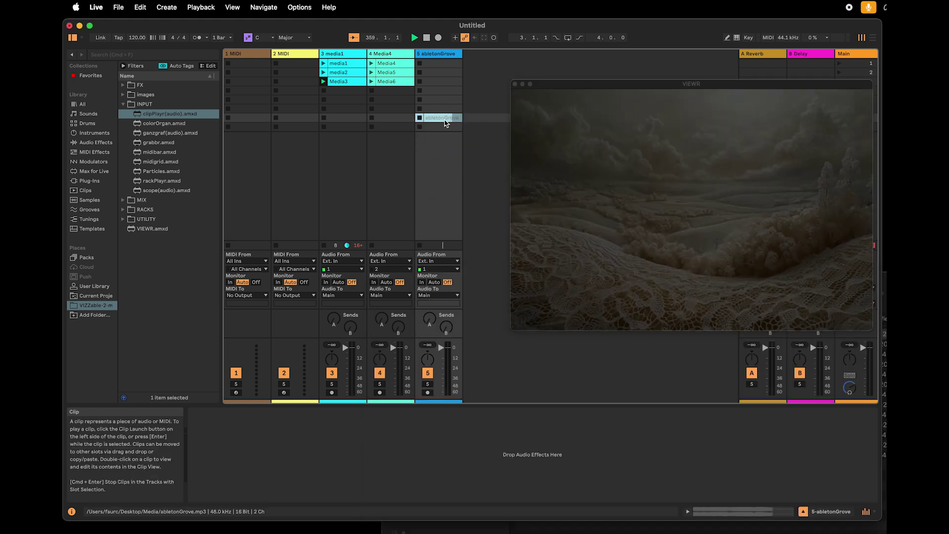
- Play the abletonGrove clip briefly, stop playback, and select an empty slot on its track
left_click(420, 118)
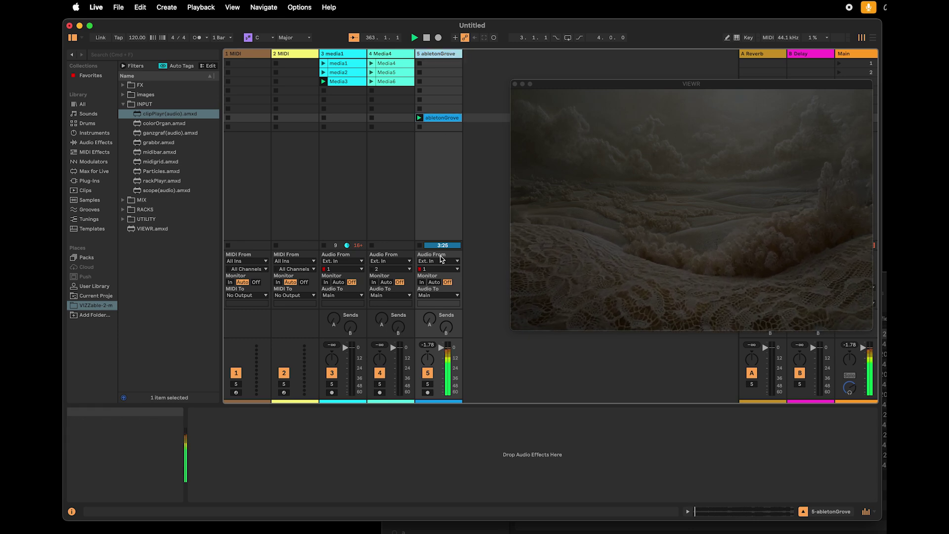
left_click(426, 38)
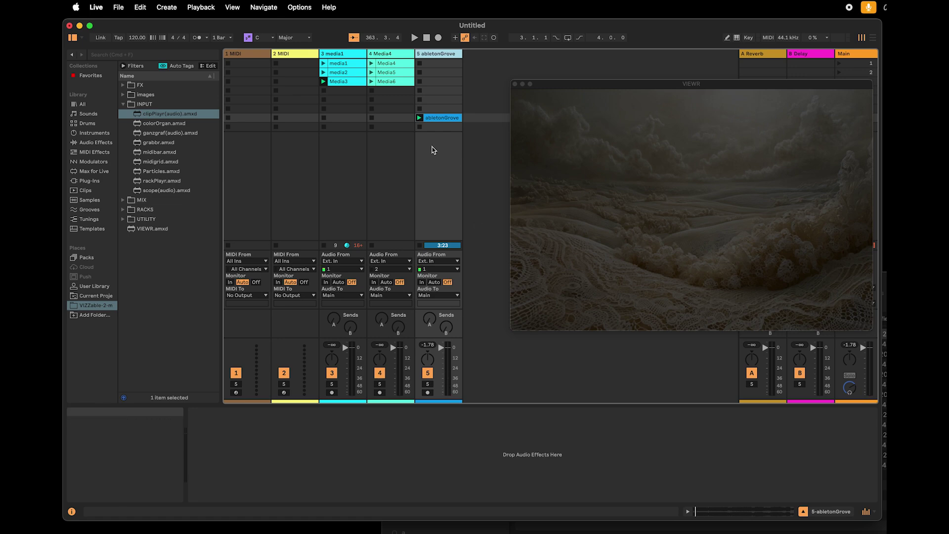
left_click(445, 127)
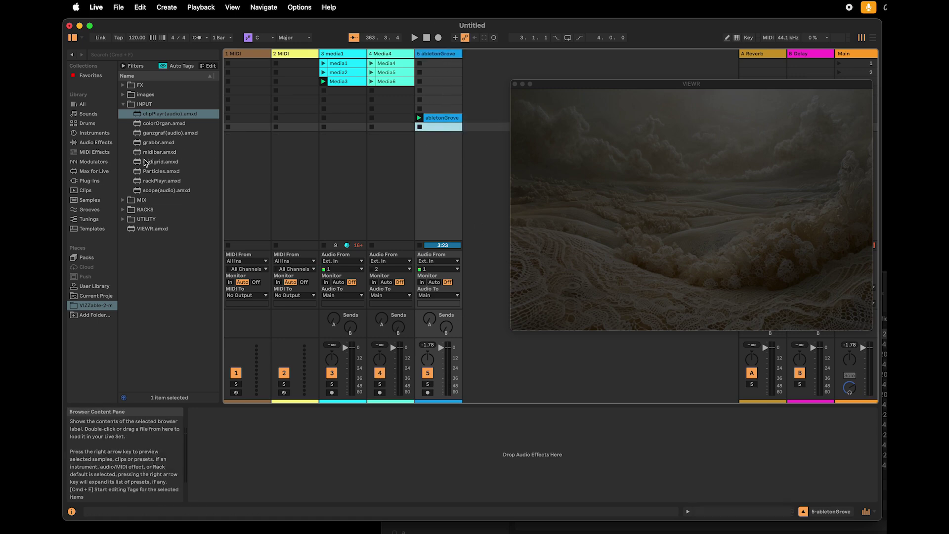
- Drop Max for Live's Envelope Follower onto the abletonGrove track and toggle the system mute
left_click(95, 171)
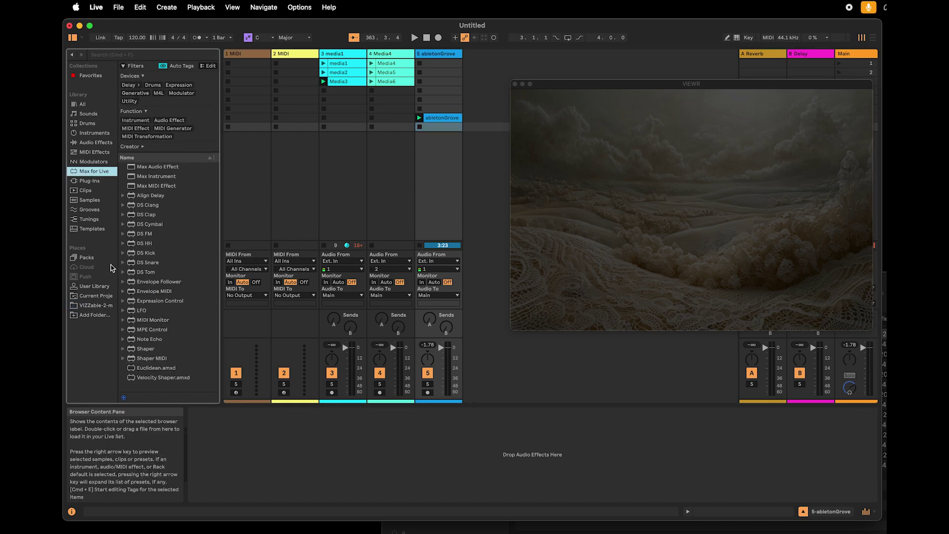
left_click(159, 281)
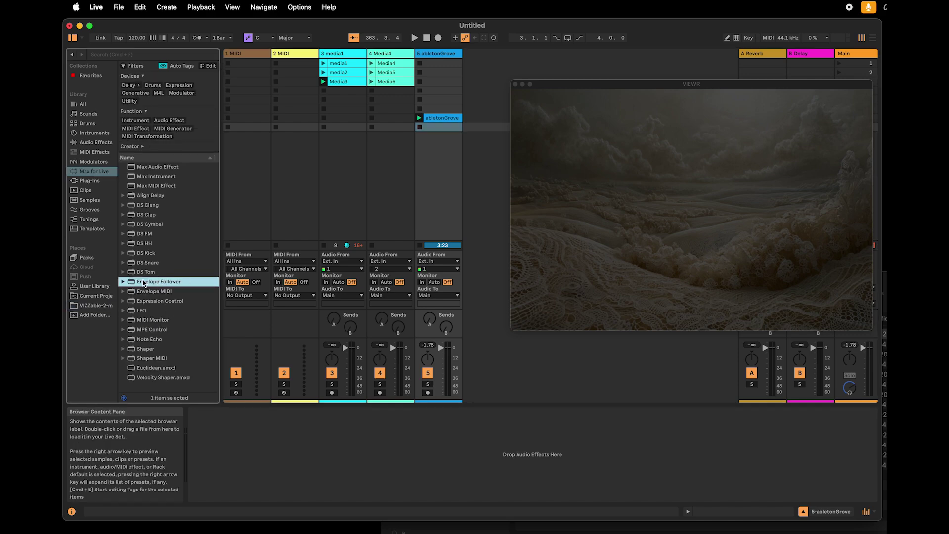
left_click_drag(237, 436, 268, 455)
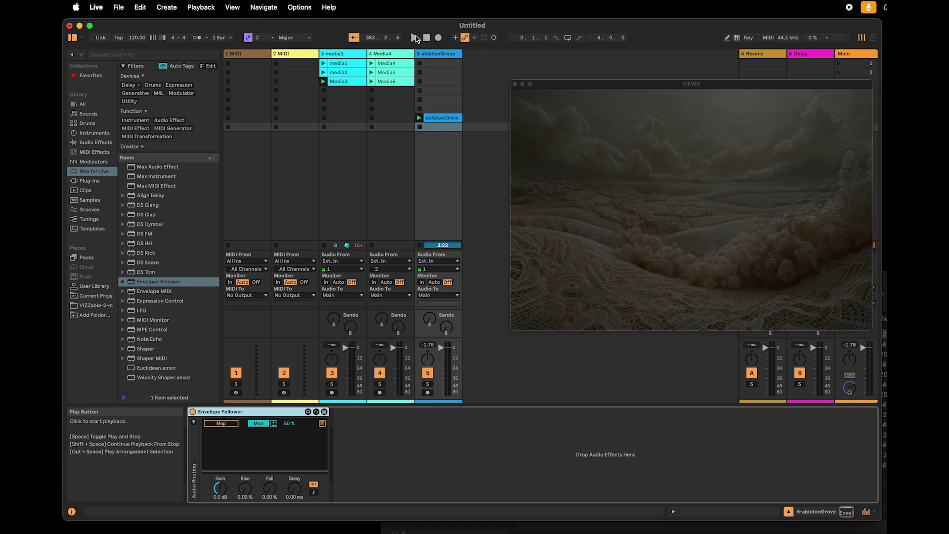
key("XF86AudioMute")
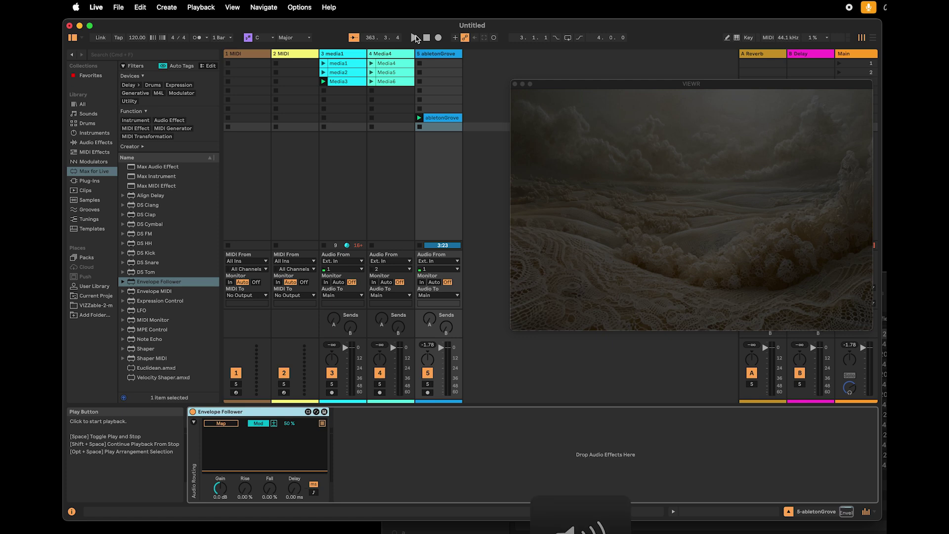
- Start playback, preview the Envelope Follower's mapping slots, and lower the mp3 track's volume
left_click(415, 38)
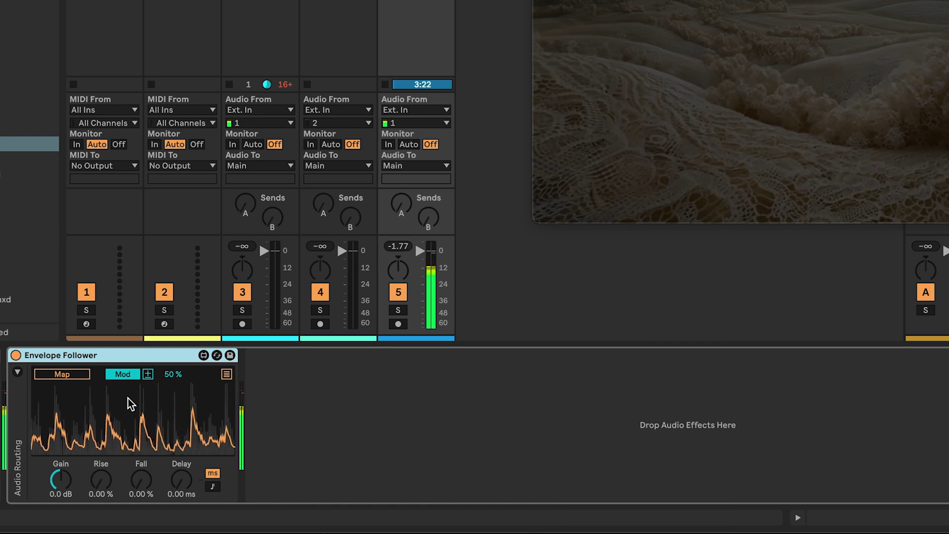
left_click(73, 374)
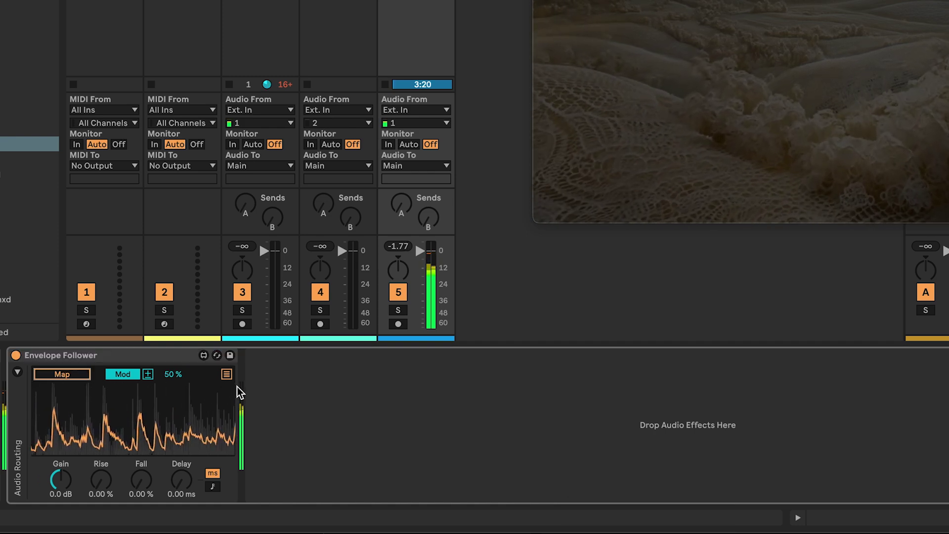
left_click(226, 374)
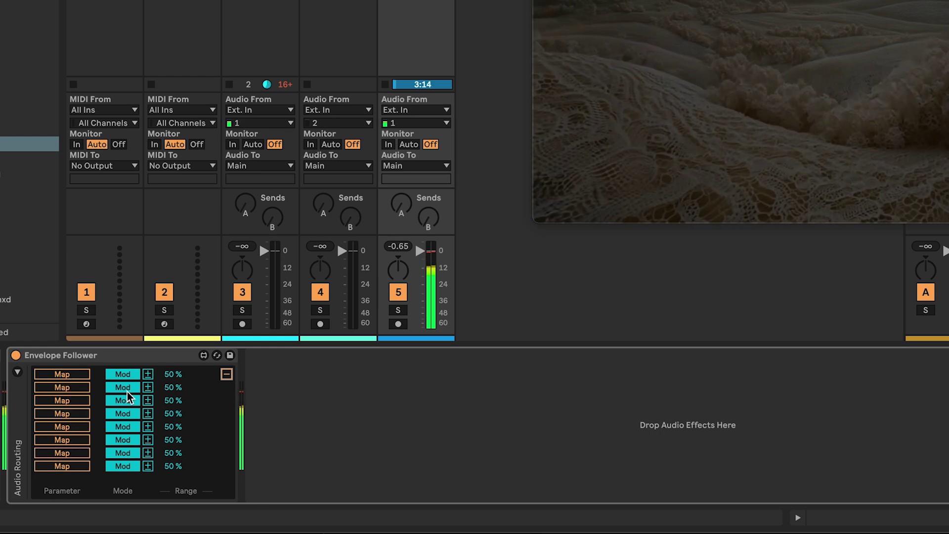
left_click(227, 374)
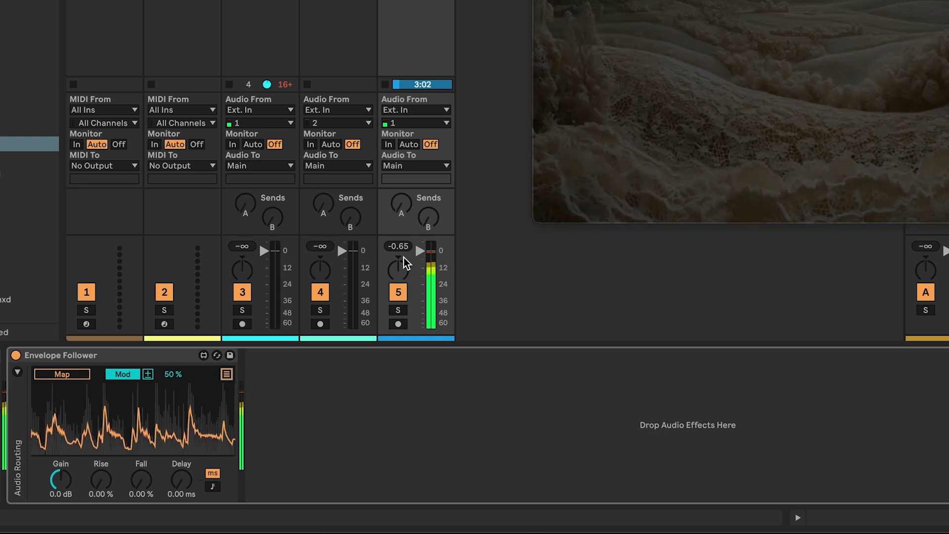
left_click_drag(420, 251, 419, 263)
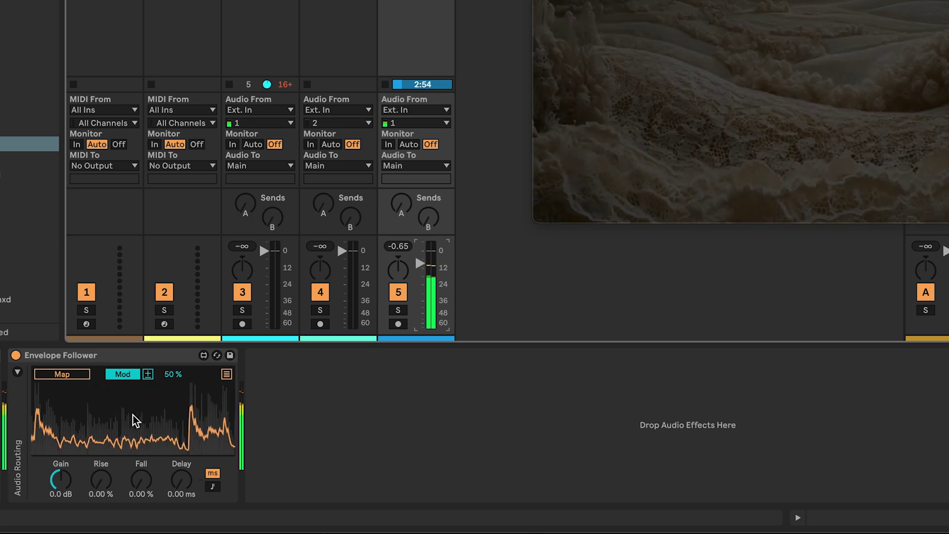
- Set the Envelope Follower gain to 2.2 dB, arm Map, and show track 1's 4mixr chain
mouse_move(61, 481)
left_mouse_down()
mouse_move(61, 457)
mouse_move(61, 472)
left_mouse_up()
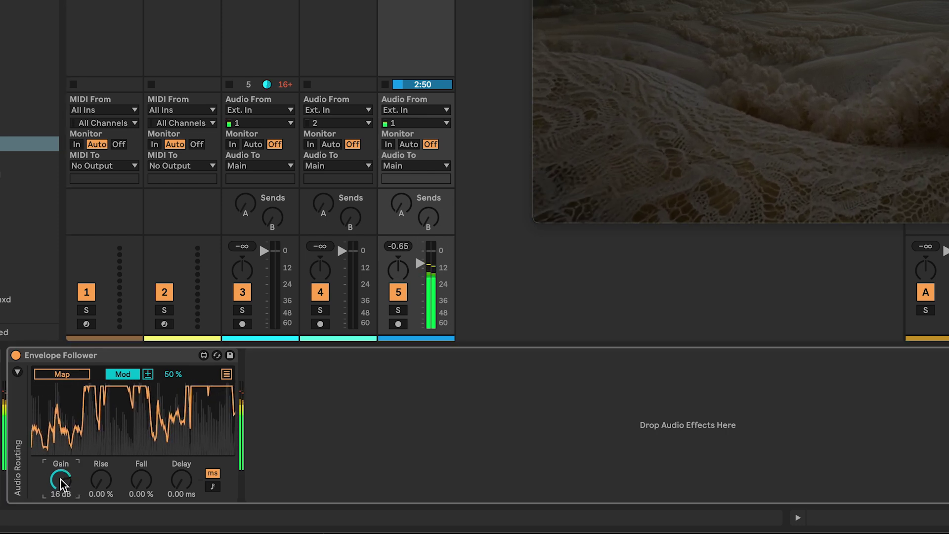
left_click(422, 267)
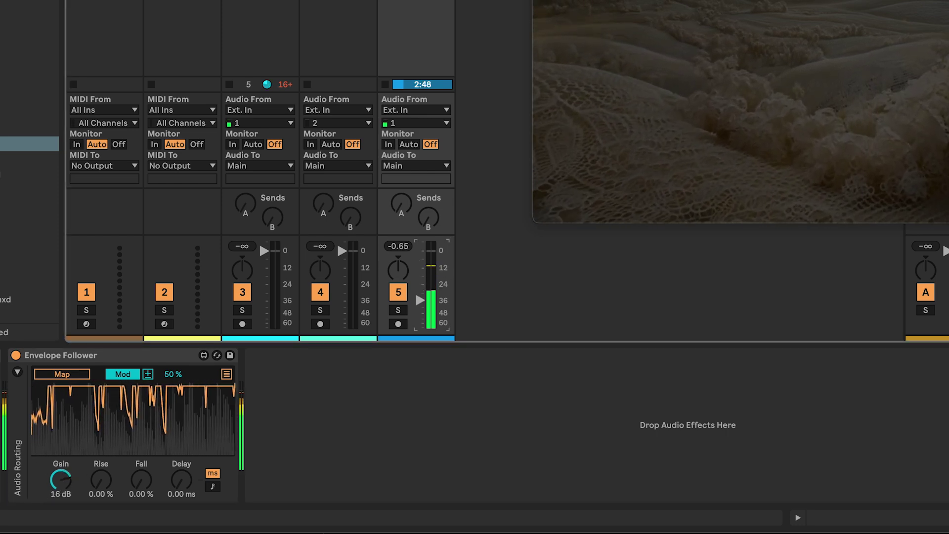
left_click_drag(59, 480, 58, 494)
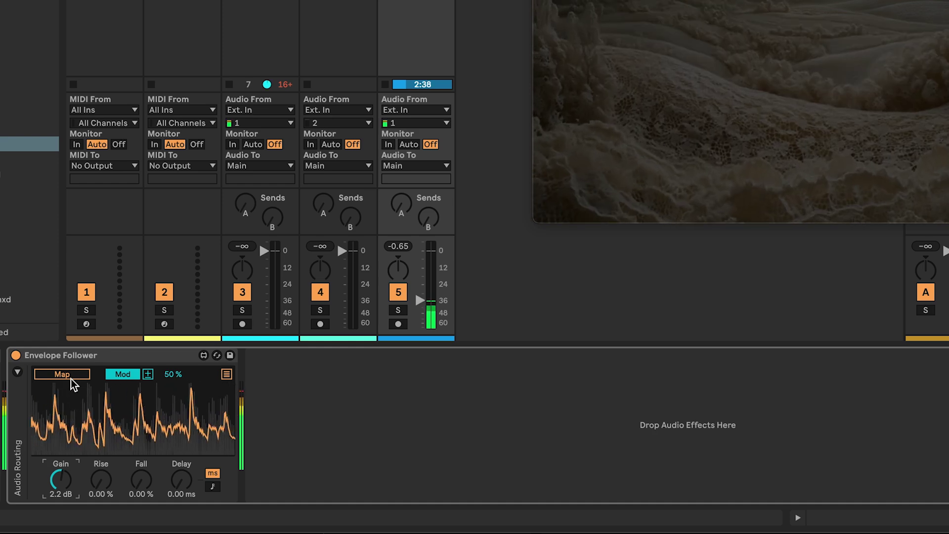
left_click(76, 373)
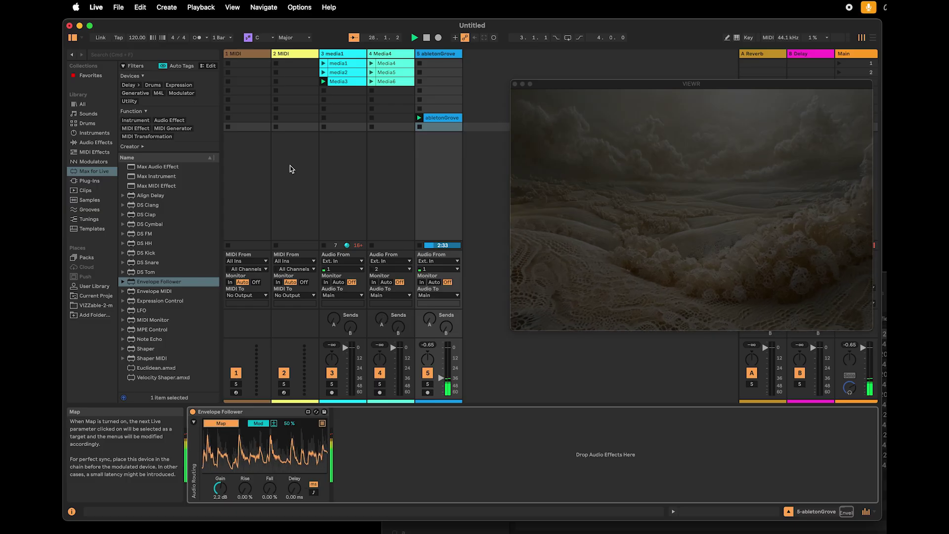
left_click(251, 172)
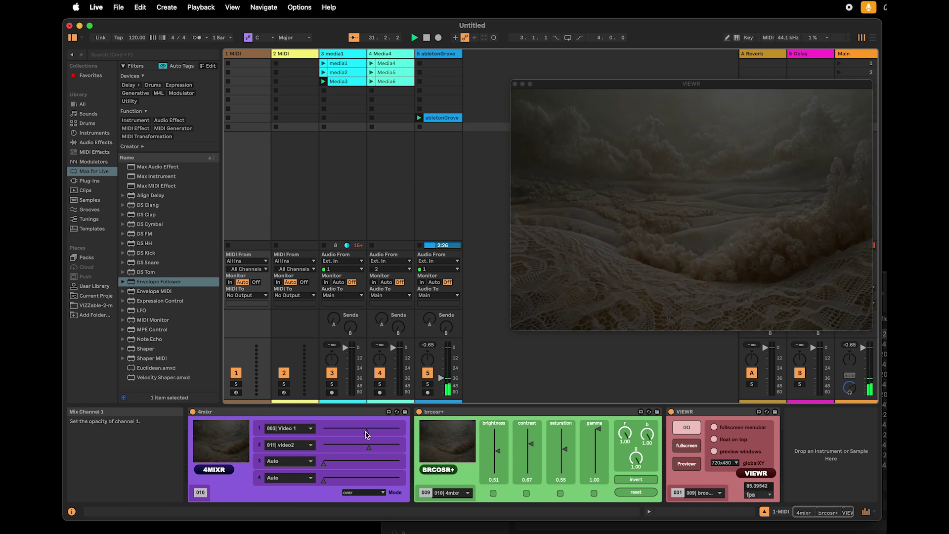
- Map the Envelope Follower to 4mixr channel 1 opacity (Mix1), then relaunch scene 1 and abletonGrove
left_click_drag(364, 436, 359, 439)
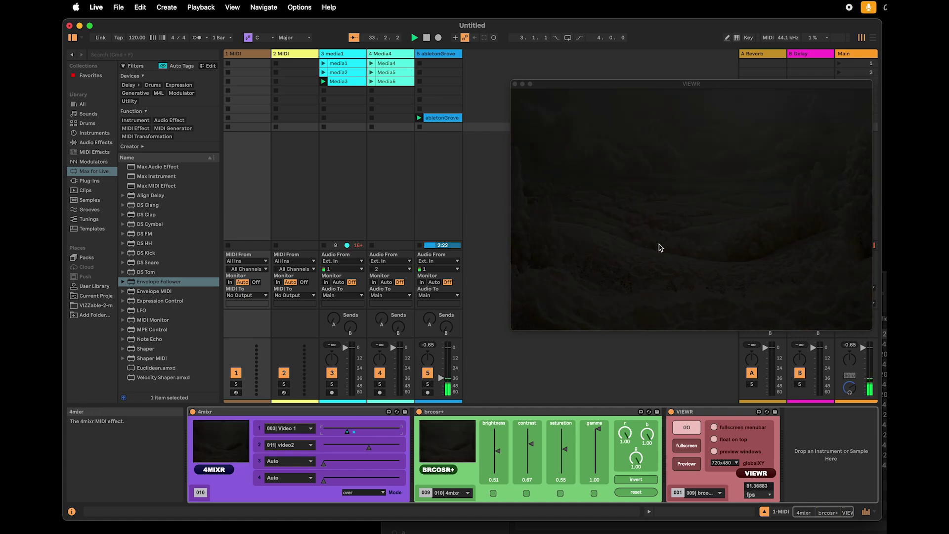
mouse_move(347, 431)
left_mouse_down()
mouse_move(380, 432)
mouse_move(328, 432)
left_mouse_up()
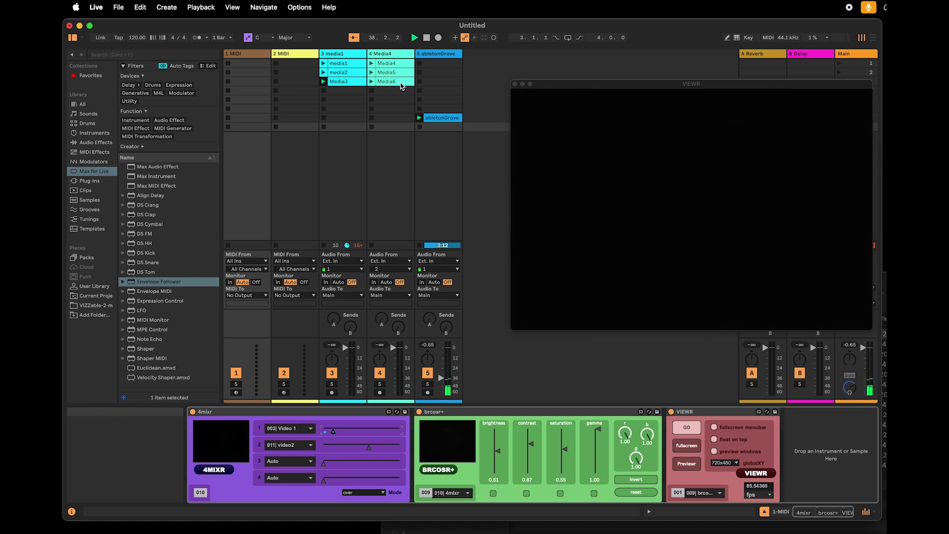
left_click(400, 149)
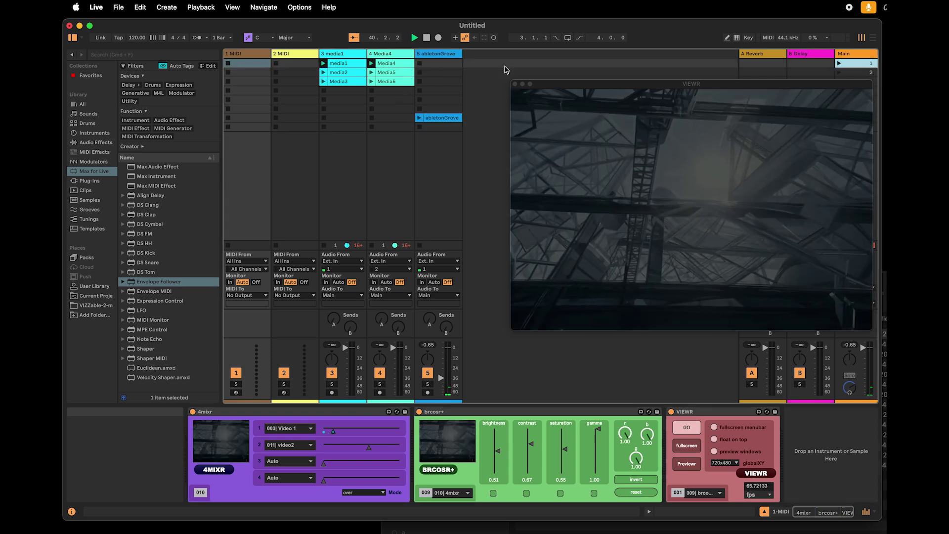
left_click(421, 120)
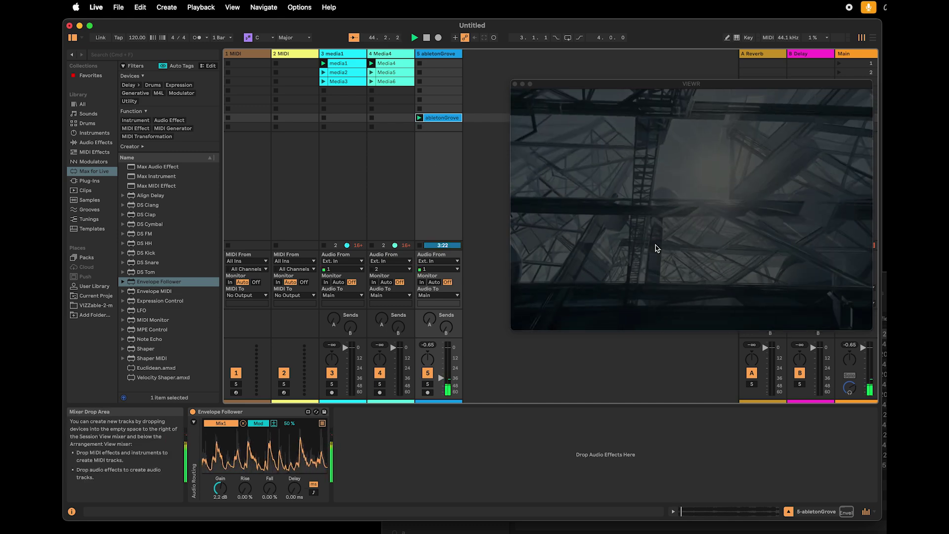
- Raise the mp3 track to about -18.6 dB and return to track 1's 4mixr chain
key("XF86AudioRaiseVolume")
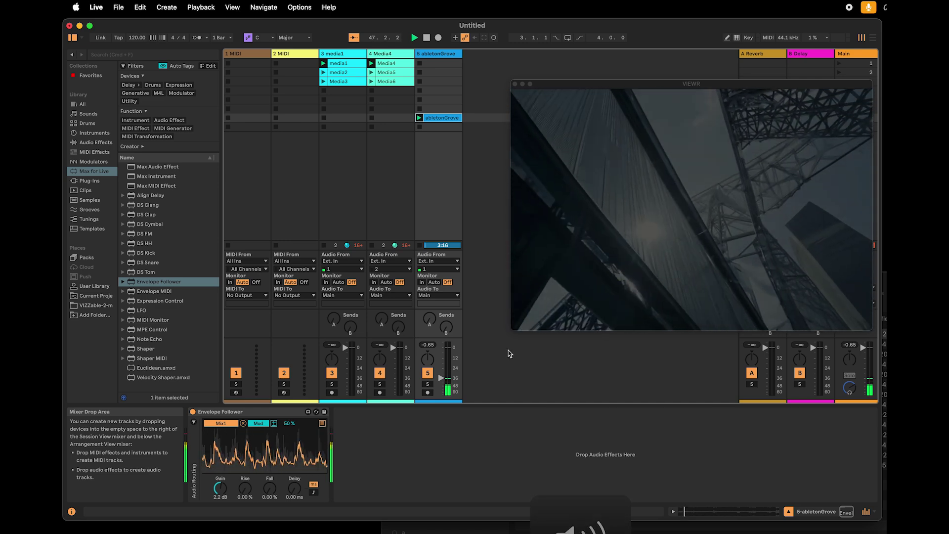
mouse_move(441, 378)
left_mouse_down()
mouse_move(441, 358)
mouse_move(440, 369)
left_mouse_up()
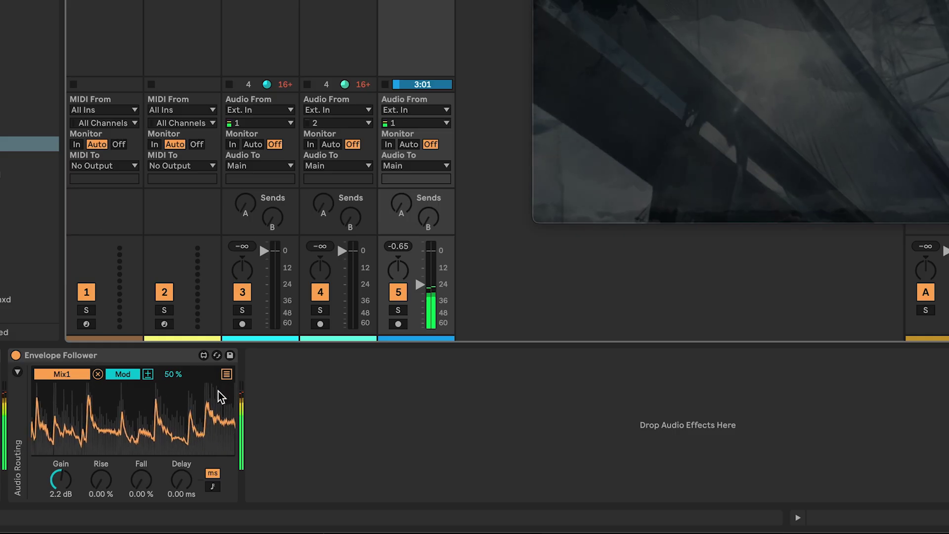
left_click(226, 373)
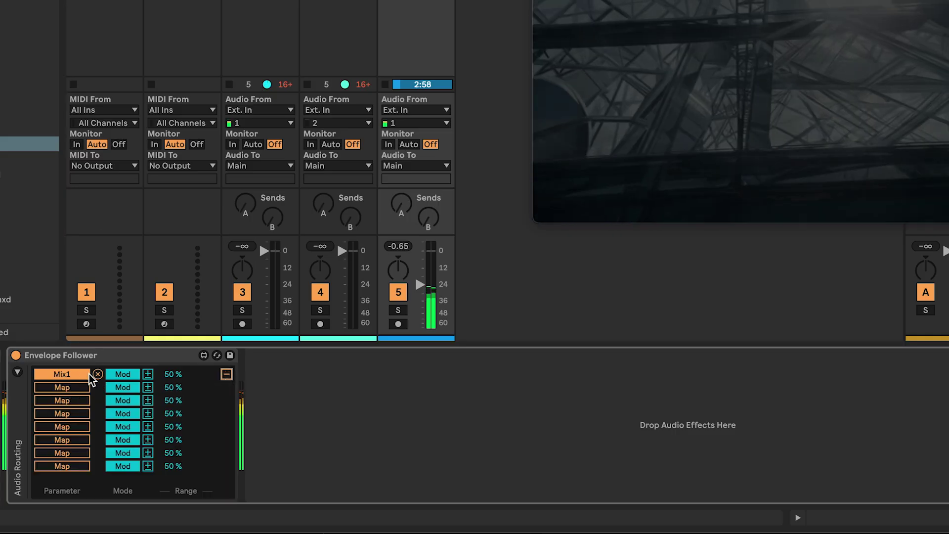
left_click(101, 36)
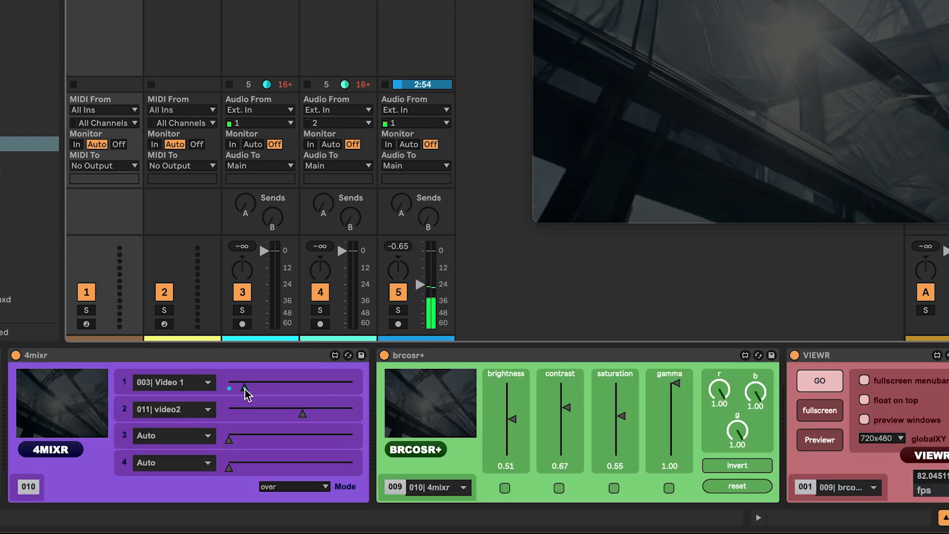
- Push 4mixr's channel 1 mix level higher and expand the VIZZable-2-master FX folder in the browser
left_click_drag(244, 389, 262, 390)
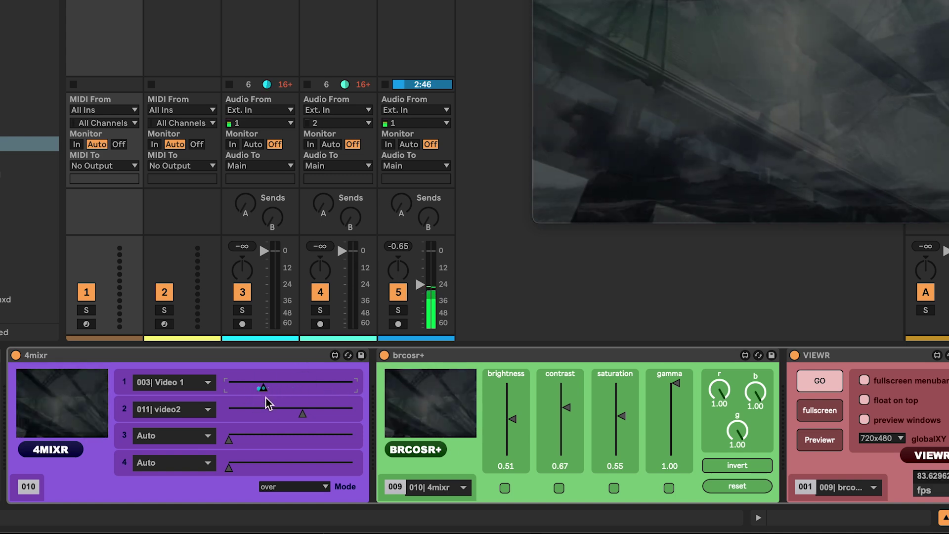
mouse_move(266, 387)
left_mouse_down()
mouse_move(325, 387)
mouse_move(281, 387)
left_mouse_up()
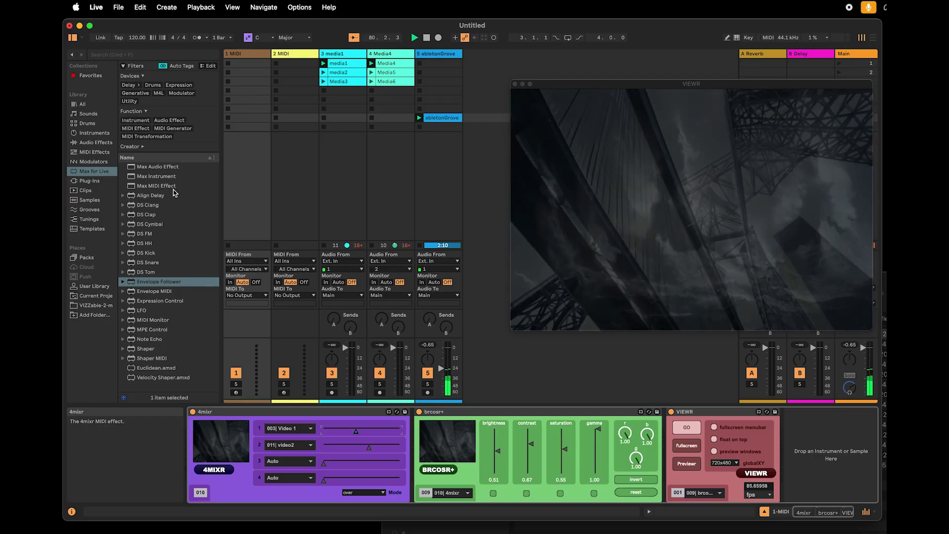
left_click(94, 305)
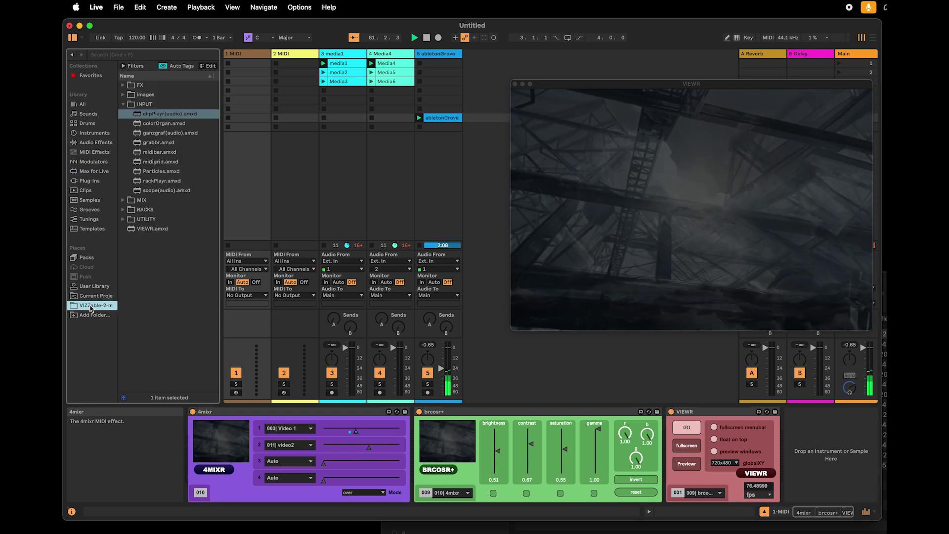
left_click(123, 85)
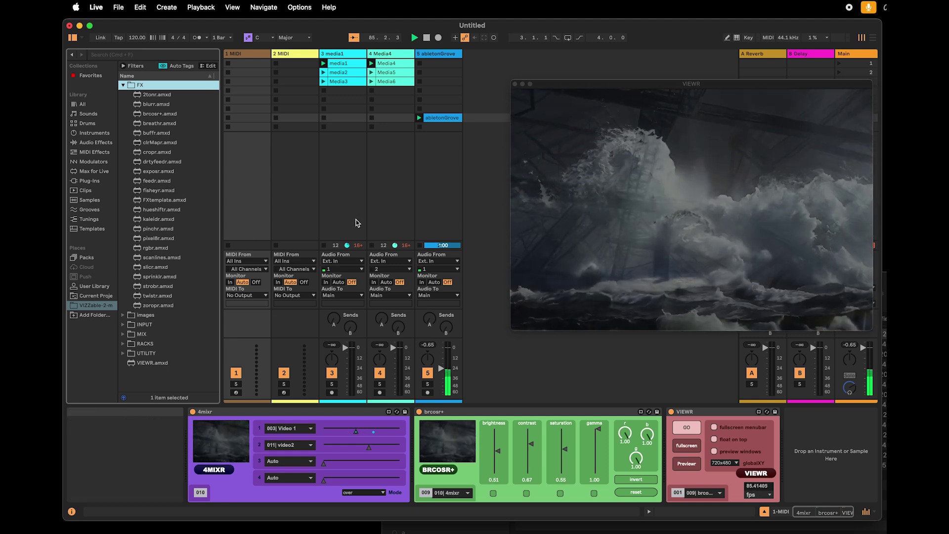
- Map the Envelope Follower's second slot to brcosr+ contrast, then show the Media4 track's video2 player
left_click(434, 179)
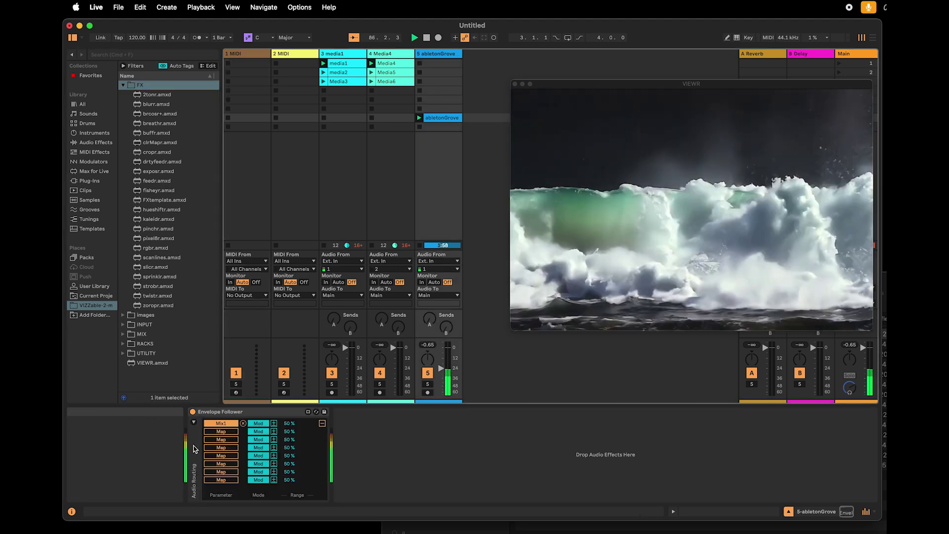
left_click(322, 424)
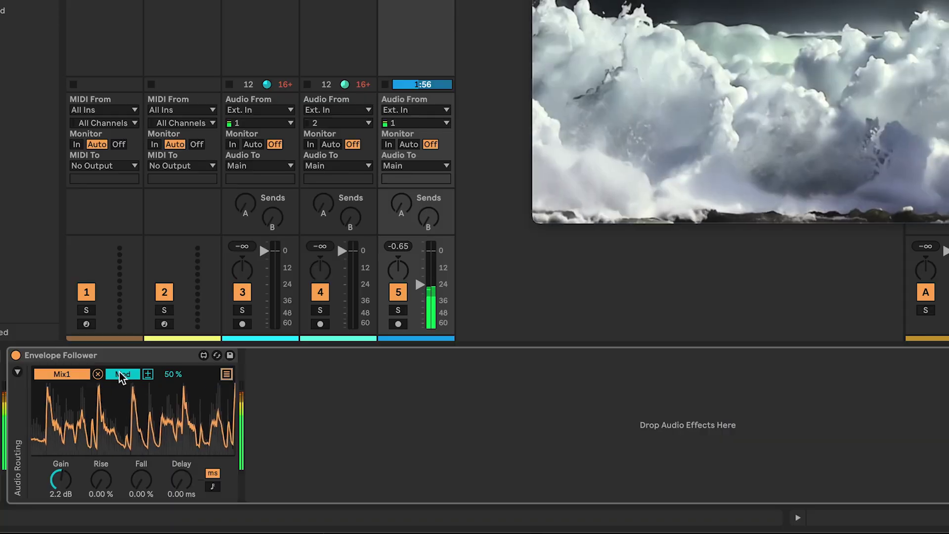
left_click(322, 425)
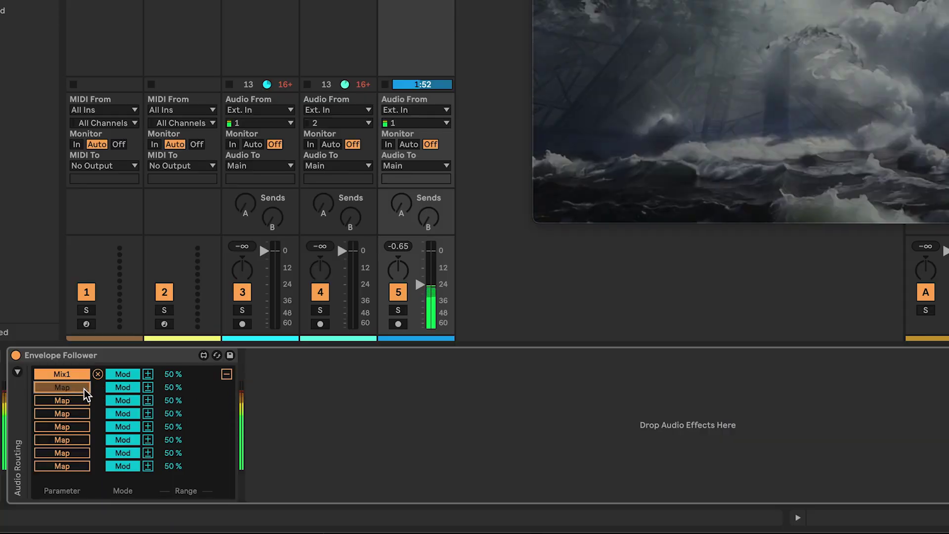
left_click(84, 390)
left_click(171, 197)
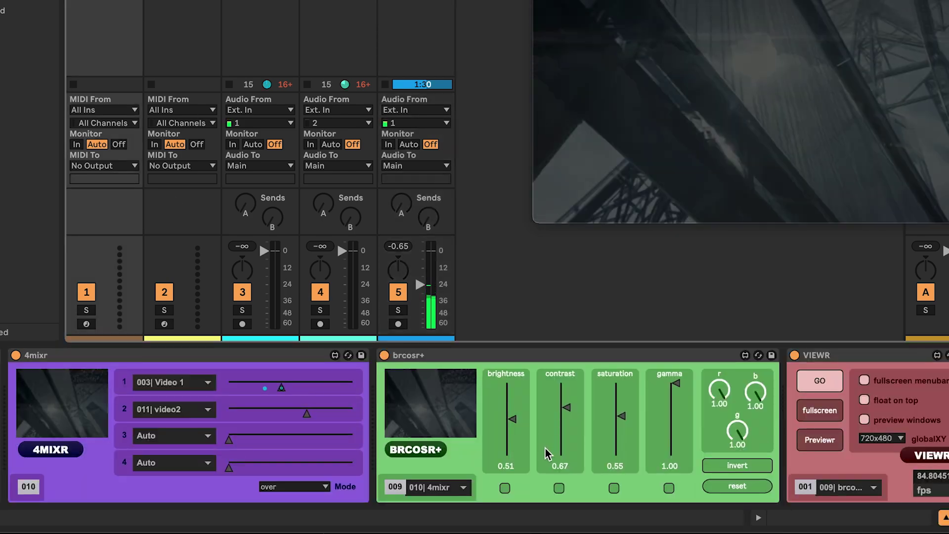
left_click(567, 414)
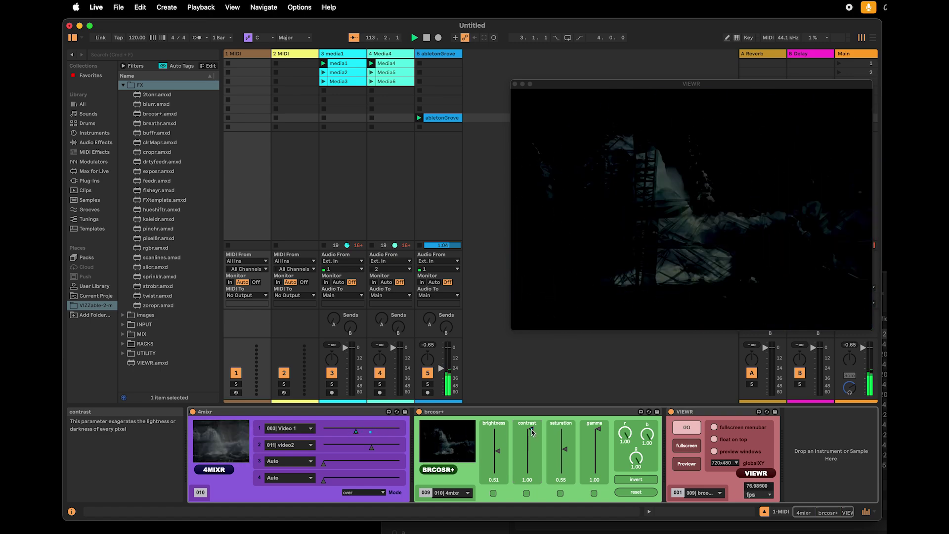
left_click(381, 120)
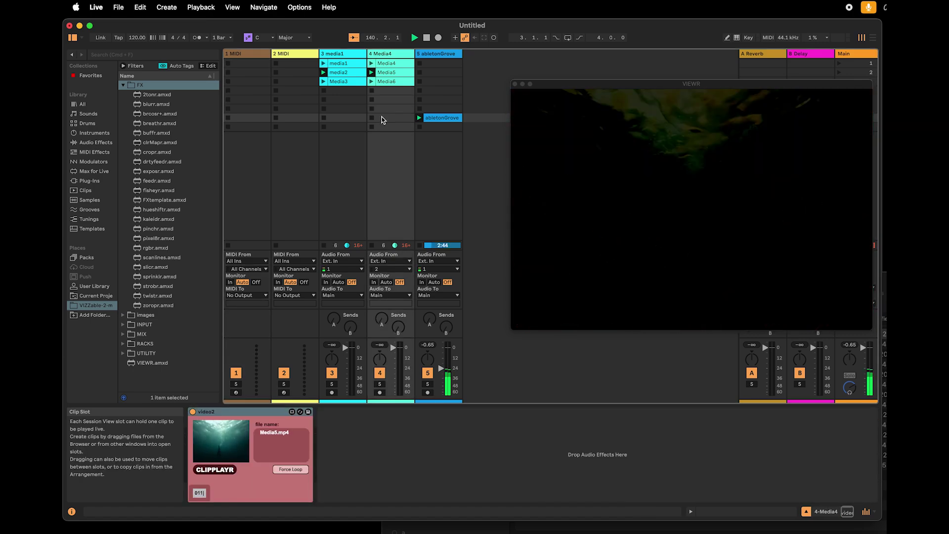